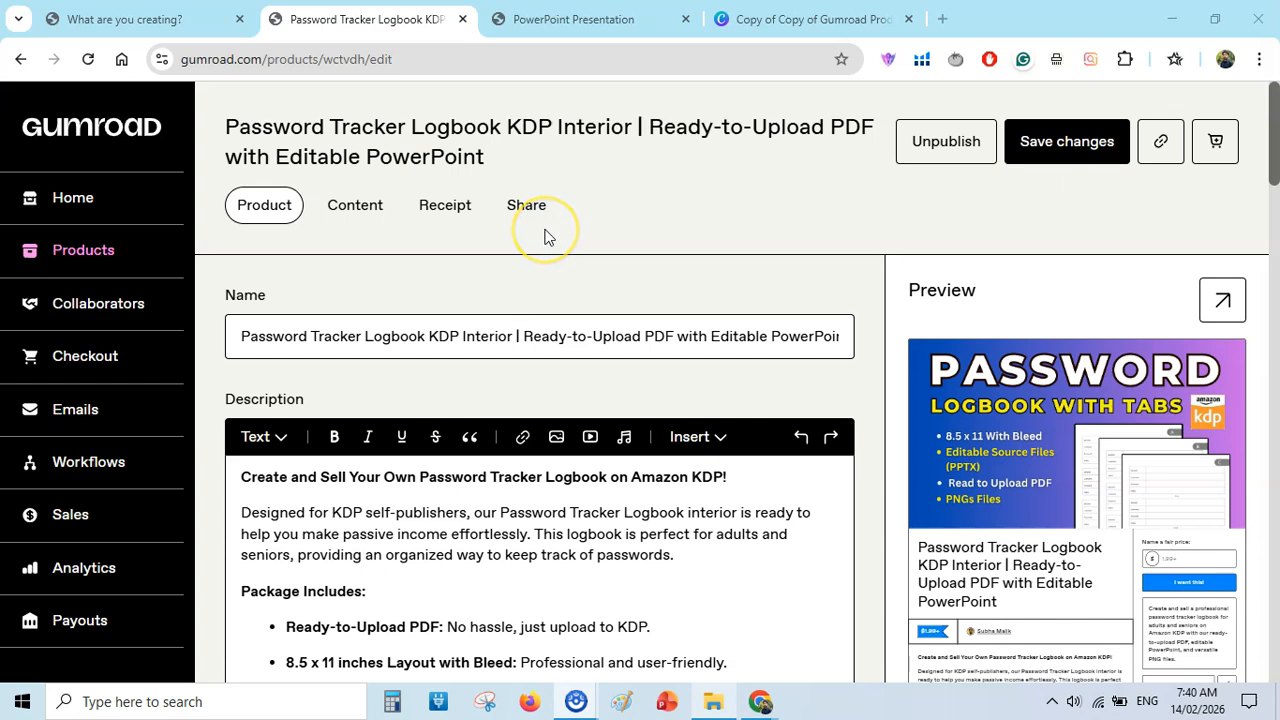
Look over the description, URL and cover sections of the password logbook product on its Gumroad edit page.
{"action": "left_click_drag", "start_coordinate": [1275, 150], "coordinate": [1275, 243]}
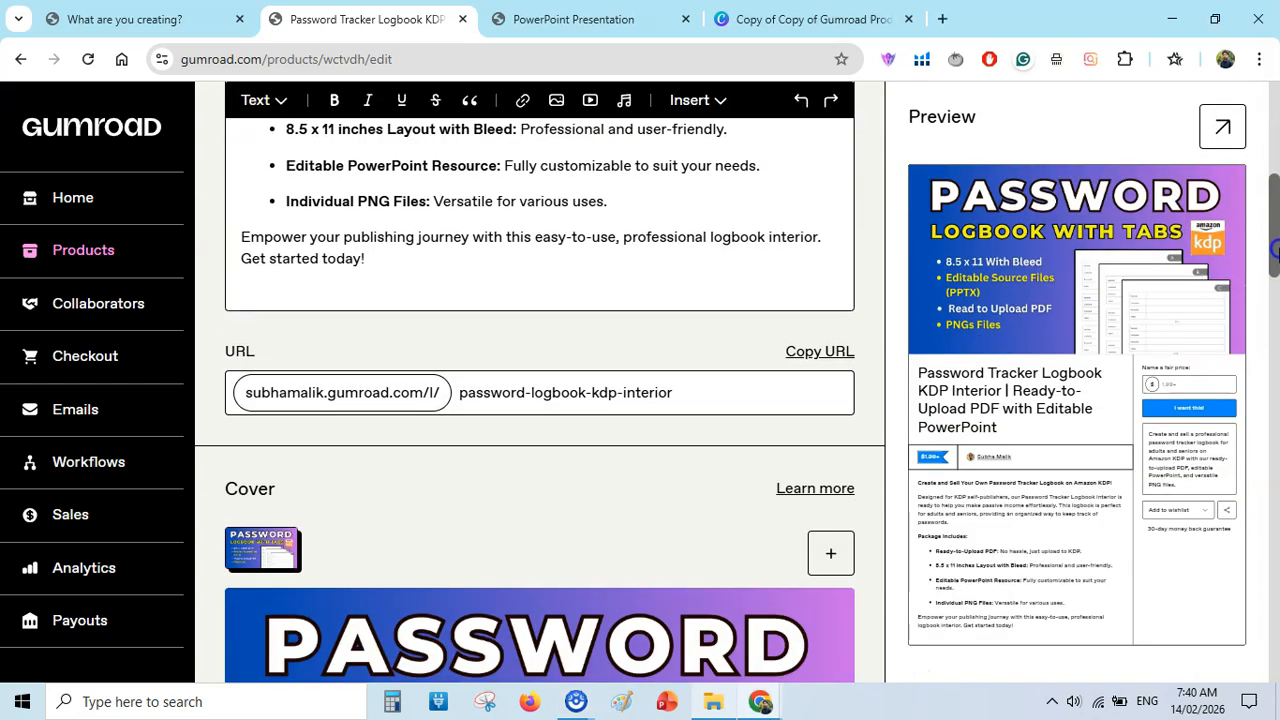
{"action": "left_click_drag", "start_coordinate": [1275, 250], "coordinate": [1275, 282]}
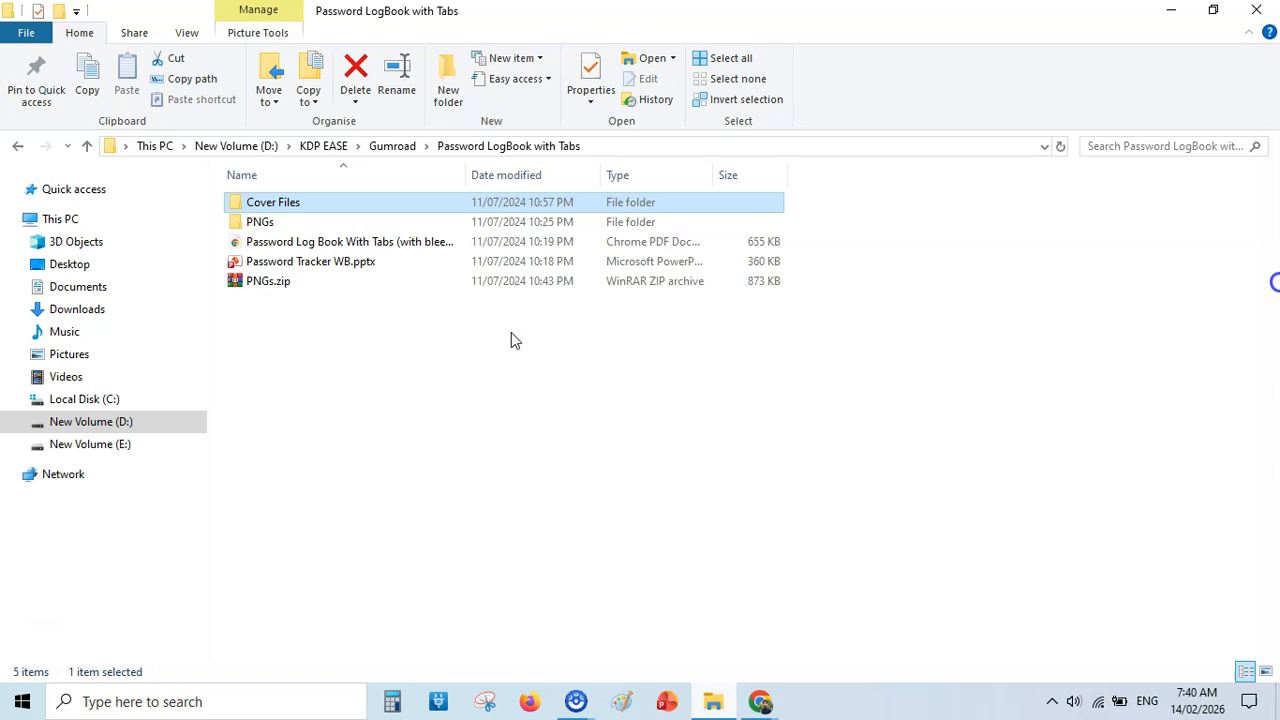
Open the Password Log Book With Tabs (with bleed) PDF in full screen, fitted to the page, and view its opening pages.
{"action": "double_click", "coordinate": [335, 243]}
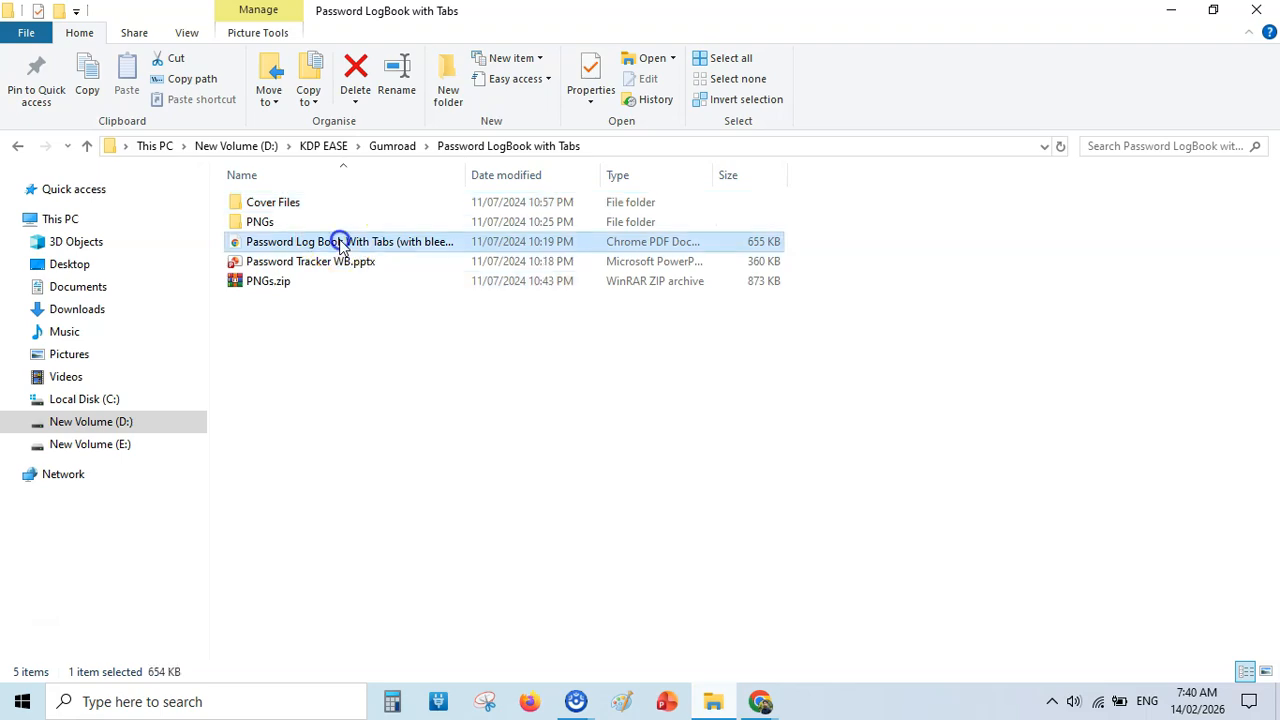
{"action": "left_click", "coordinate": [669, 110]}
{"action": "key", "text": "F11"}
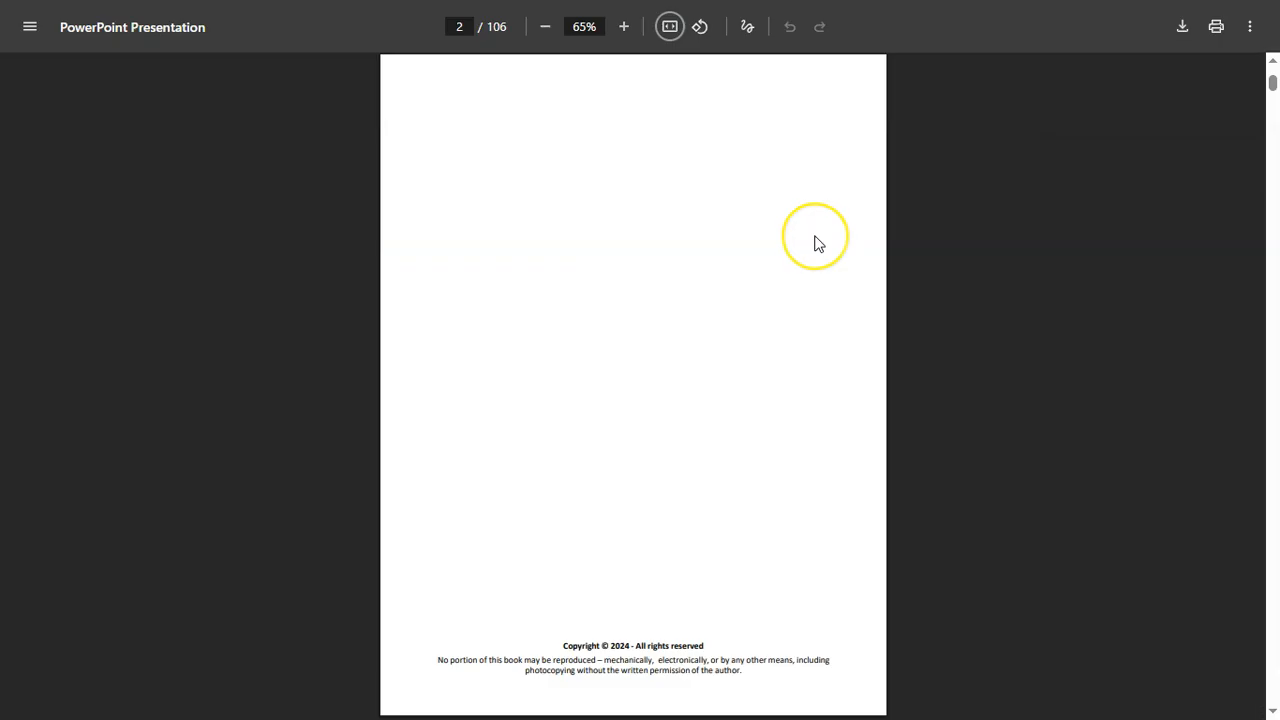
{"action": "scroll", "coordinate": [818, 244], "scroll_direction": "up", "scroll_amount": 2}
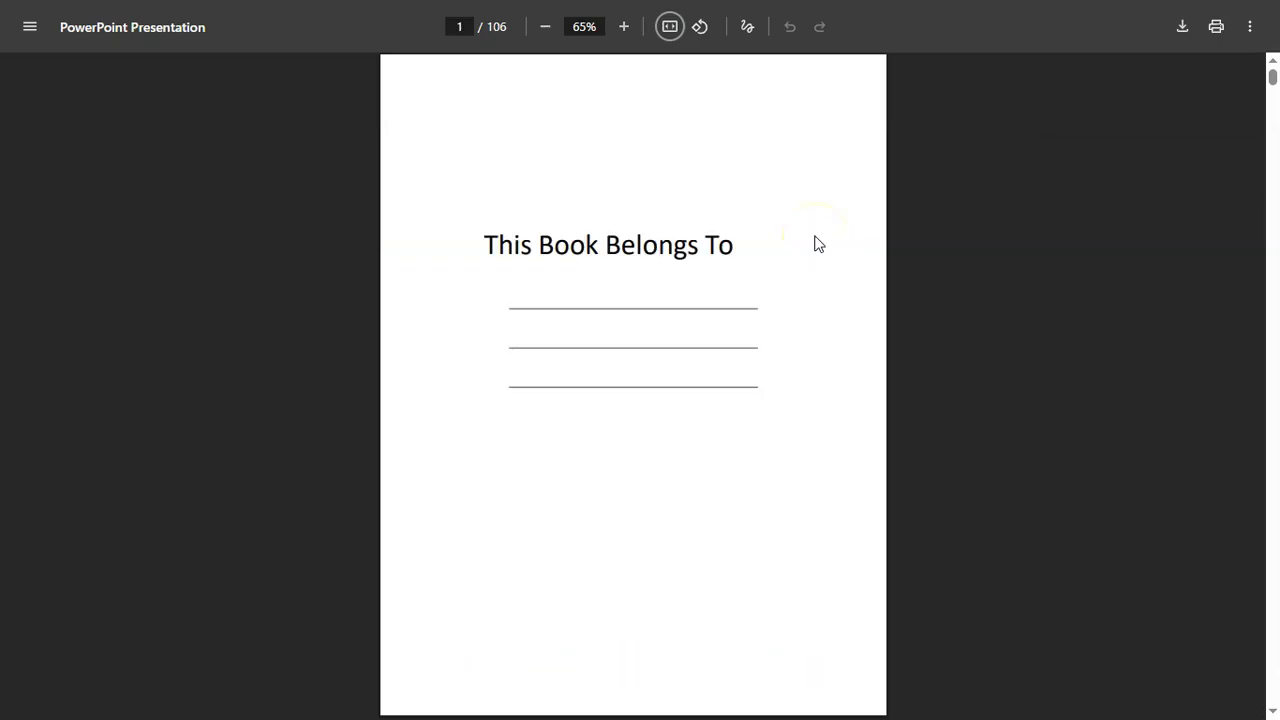
{"action": "scroll", "coordinate": [818, 244], "scroll_direction": "down", "scroll_amount": 2}
{"action": "scroll", "coordinate": [818, 244], "scroll_direction": "down", "scroll_amount": 2}
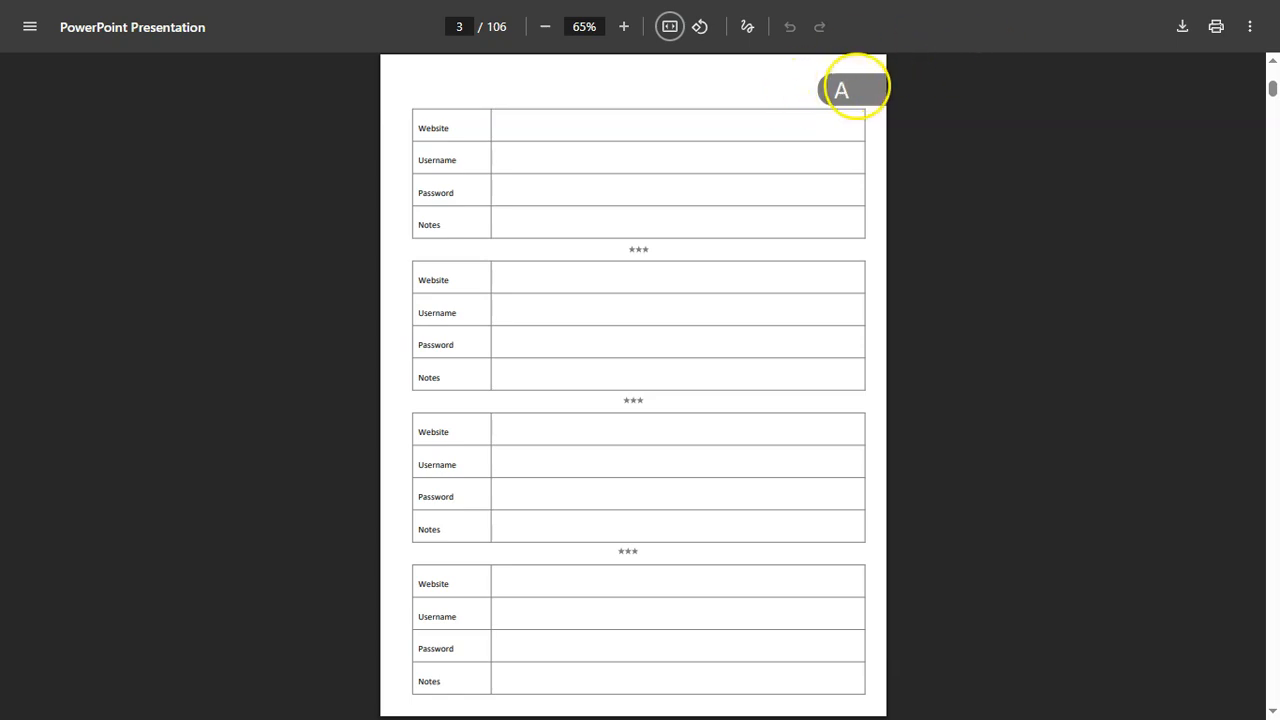
Page through the PDF's tabbed logbook pages from section A to section E, and leave full screen.
{"action": "left_click", "coordinate": [848, 88]}
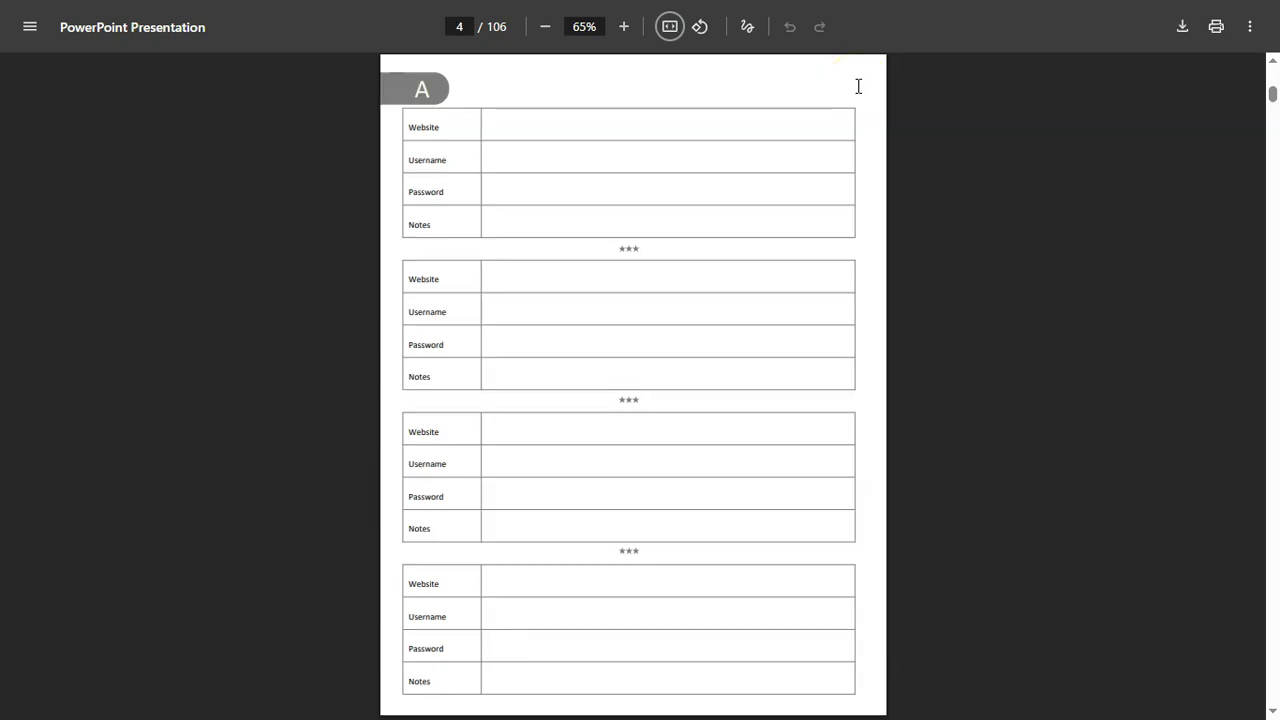
{"action": "key", "text": "Right"}
{"action": "key", "text": "Right"}
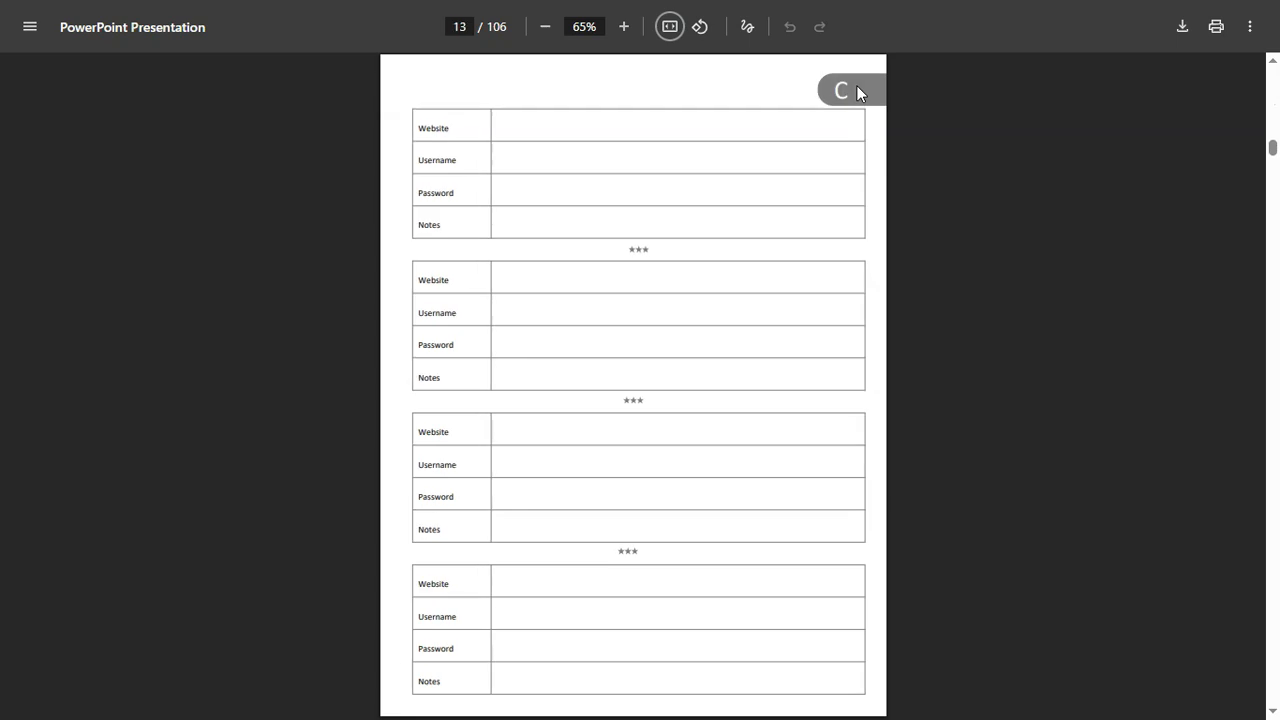
{"action": "key", "text": "Right"}
{"action": "key", "text": "Right"}
{"action": "key", "text": "Right"}
{"action": "key", "text": "Right"}
{"action": "key", "text": "Right"}
{"action": "key", "text": "Right"}
{"action": "key", "text": "Right"}
{"action": "key", "text": "F11"}
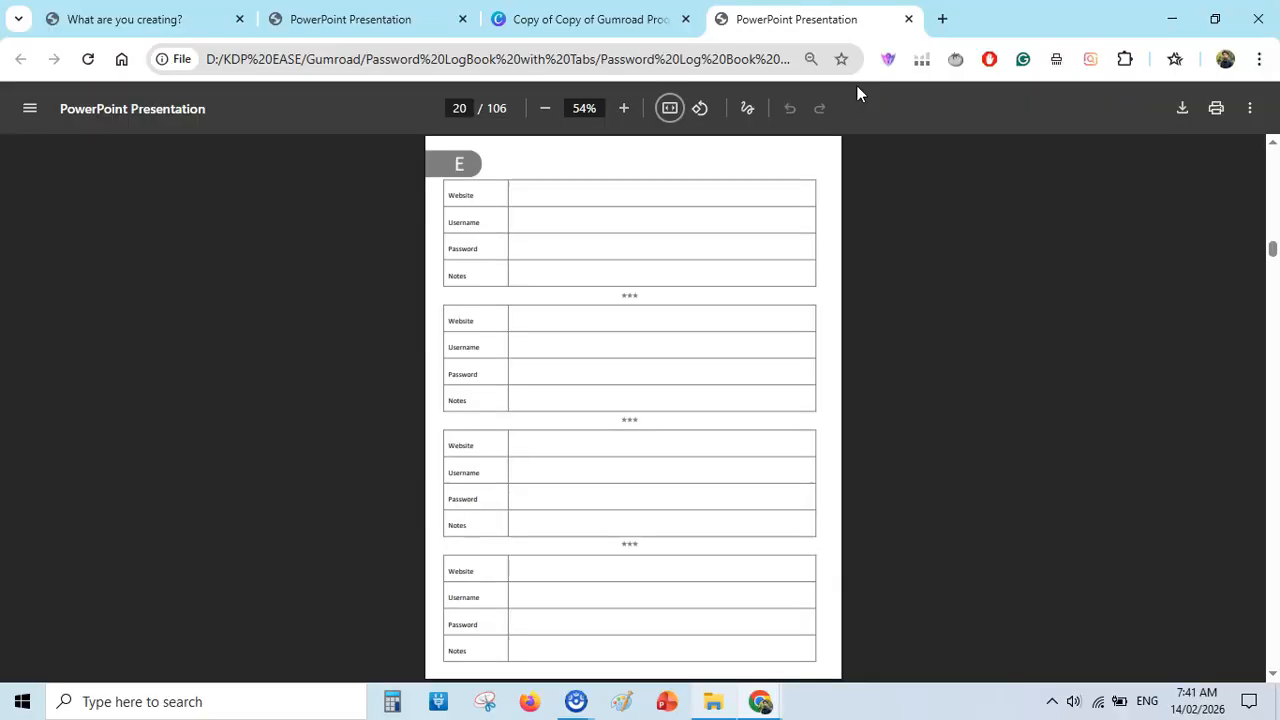
Open Password Tracker WB.pptx from File Explorer and inspect the A tab shape and the first table on slide 3.
{"action": "left_click", "coordinate": [712, 701]}
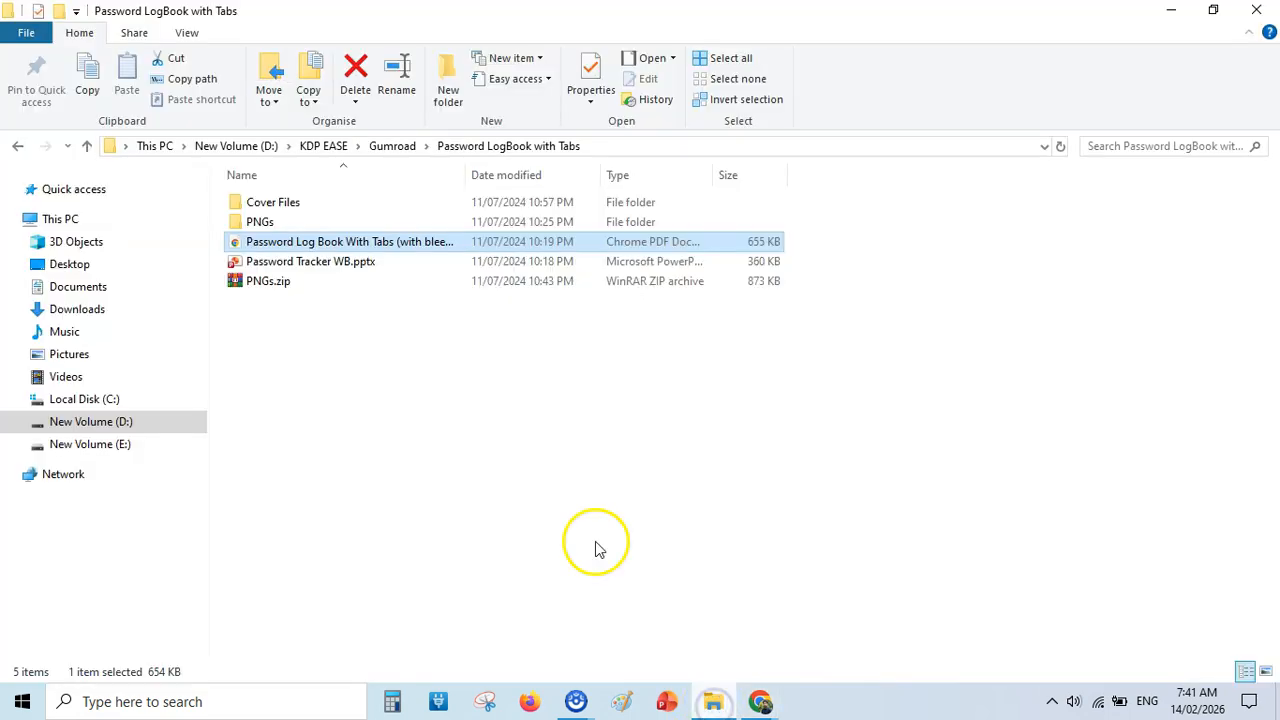
{"action": "double_click", "coordinate": [310, 261]}
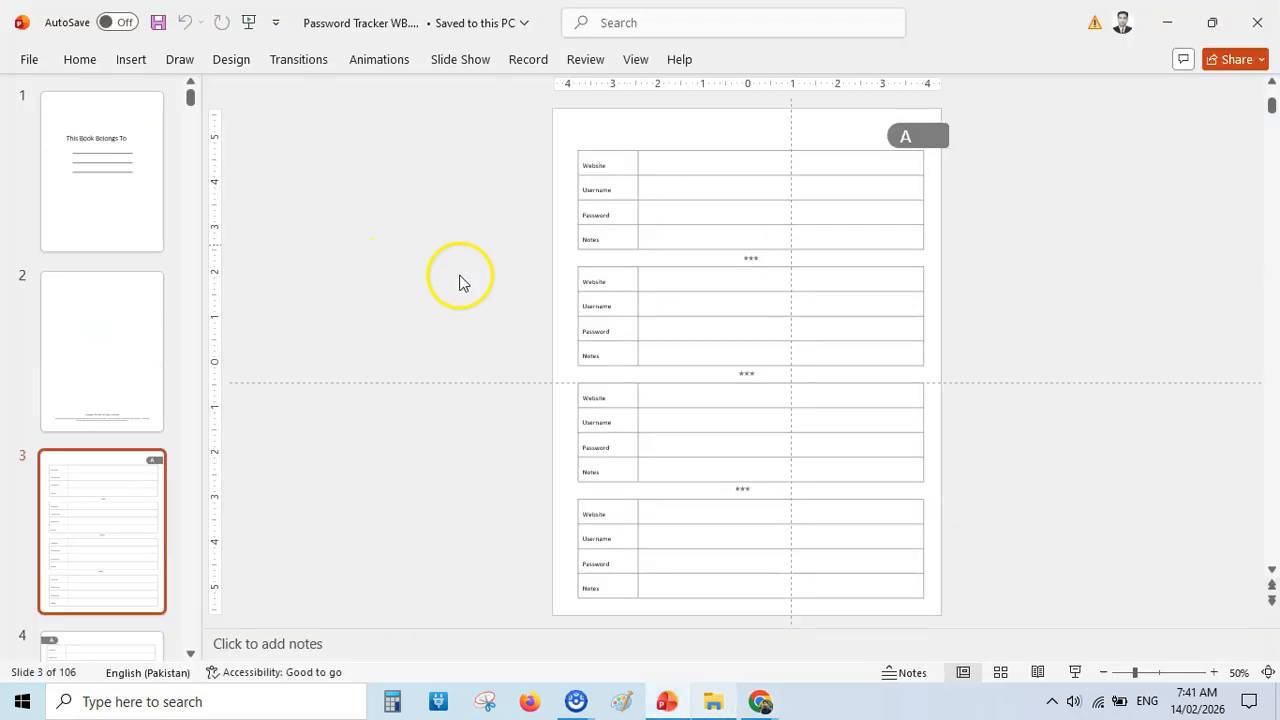
{"action": "left_click", "coordinate": [931, 134]}
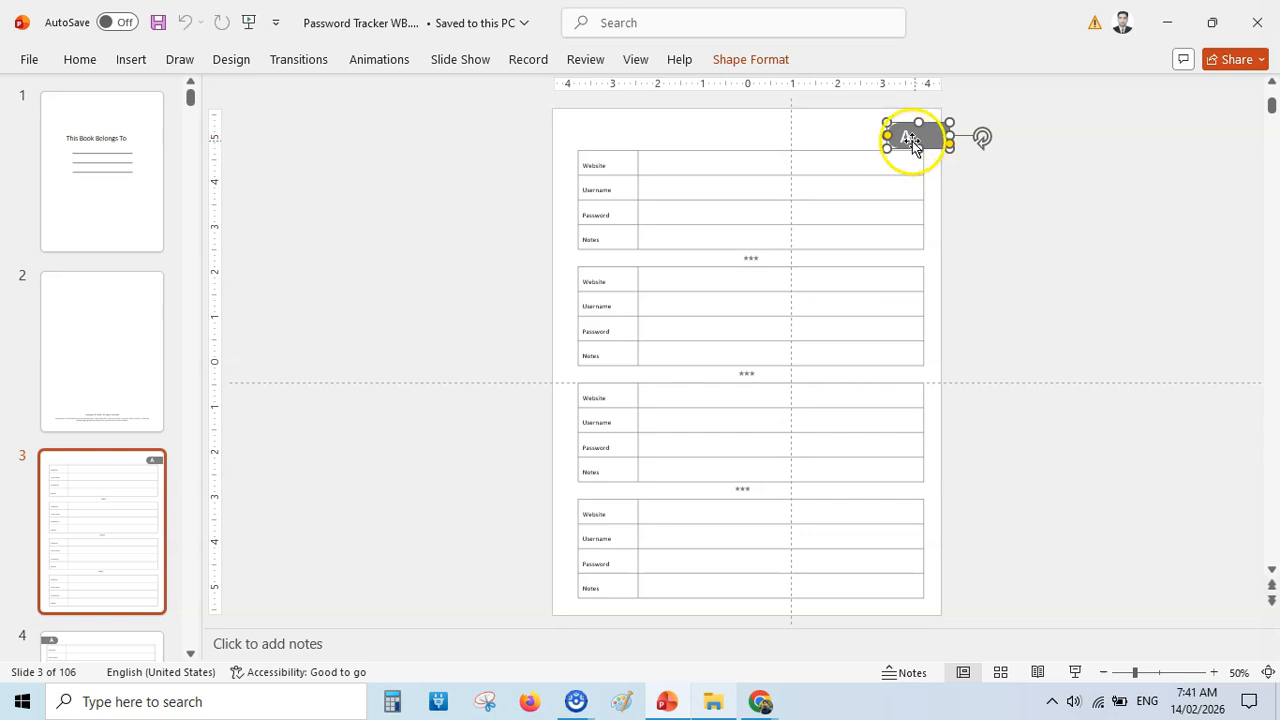
{"action": "left_click", "coordinate": [1004, 200]}
{"action": "left_click", "coordinate": [712, 151]}
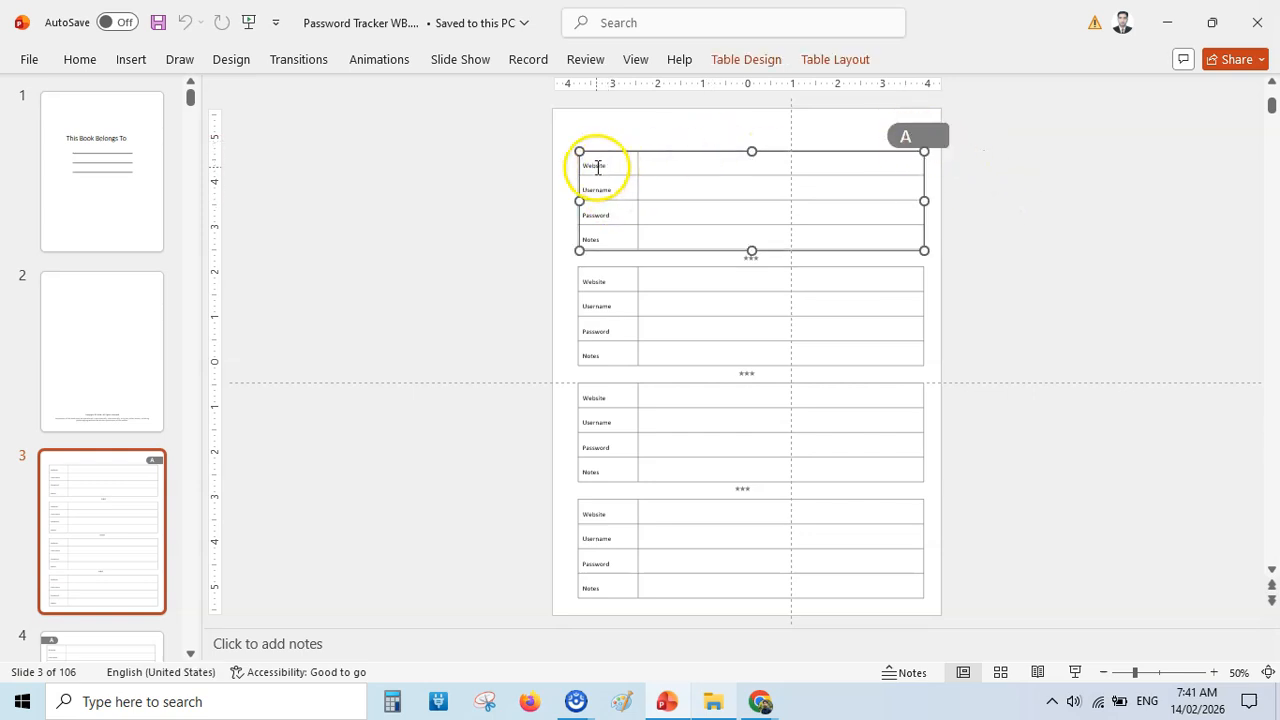
Examine the Website, Username, Password and Notes tables up close on slides 3 and 4 of the presentation.
{"action": "left_click", "coordinate": [1158, 672]}
{"action": "mouse_move", "coordinate": [1158, 672]}
{"action": "left_mouse_down"}
{"action": "mouse_move", "coordinate": [1129, 672]}
{"action": "mouse_move", "coordinate": [1154, 672]}
{"action": "left_mouse_up"}
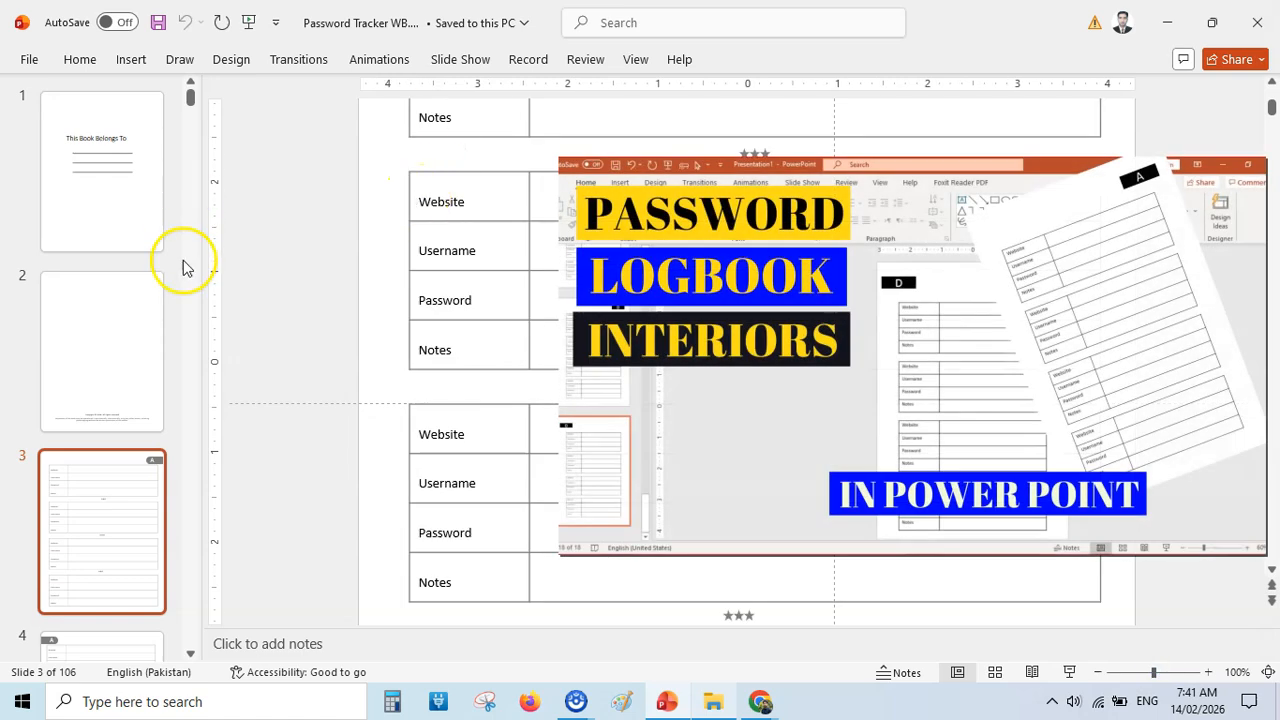
{"action": "key", "text": "Page_Down"}
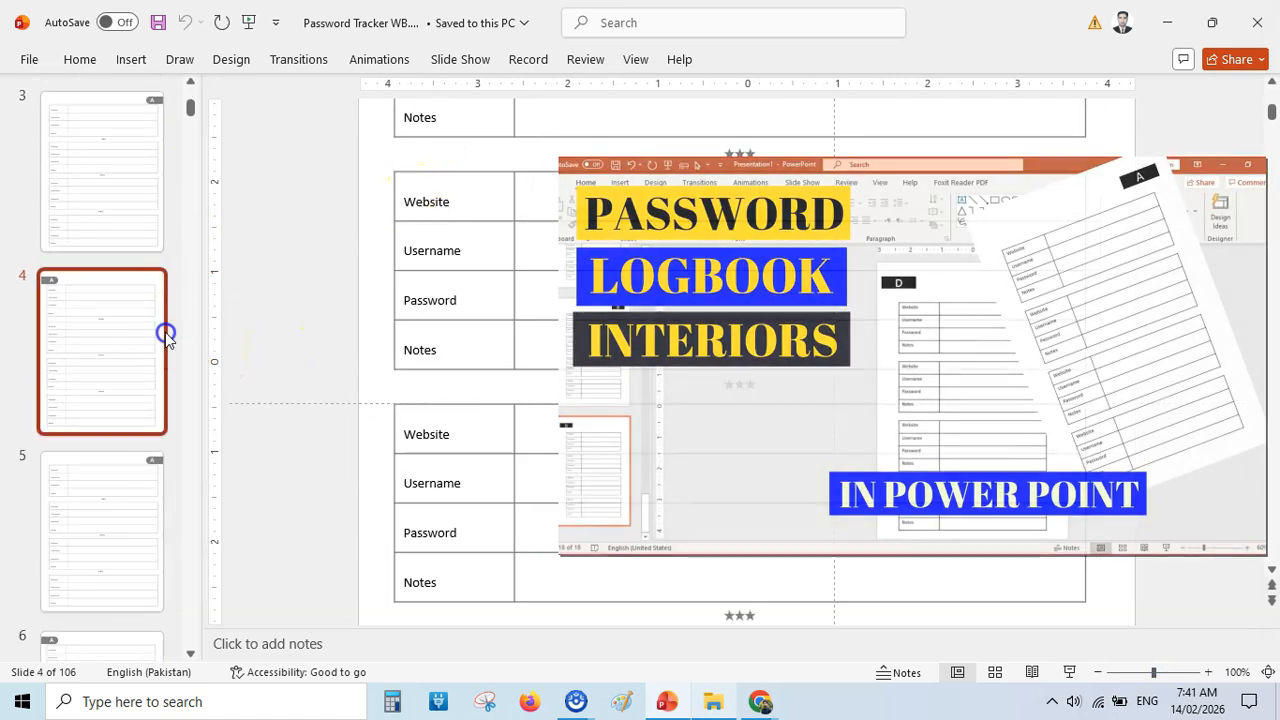
{"action": "left_click_drag", "start_coordinate": [1153, 672], "coordinate": [1130, 672]}
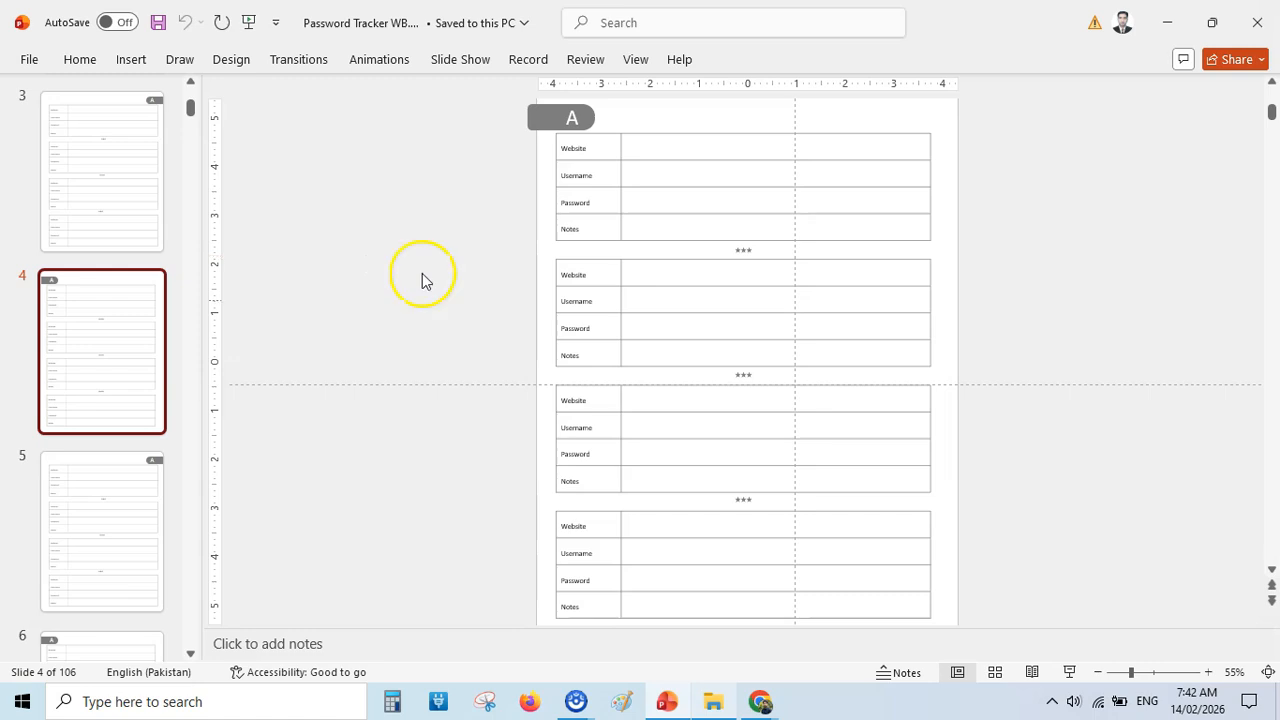
View the presentation's PDF/XPS export option and return to the slides without exporting.
{"action": "left_click", "coordinate": [29, 59]}
{"action": "left_click", "coordinate": [84, 421]}
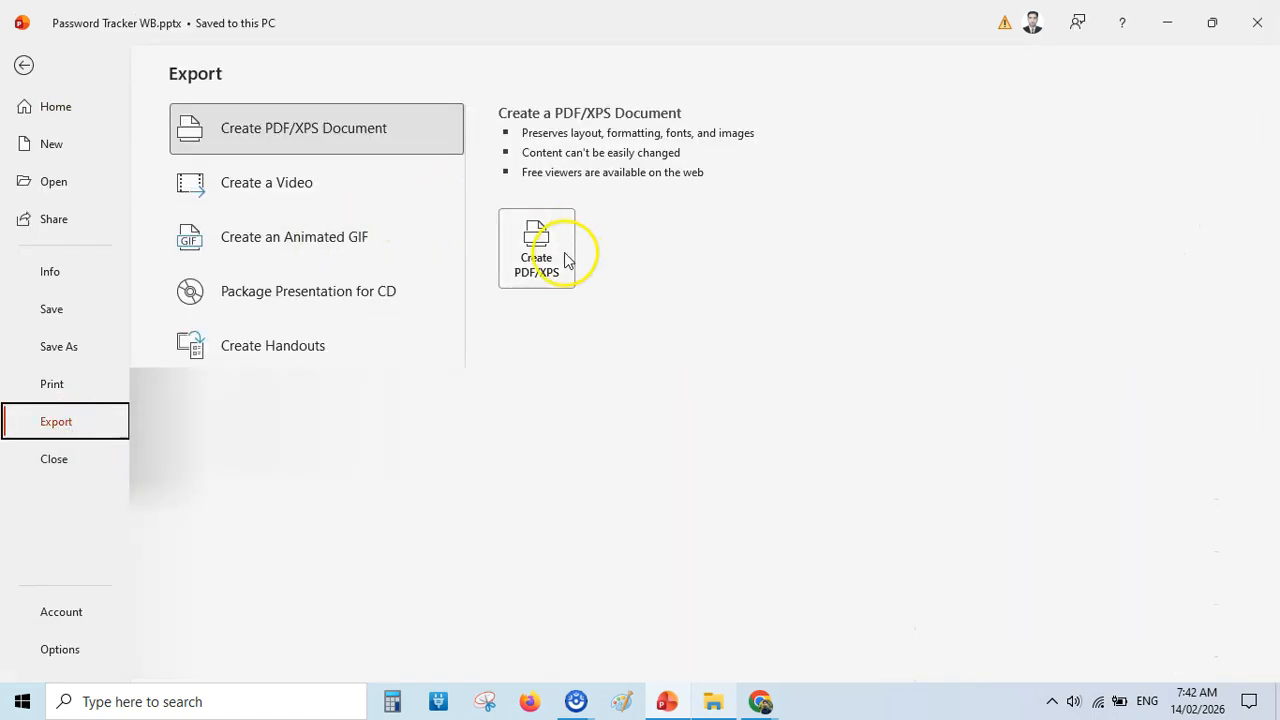
{"action": "left_click", "coordinate": [25, 67]}
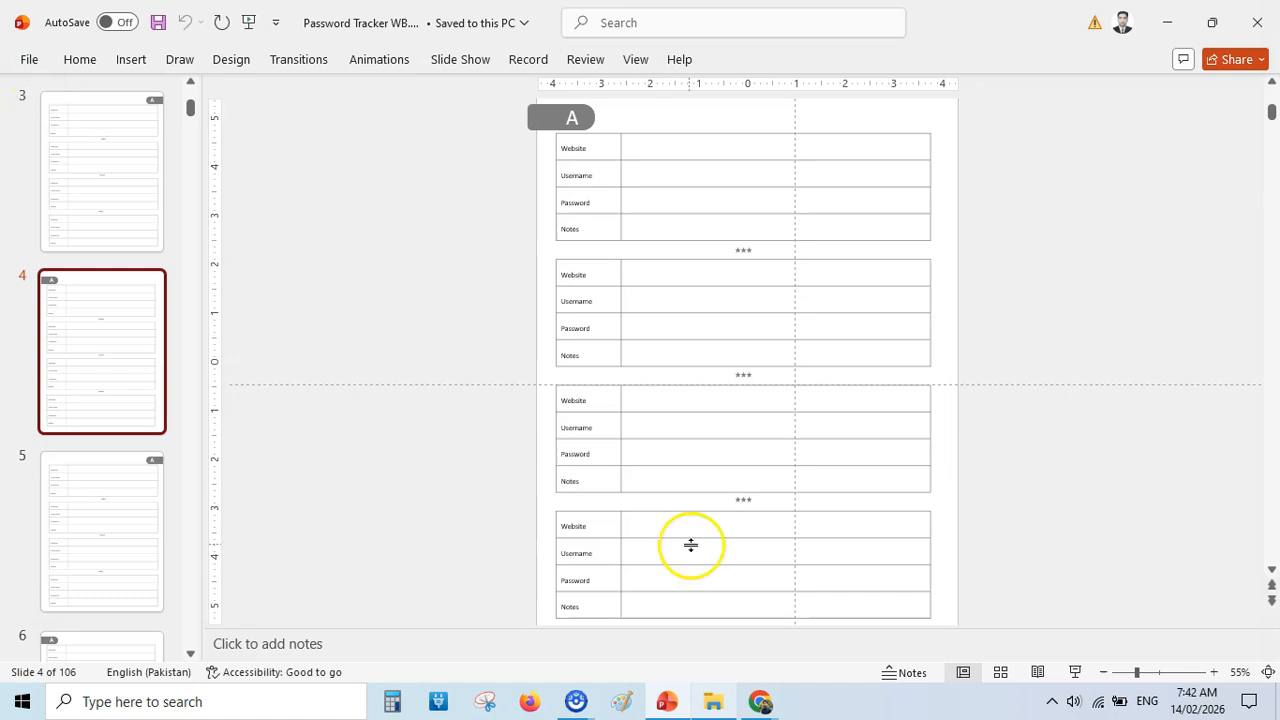
Switch to File Explorer and view the two cover images inside the Cover Files folder.
{"action": "left_click", "coordinate": [730, 704]}
{"action": "double_click", "coordinate": [357, 200]}
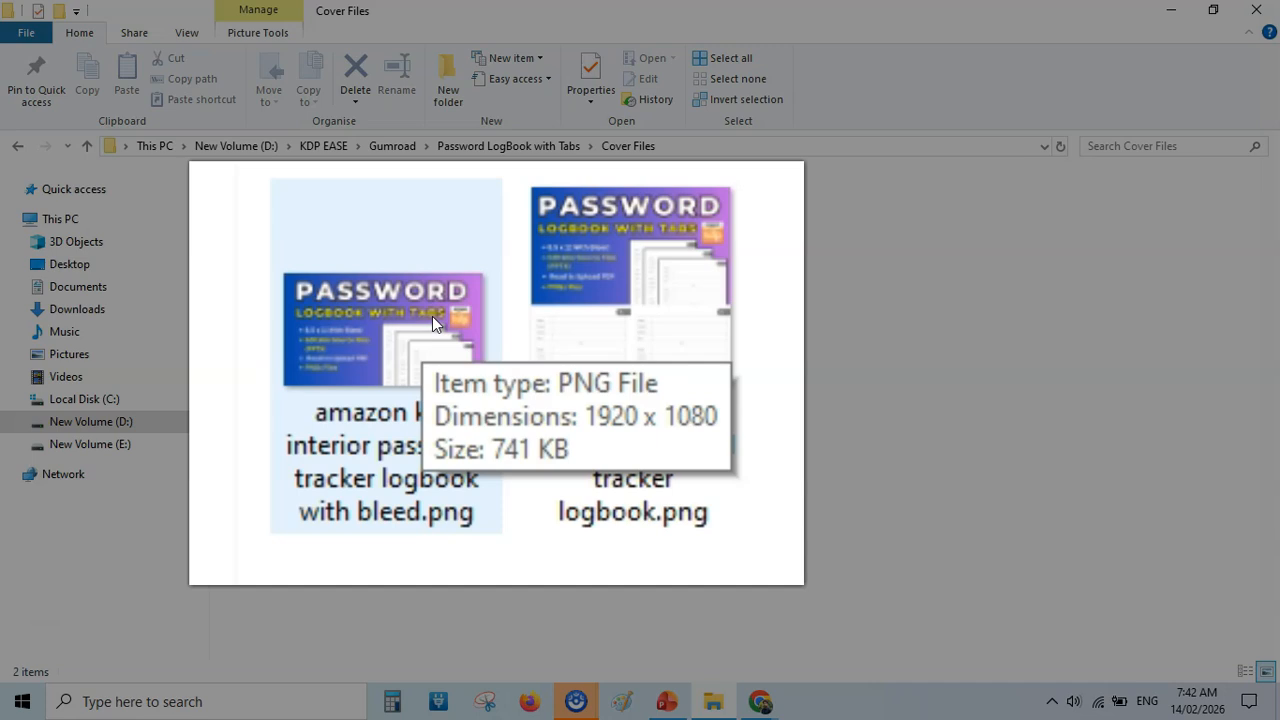
{"action": "left_click", "coordinate": [388, 205]}
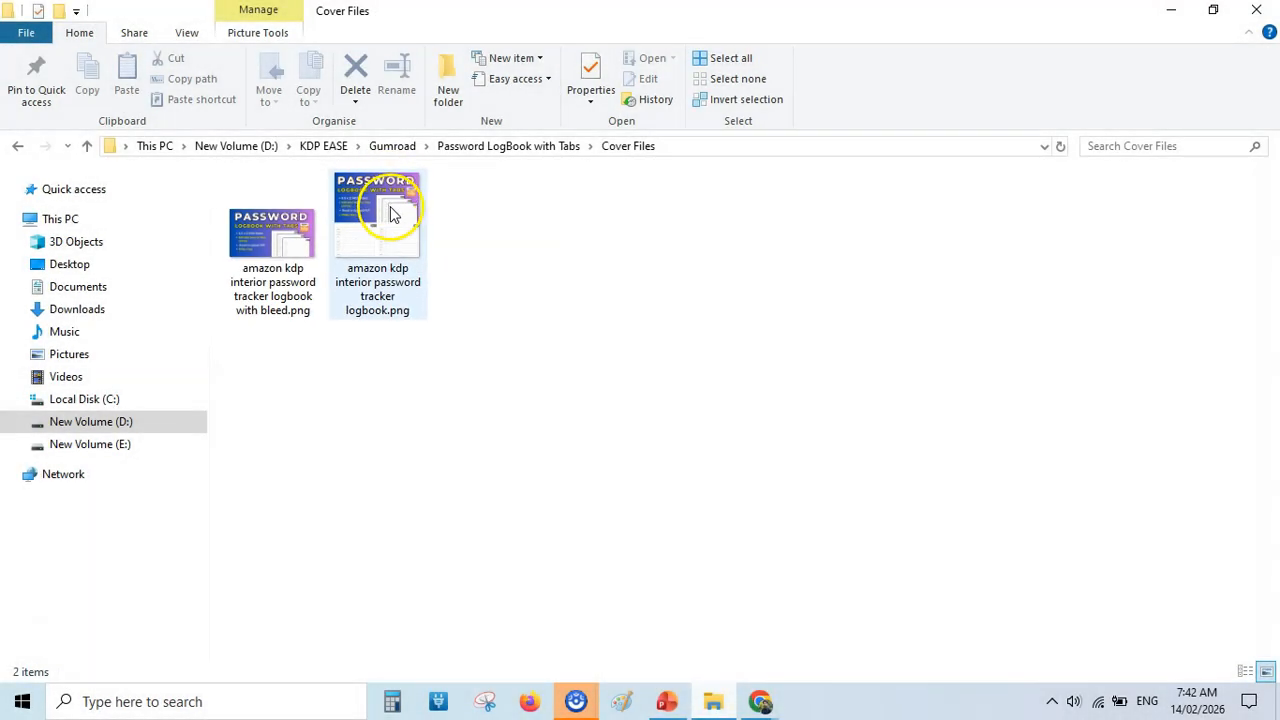
Switch to the Canva cover design in the browser and inspect its title, subtitle, KDP logo, bullet list and page mockups.
{"action": "left_click", "coordinate": [765, 703]}
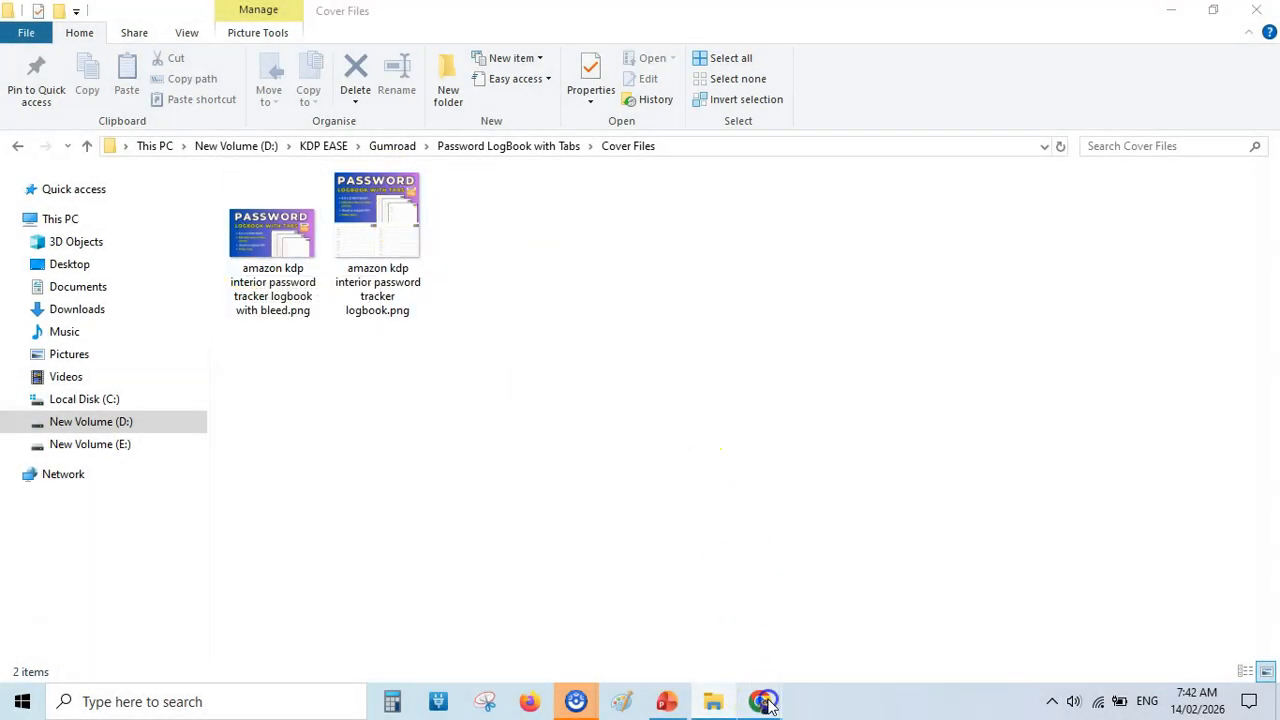
{"action": "left_click", "coordinate": [651, 568]}
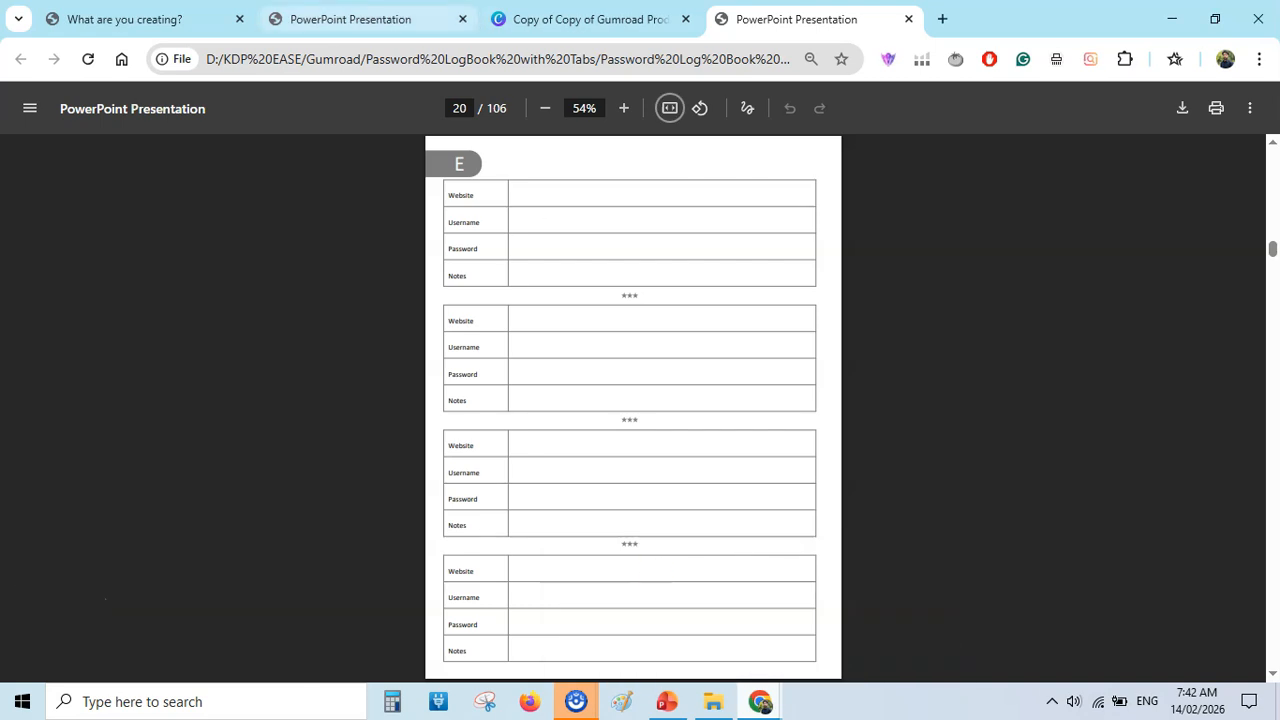
{"action": "left_click", "coordinate": [590, 19]}
{"action": "left_click", "coordinate": [601, 303]}
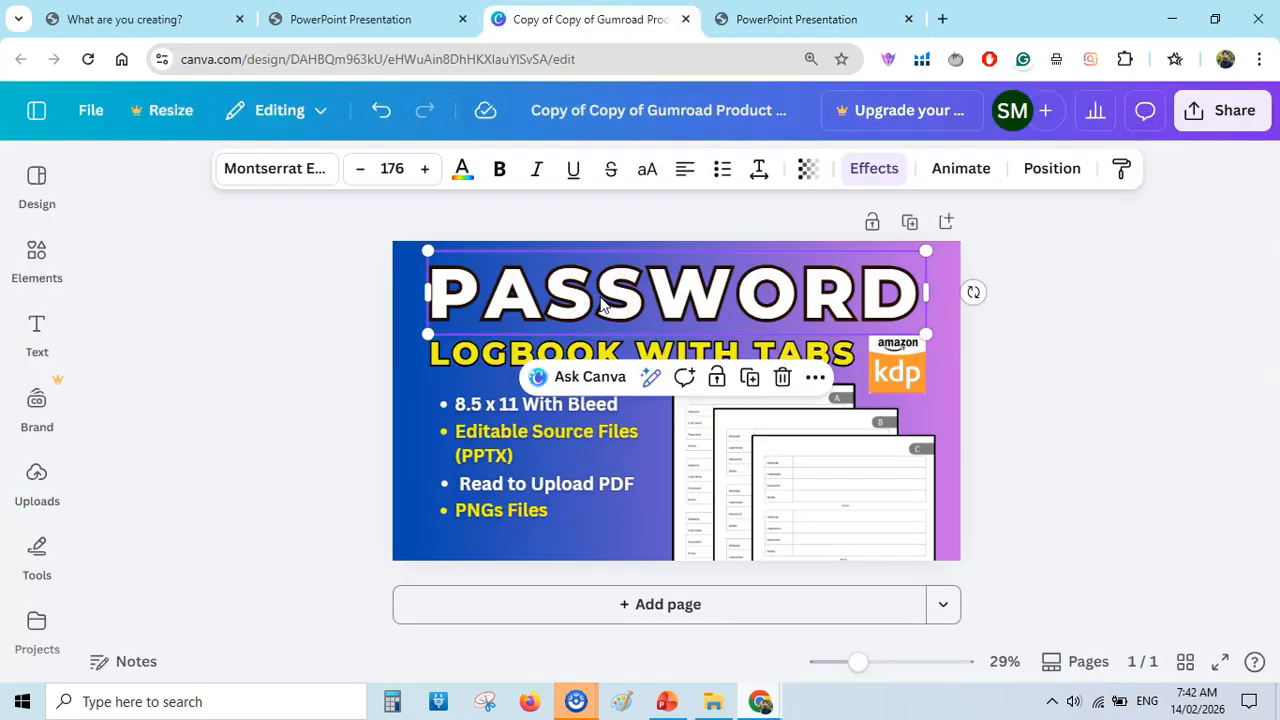
{"action": "left_click", "coordinate": [468, 360]}
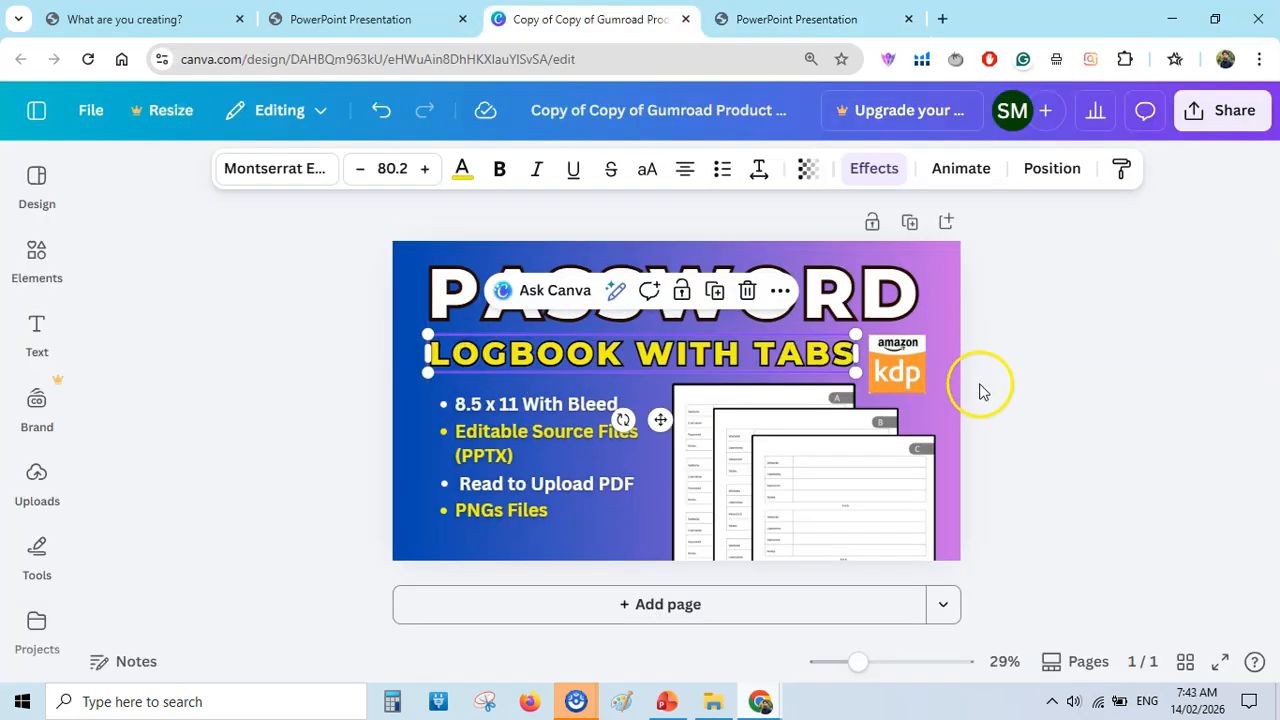
{"action": "left_click", "coordinate": [897, 372]}
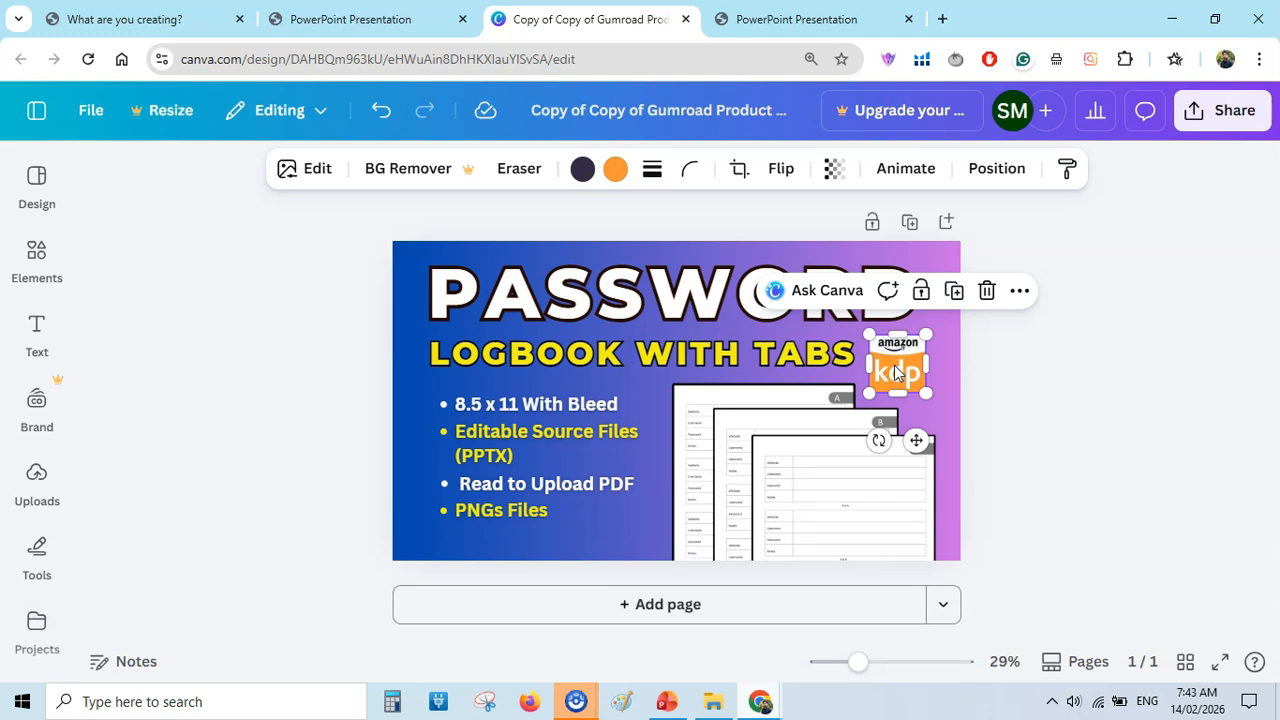
{"action": "left_click", "coordinate": [553, 425]}
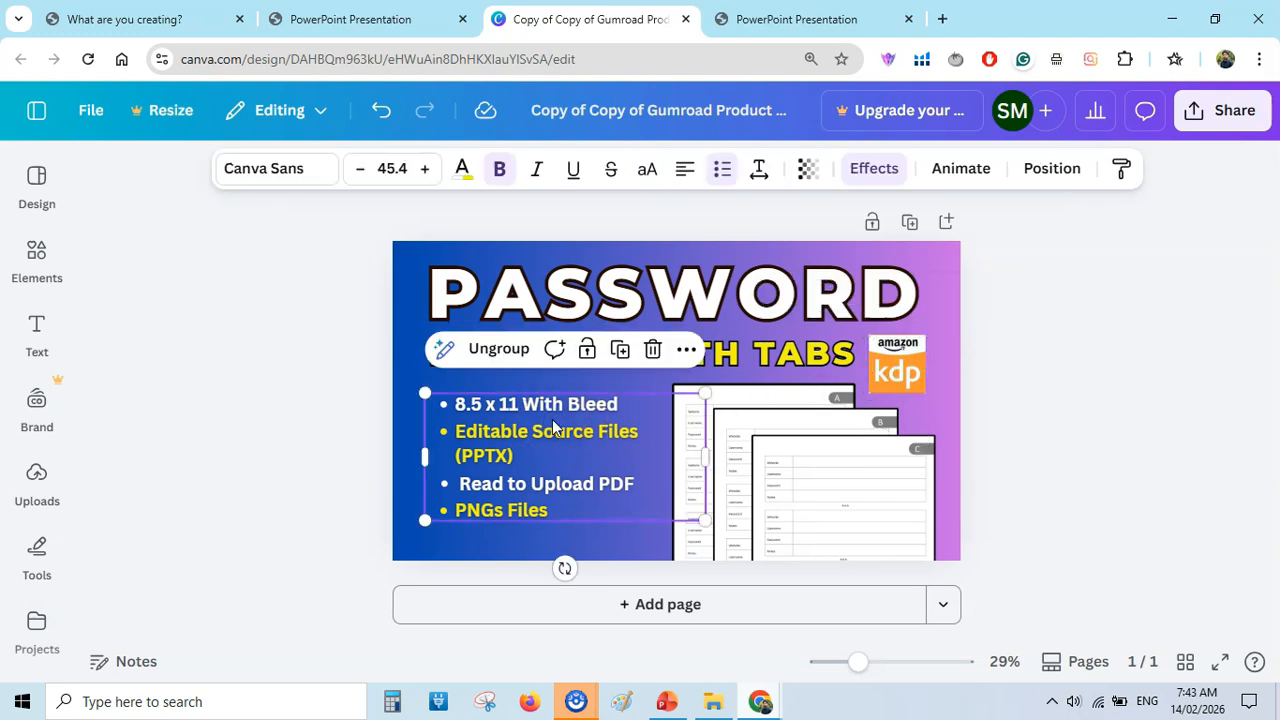
{"action": "left_click", "coordinate": [840, 543]}
{"action": "left_click", "coordinate": [725, 465]}
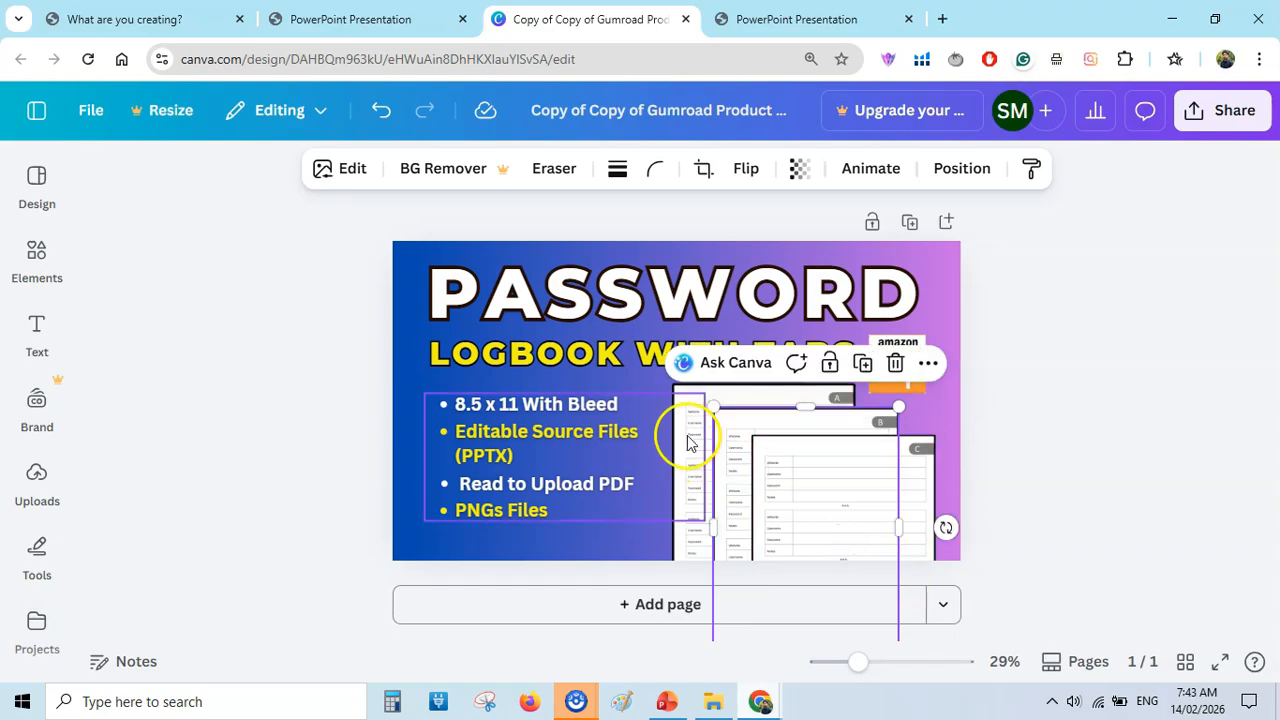
{"action": "left_click", "coordinate": [688, 443]}
Return to the Password LogBook with Tabs folder in File Explorer and review the product files alongside the Canva cover design.
{"action": "left_click", "coordinate": [715, 702]}
{"action": "left_click", "coordinate": [520, 146]}
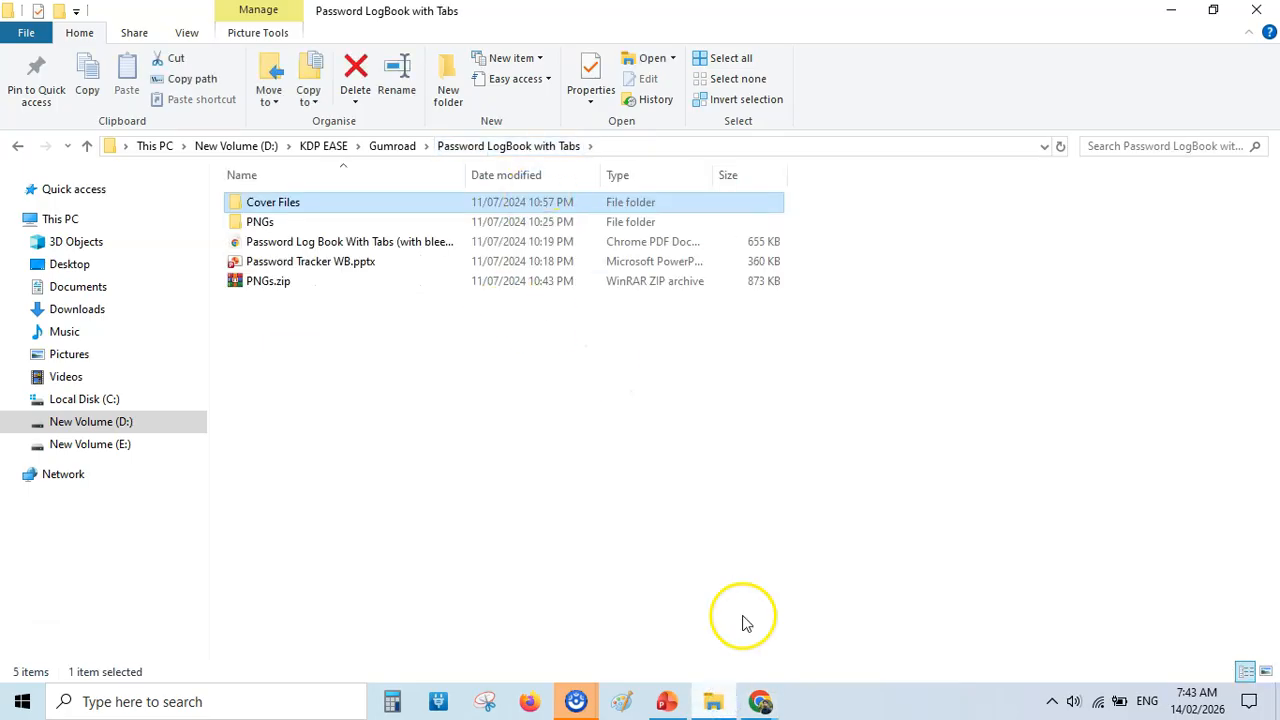
{"action": "left_click", "coordinate": [714, 700]}
{"action": "left_click", "coordinate": [1090, 285]}
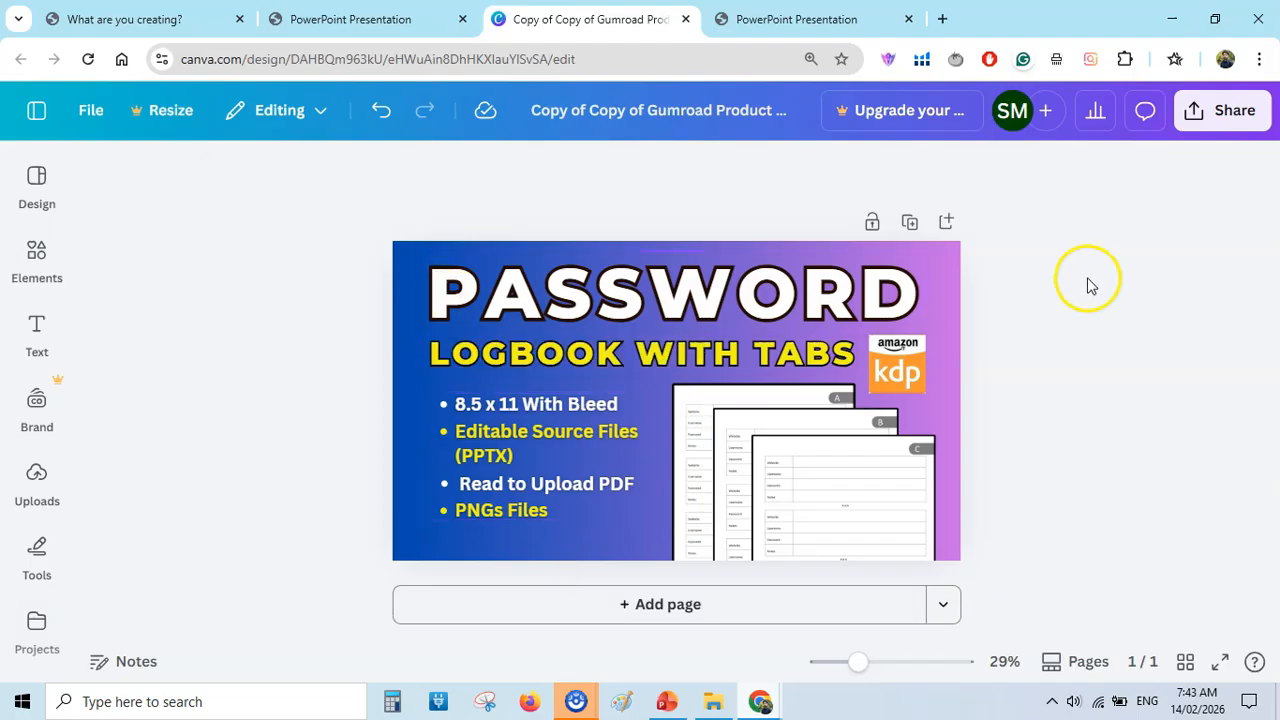
{"action": "left_click", "coordinate": [713, 702]}
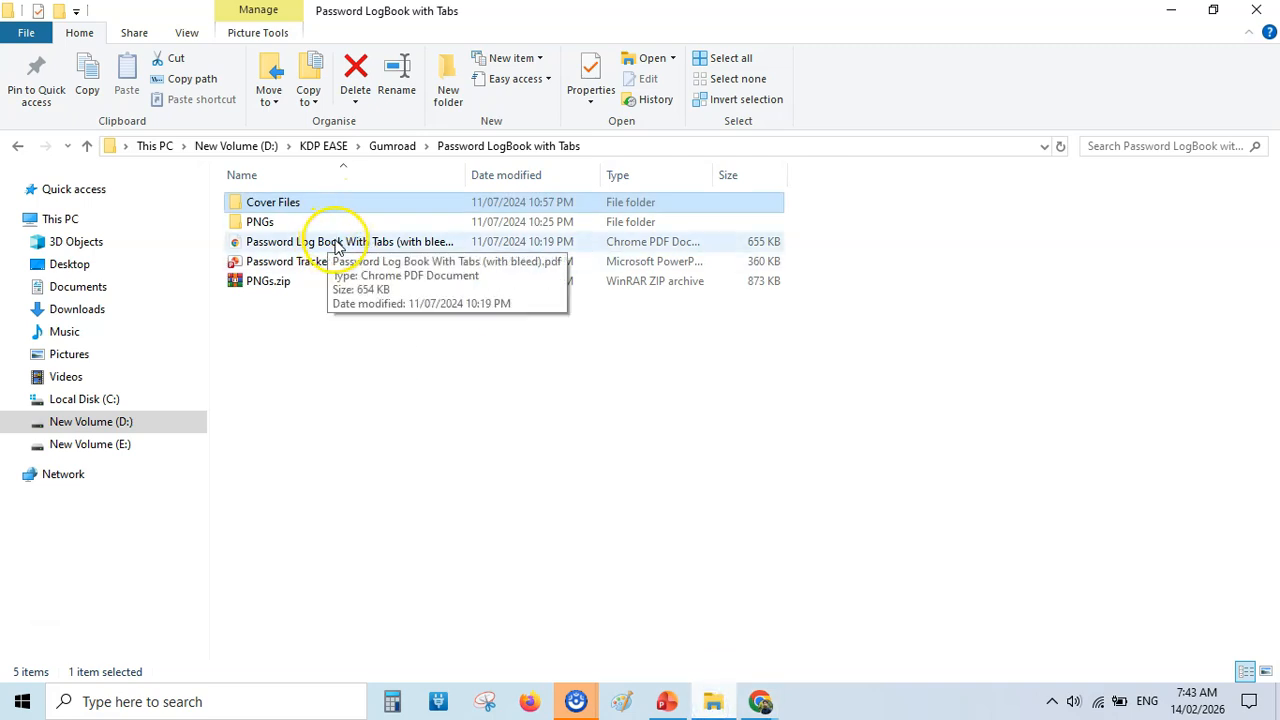
{"action": "double_click", "coordinate": [316, 243]}
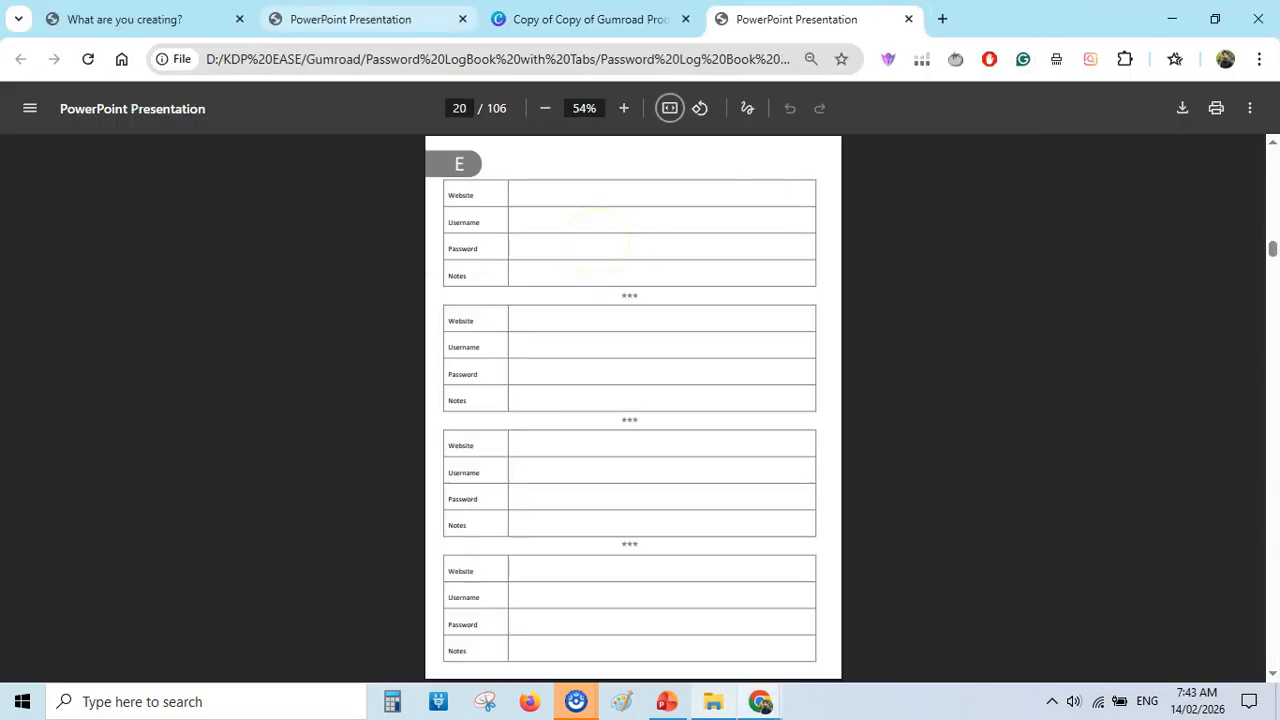
Switch to the incognito Gumroad window, open the seller sign-up page and show its email and password form in full screen.
{"action": "left_click", "coordinate": [760, 703]}
{"action": "left_click", "coordinate": [849, 565]}
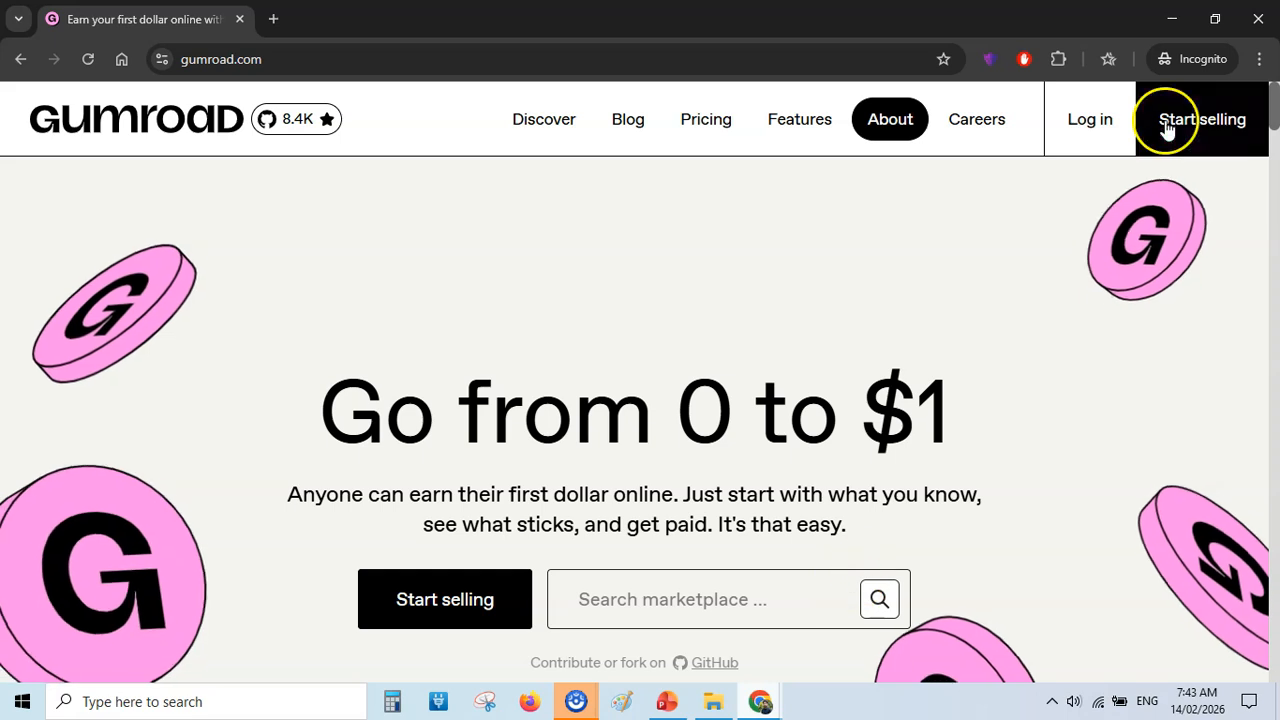
{"action": "left_click", "coordinate": [1205, 122]}
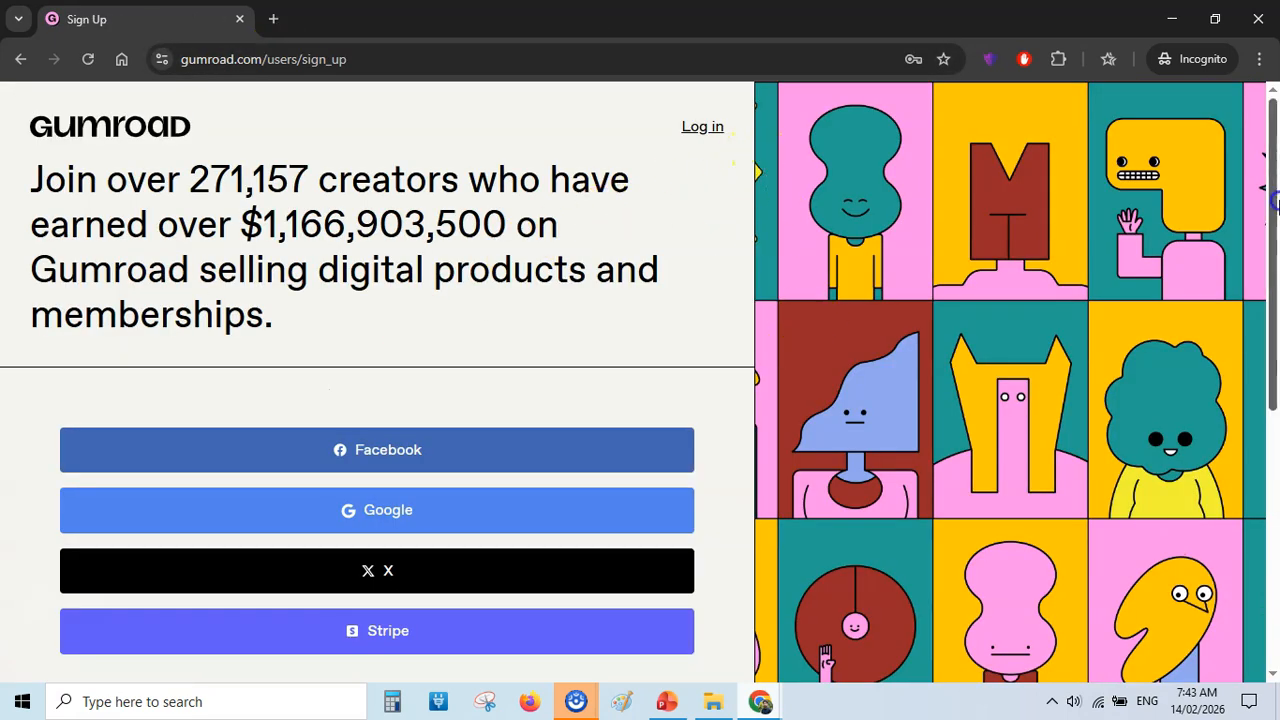
{"action": "left_click_drag", "start_coordinate": [1275, 197], "coordinate": [1277, 452]}
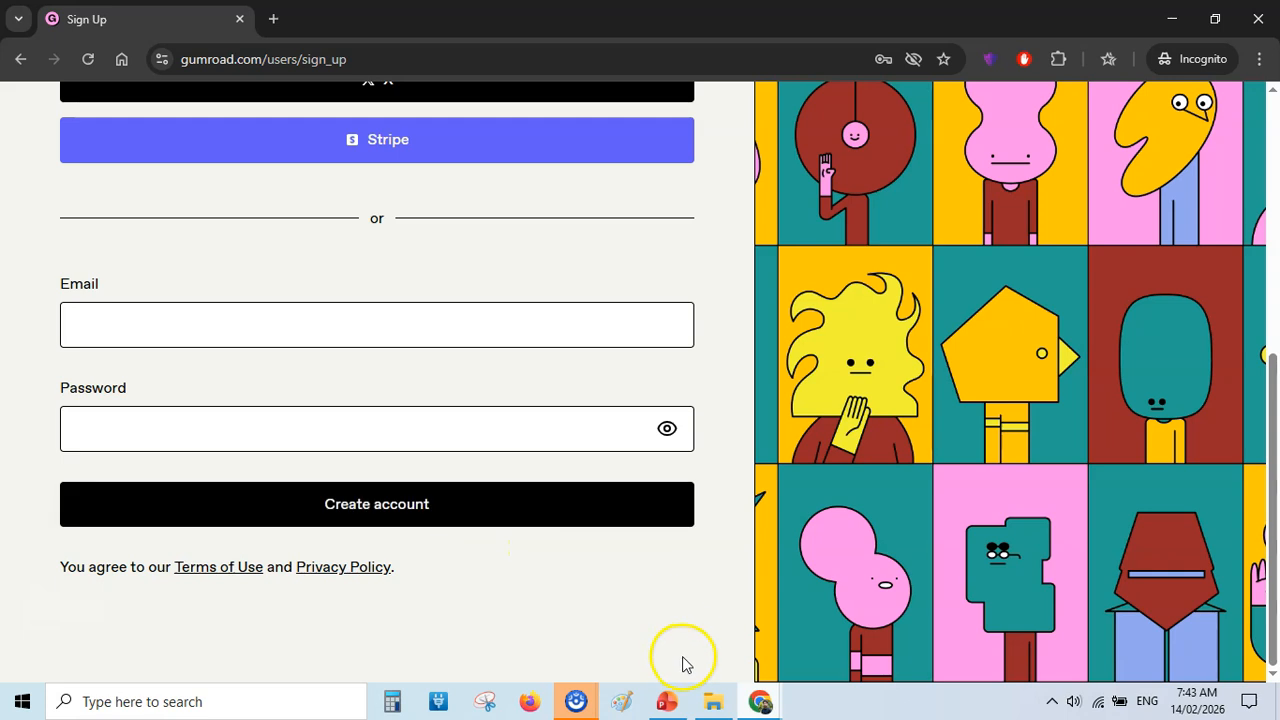
{"action": "key", "text": "F11"}
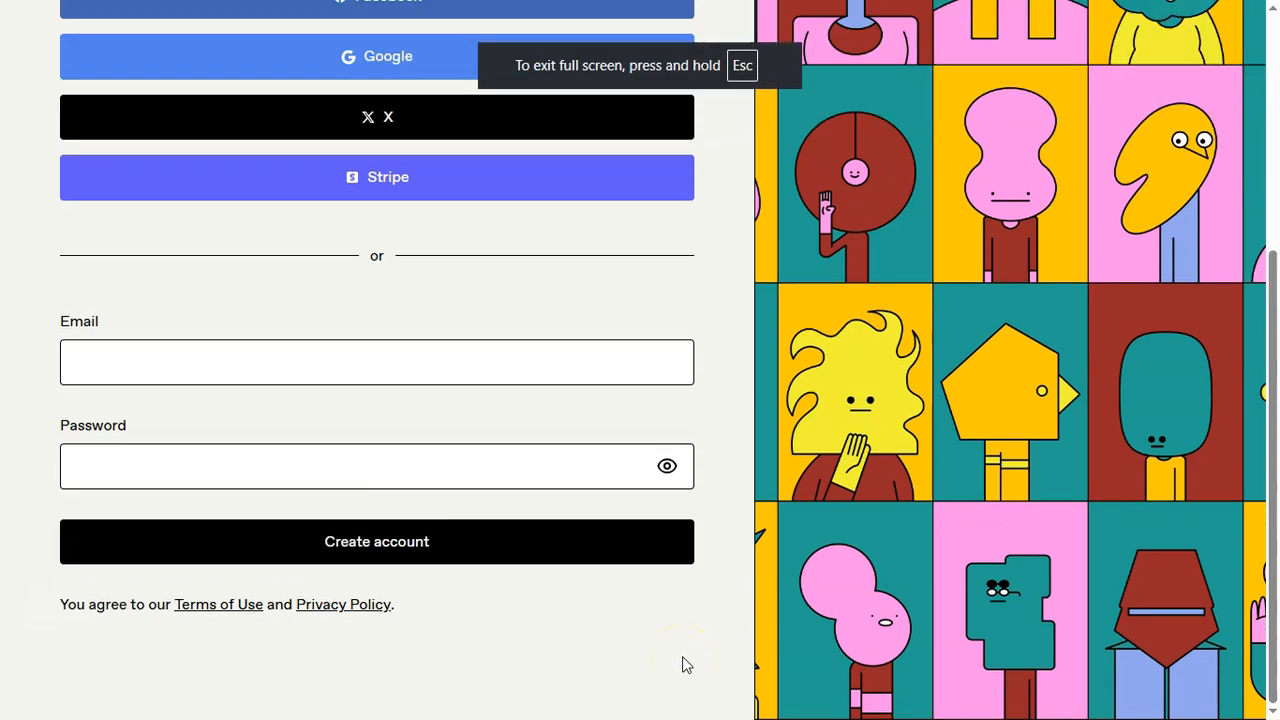
Leave the full-screen sign-up page, switch to the main Chrome window, and close both logbook PDF previews to view the Gumroad product pages.
{"action": "key", "text": "F11"}
{"action": "mouse_move", "coordinate": [845, 680]}
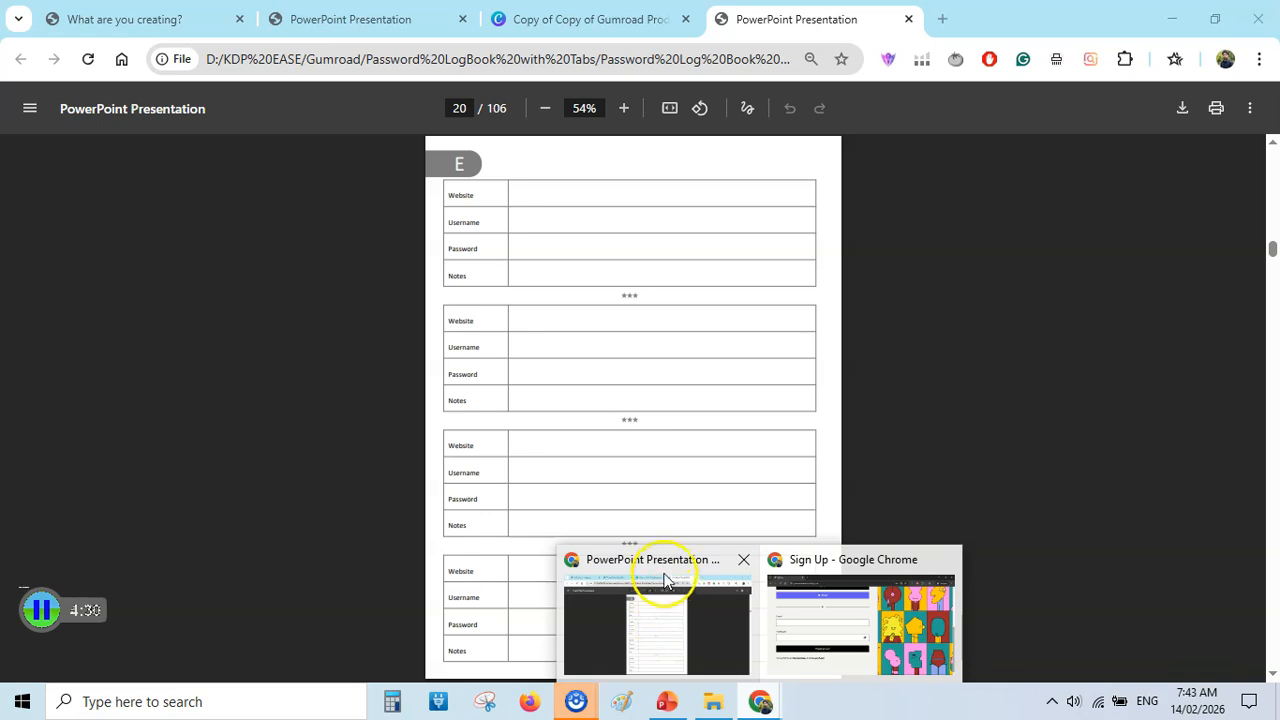
{"action": "left_click", "coordinate": [665, 580]}
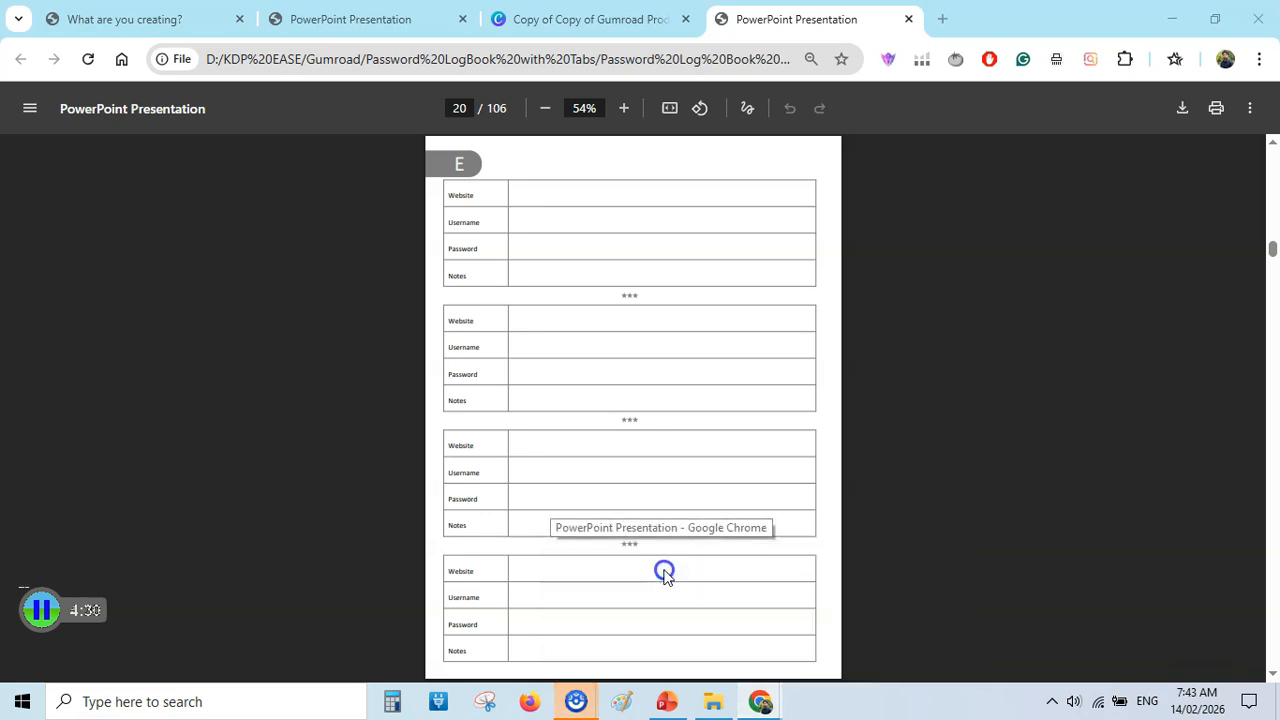
{"action": "left_click", "coordinate": [908, 19]}
{"action": "left_click", "coordinate": [400, 19]}
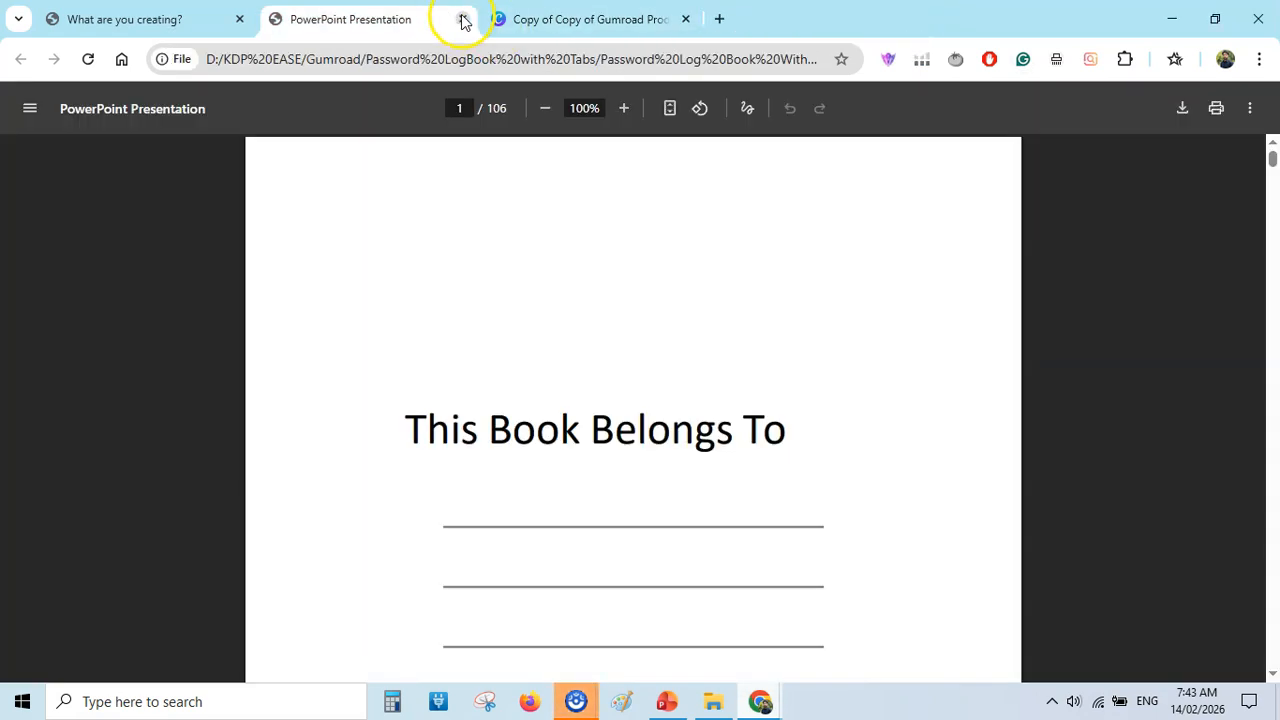
{"action": "left_click", "coordinate": [462, 19]}
{"action": "left_click", "coordinate": [150, 19]}
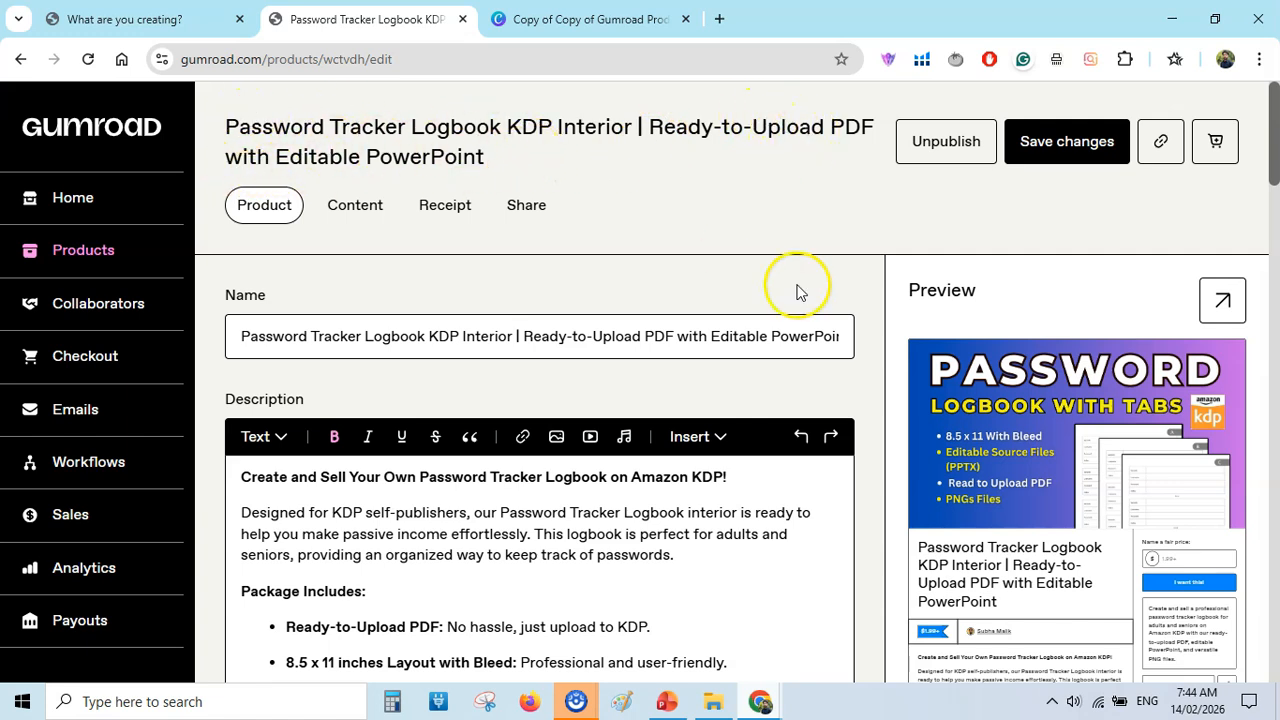
In File Explorer, compress the password logbook PDF and Password Tracker WB.pptx into the ZIP archive Password LogBook with Tabs.zip.
{"action": "left_click", "coordinate": [714, 704]}
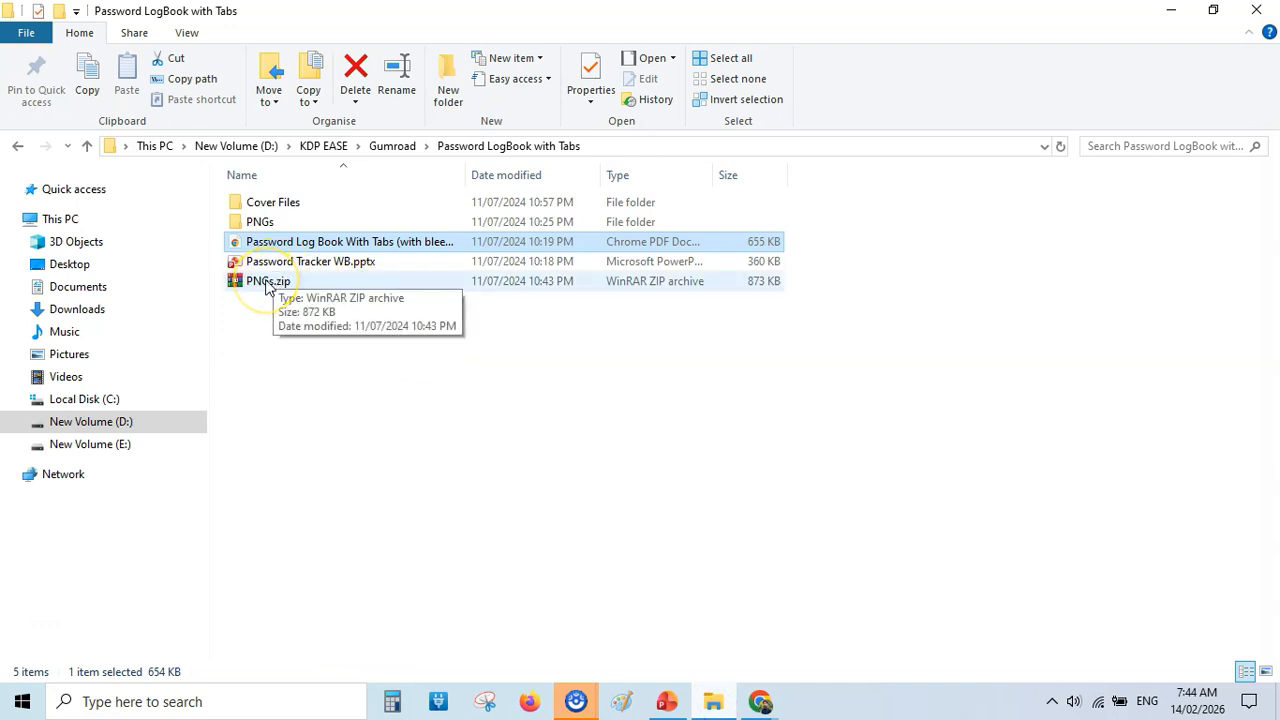
{"action": "left_click", "coordinate": [357, 256]}
{"action": "left_click", "coordinate": [363, 243]}
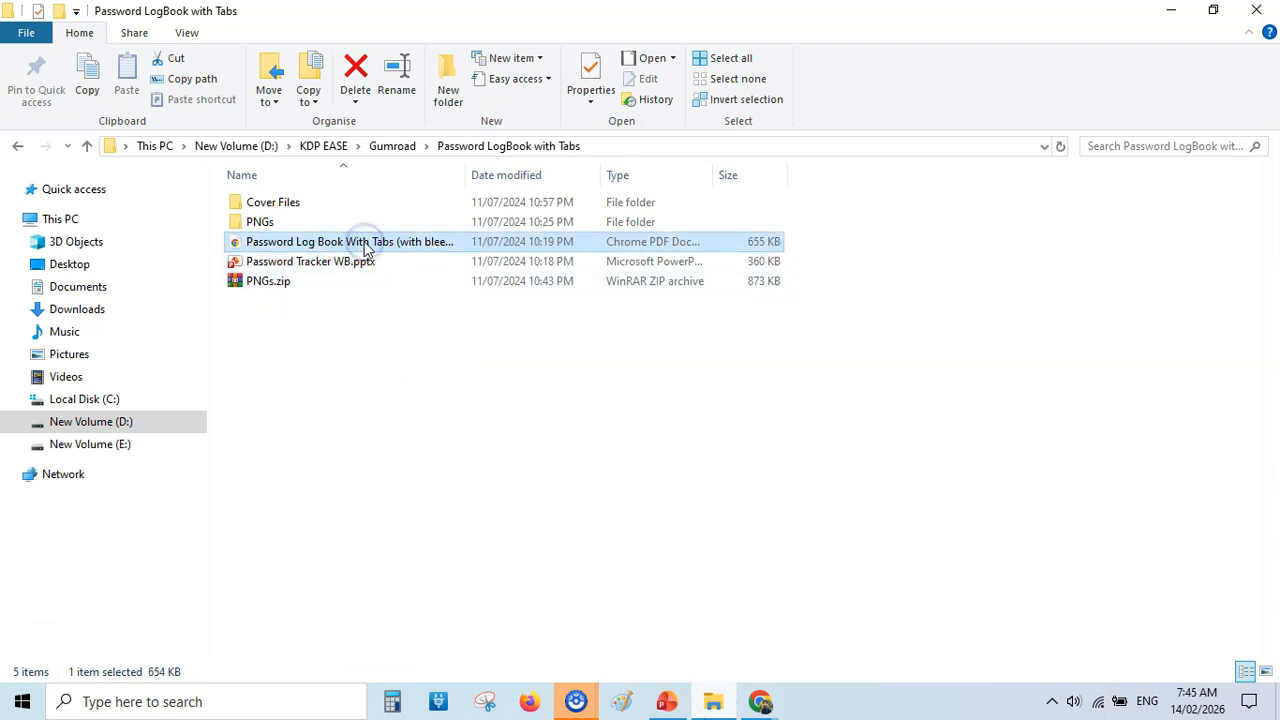
{"action": "left_click", "coordinate": [360, 260], "text": "ctrl"}
{"action": "right_click", "coordinate": [362, 246]}
{"action": "left_click", "coordinate": [488, 355]}
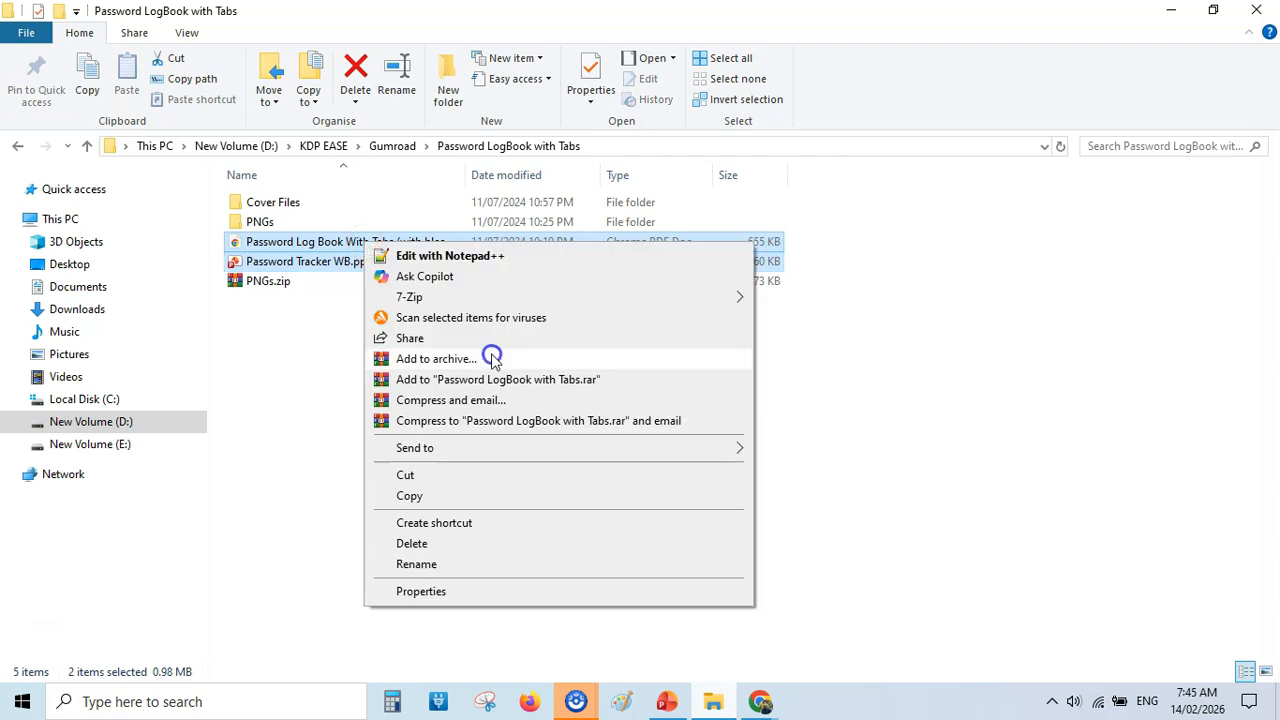
{"action": "left_click", "coordinate": [567, 328]}
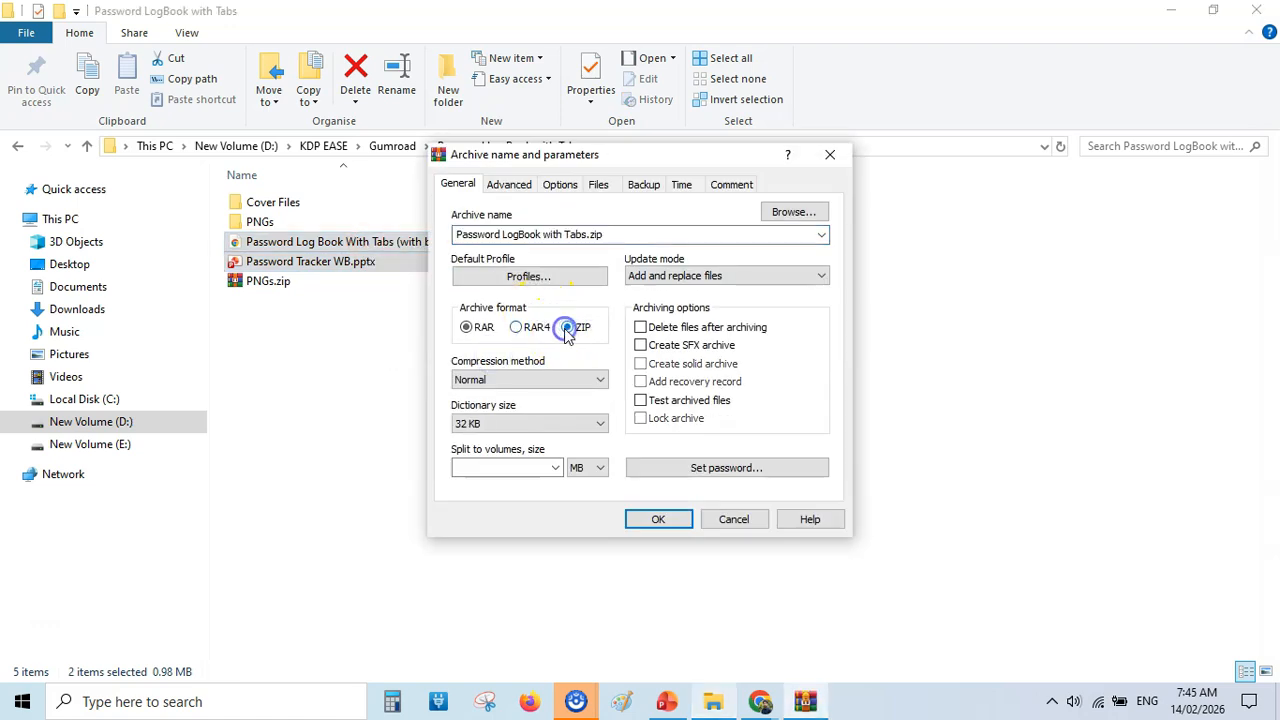
{"action": "left_click", "coordinate": [658, 519]}
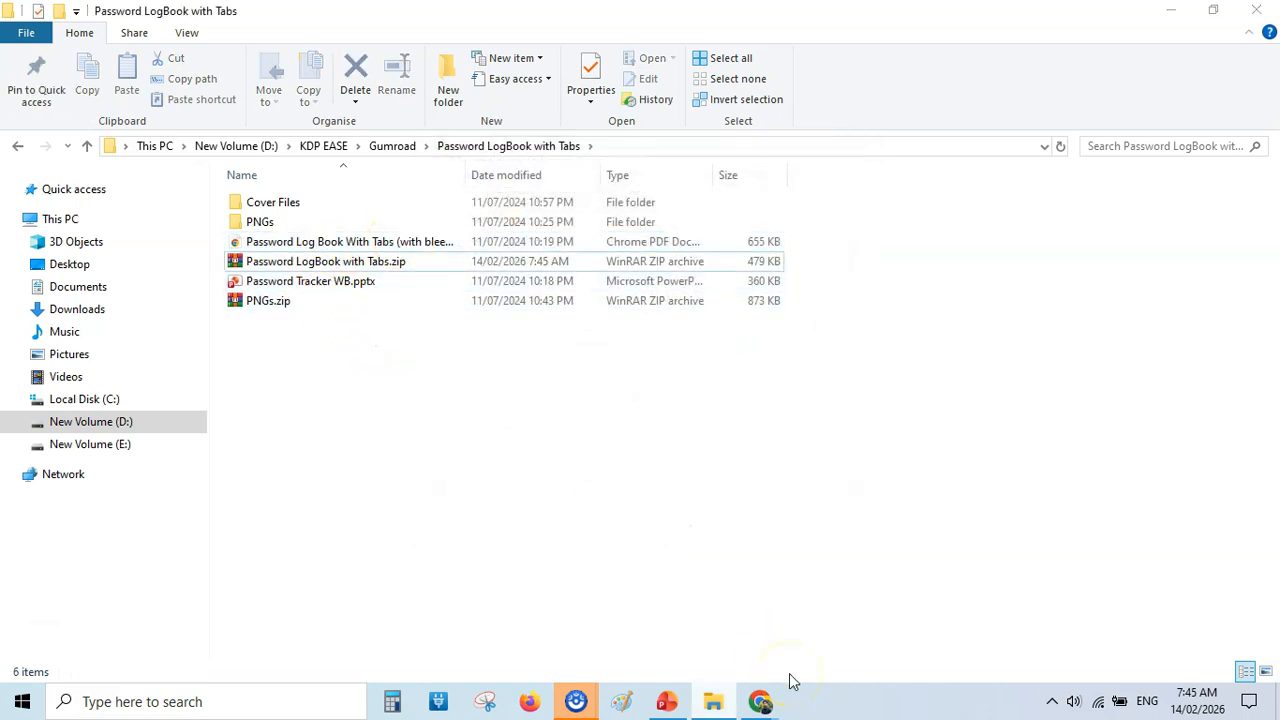
Switch back to Gumroad in Chrome and copy the existing password tracker product's name into the new product's Name field.
{"action": "left_click", "coordinate": [760, 703]}
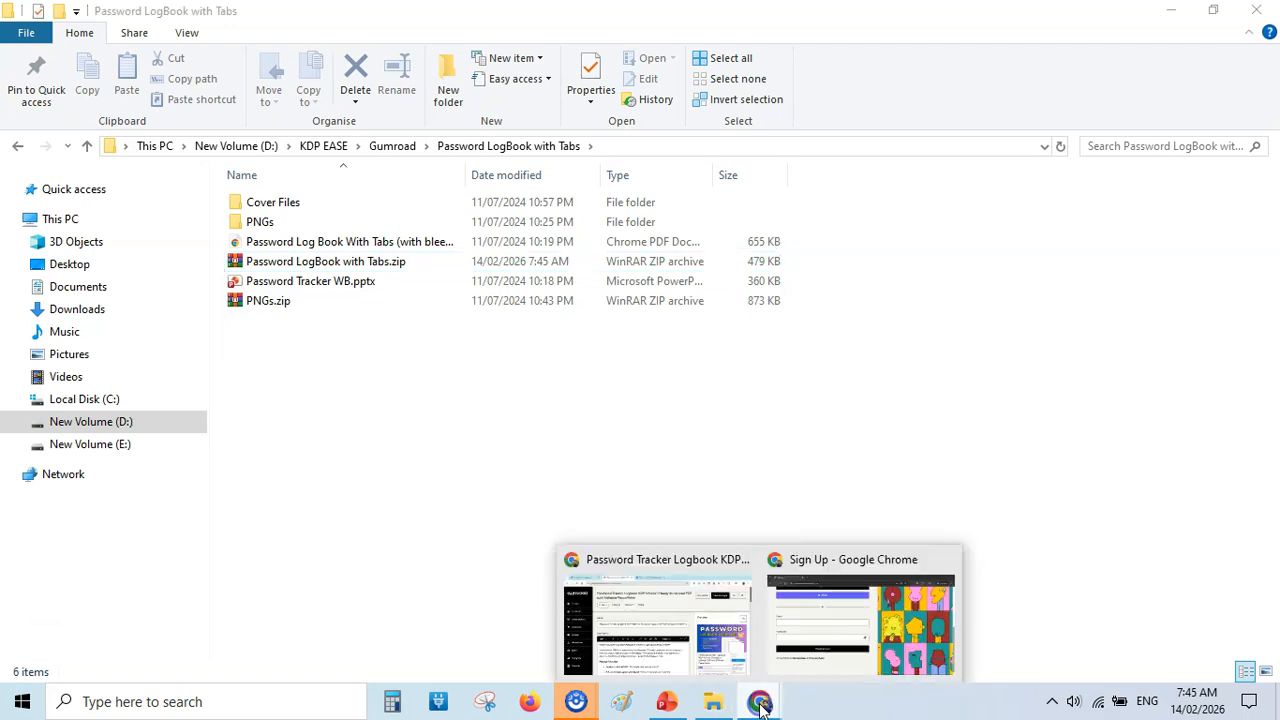
{"action": "left_click", "coordinate": [722, 637]}
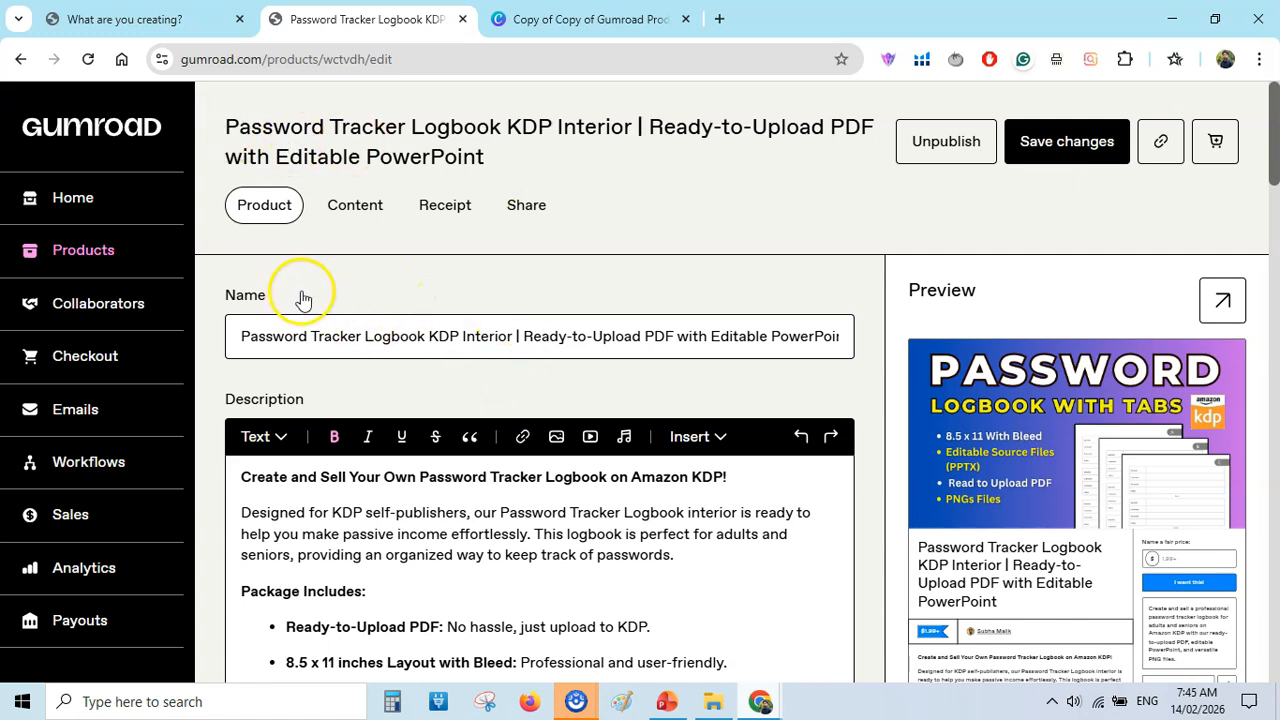
{"action": "triple_click", "coordinate": [323, 336]}
{"action": "right_click", "coordinate": [323, 336]}
{"action": "left_click", "coordinate": [386, 251]}
{"action": "key", "text": "ctrl+shift+Tab"}
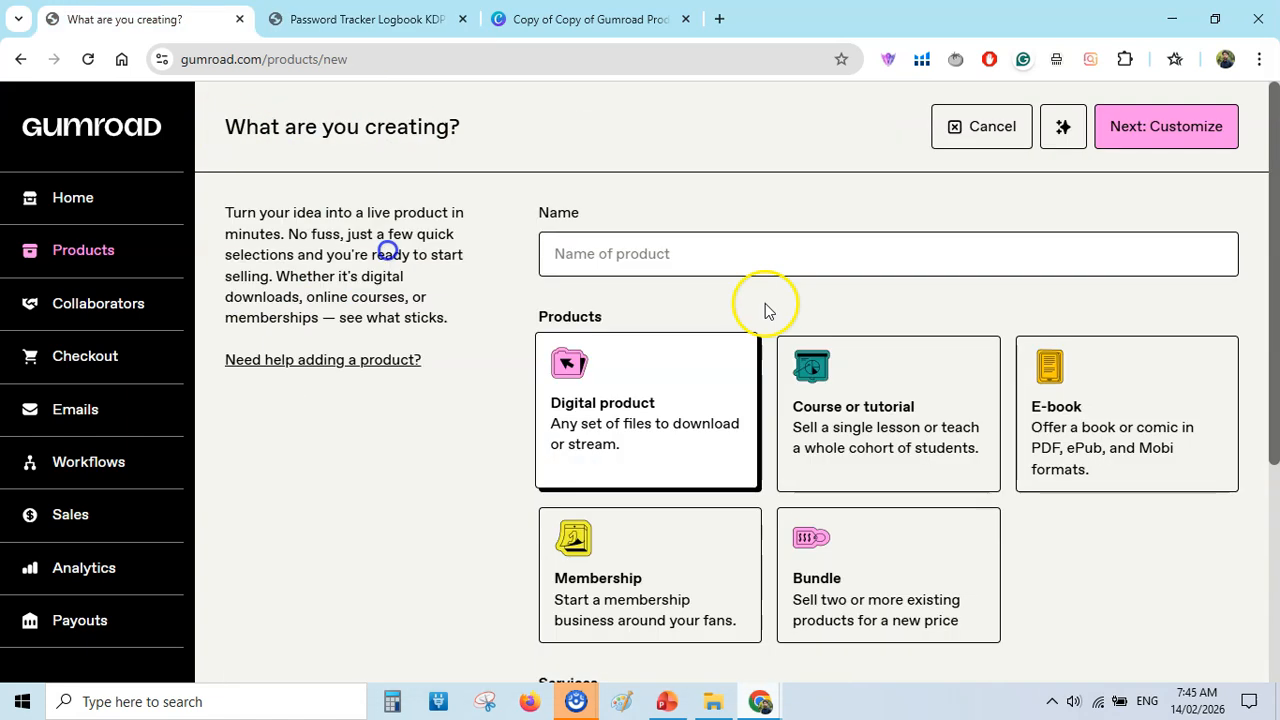
{"action": "left_click", "coordinate": [733, 262]}
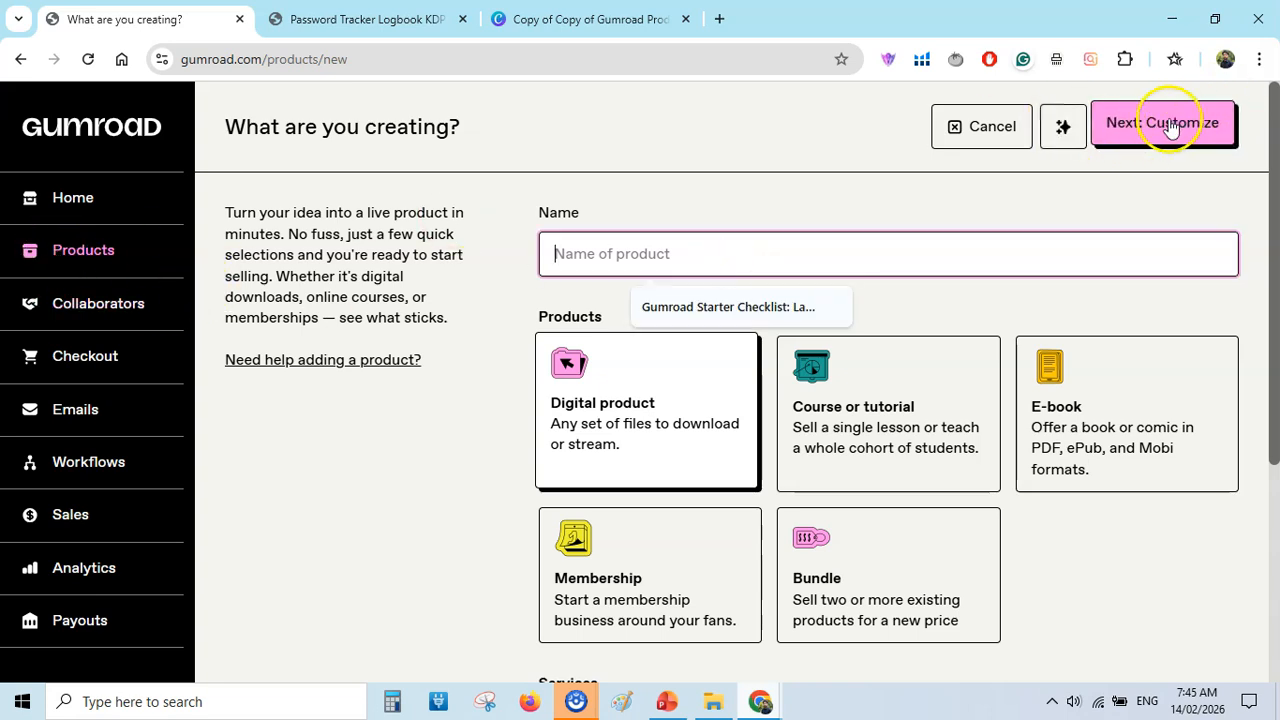
{"action": "key", "text": "ctrl+v"}
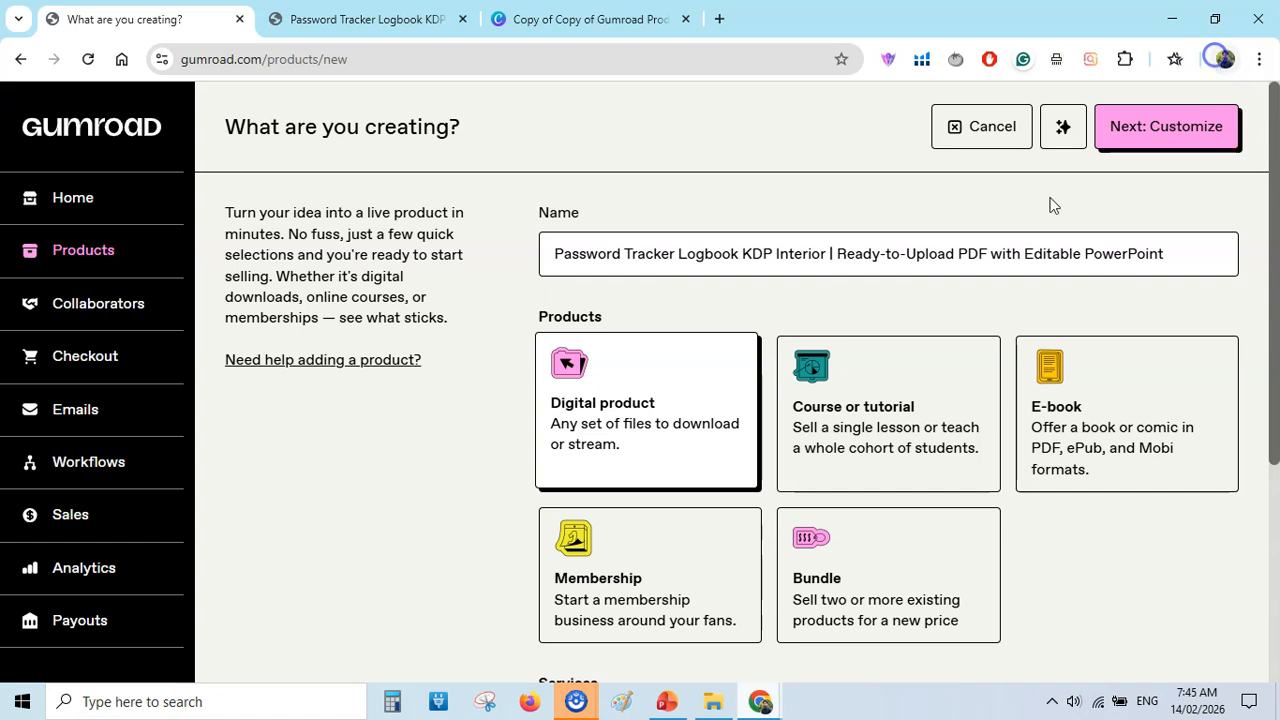
Choose Digital product as the type, set the price to $5 and proceed to customizing the new product.
{"action": "left_click", "coordinate": [598, 394]}
{"action": "scroll", "coordinate": [874, 614], "scroll_direction": "down", "scroll_amount": 3}
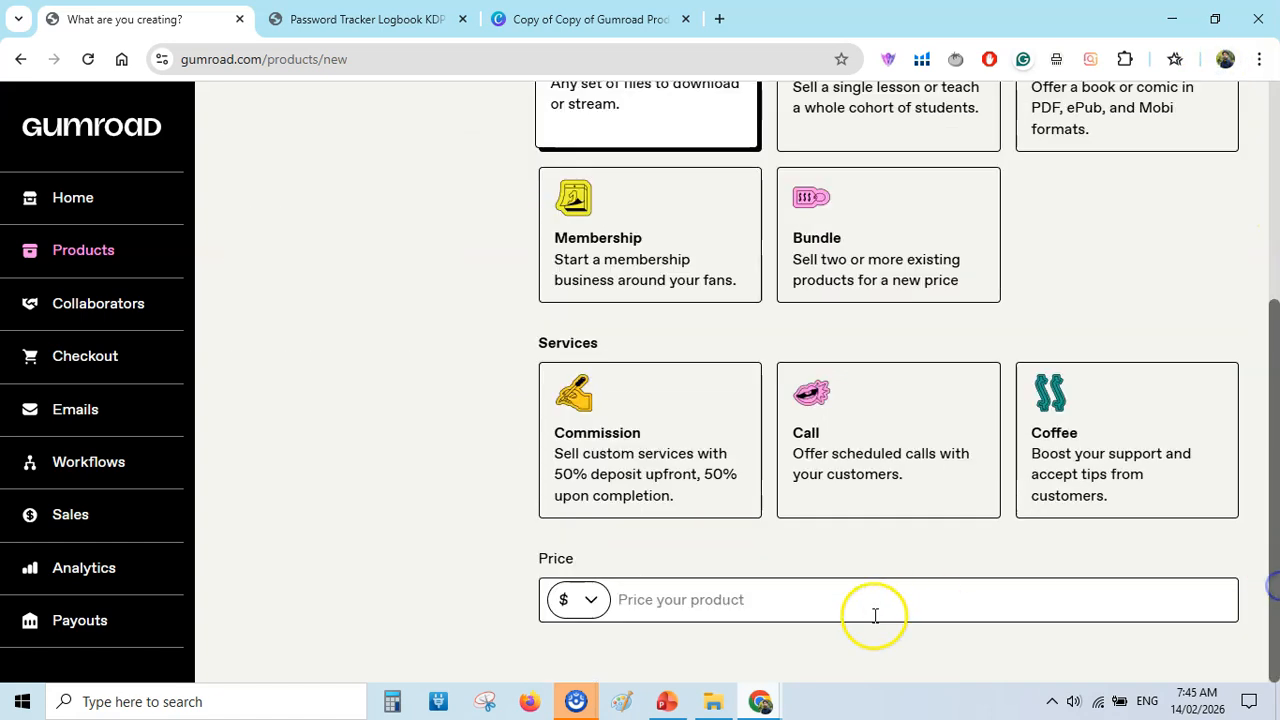
{"action": "left_click", "coordinate": [770, 605]}
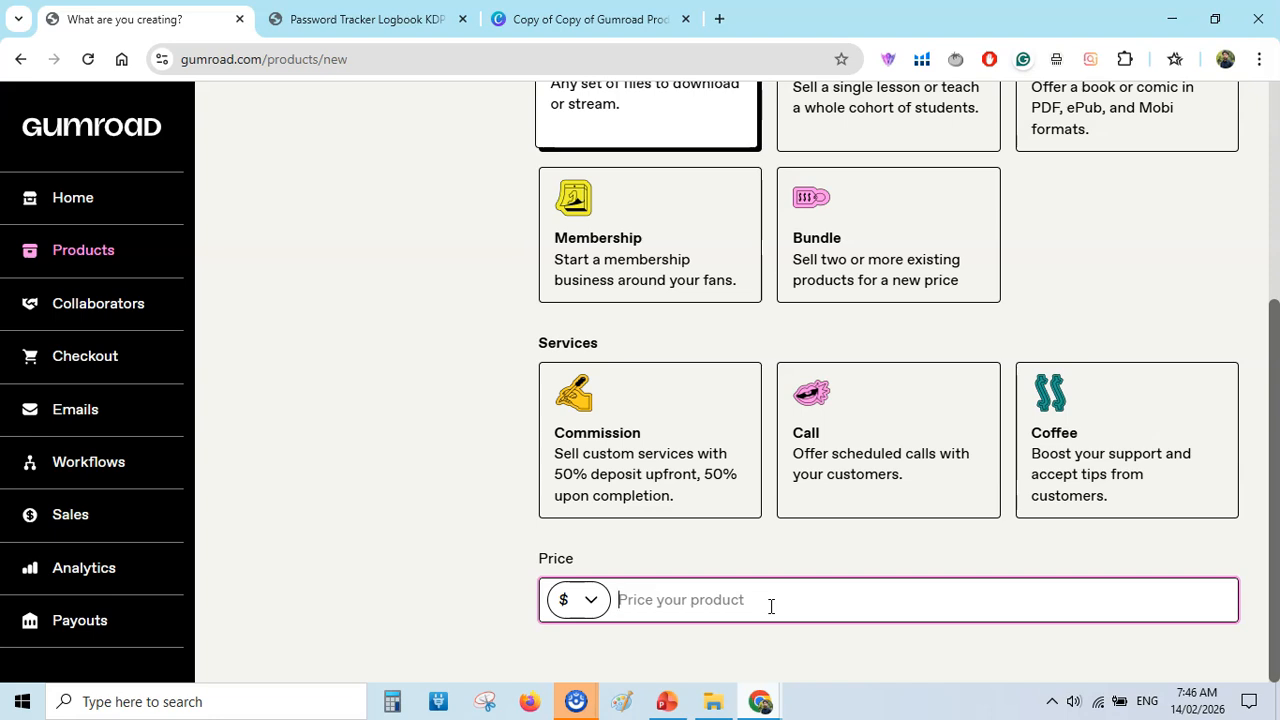
{"action": "scroll", "coordinate": [1275, 440], "scroll_direction": "up", "scroll_amount": 3}
{"action": "left_click", "coordinate": [1196, 130]}
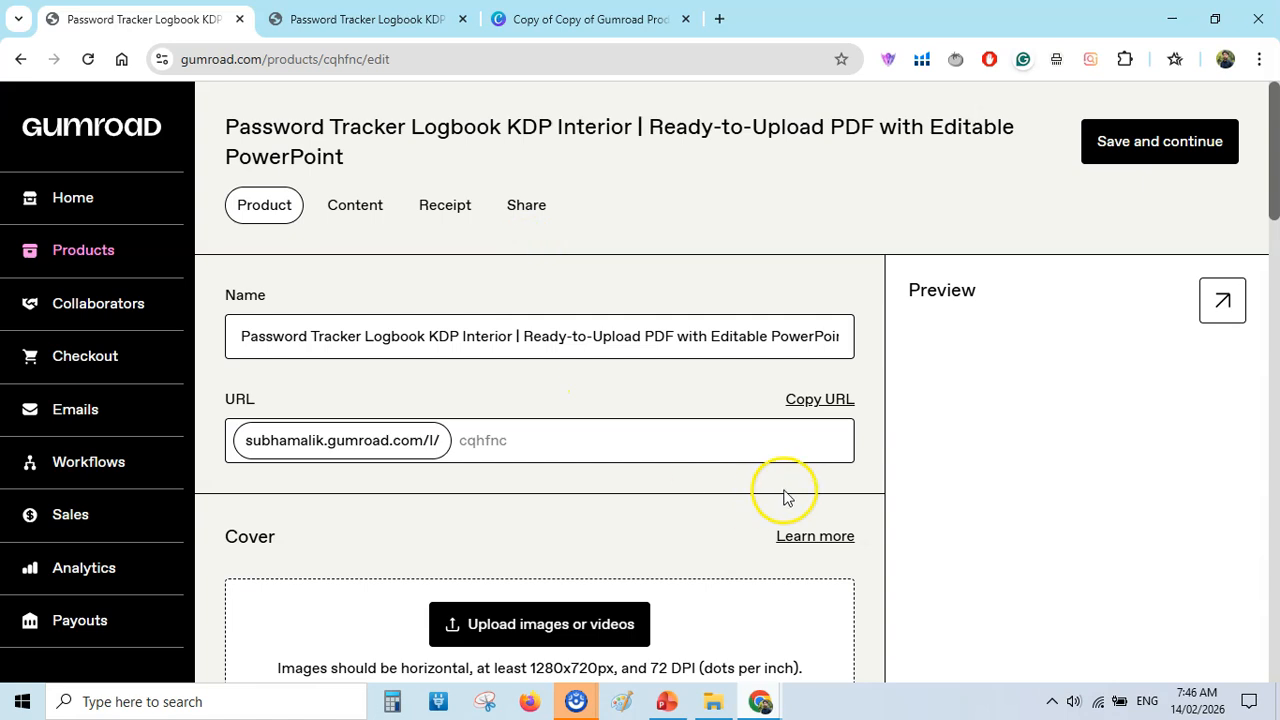
Copy the full description from the existing password tracker product into the new product's description.
{"action": "left_click_drag", "start_coordinate": [1275, 146], "coordinate": [1277, 175]}
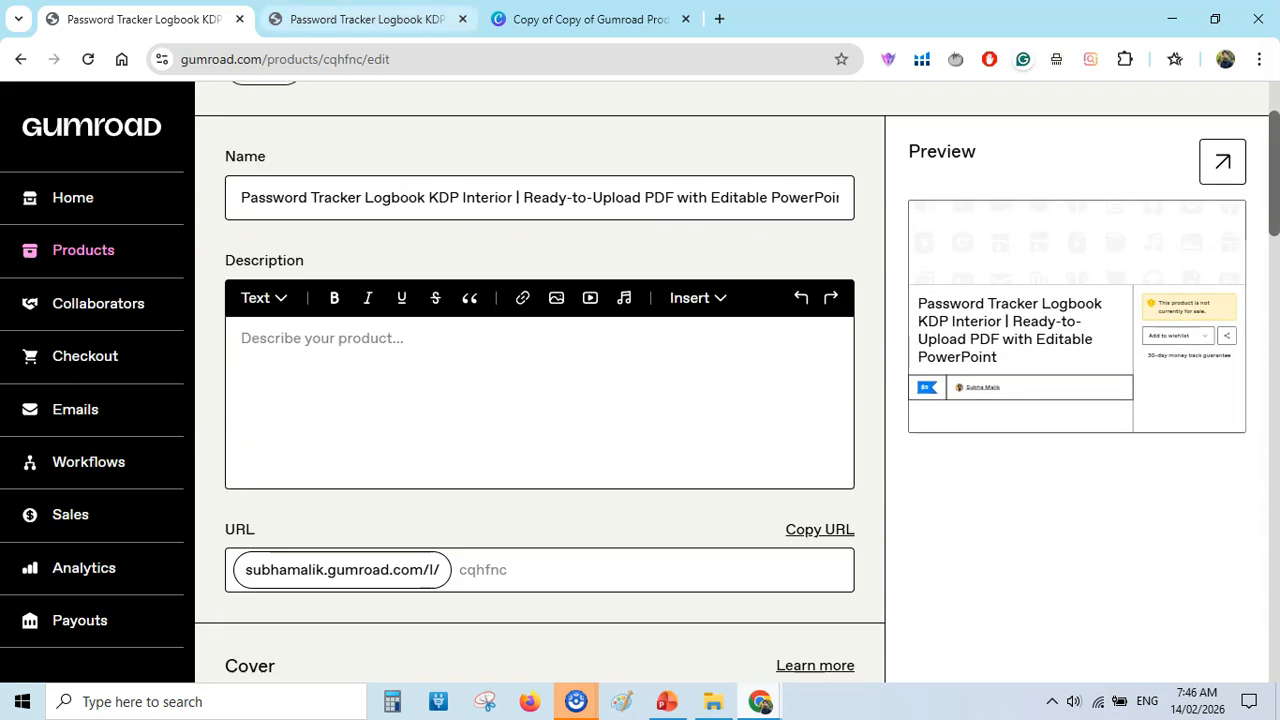
{"action": "left_click", "coordinate": [360, 19]}
{"action": "double_click", "coordinate": [460, 512]}
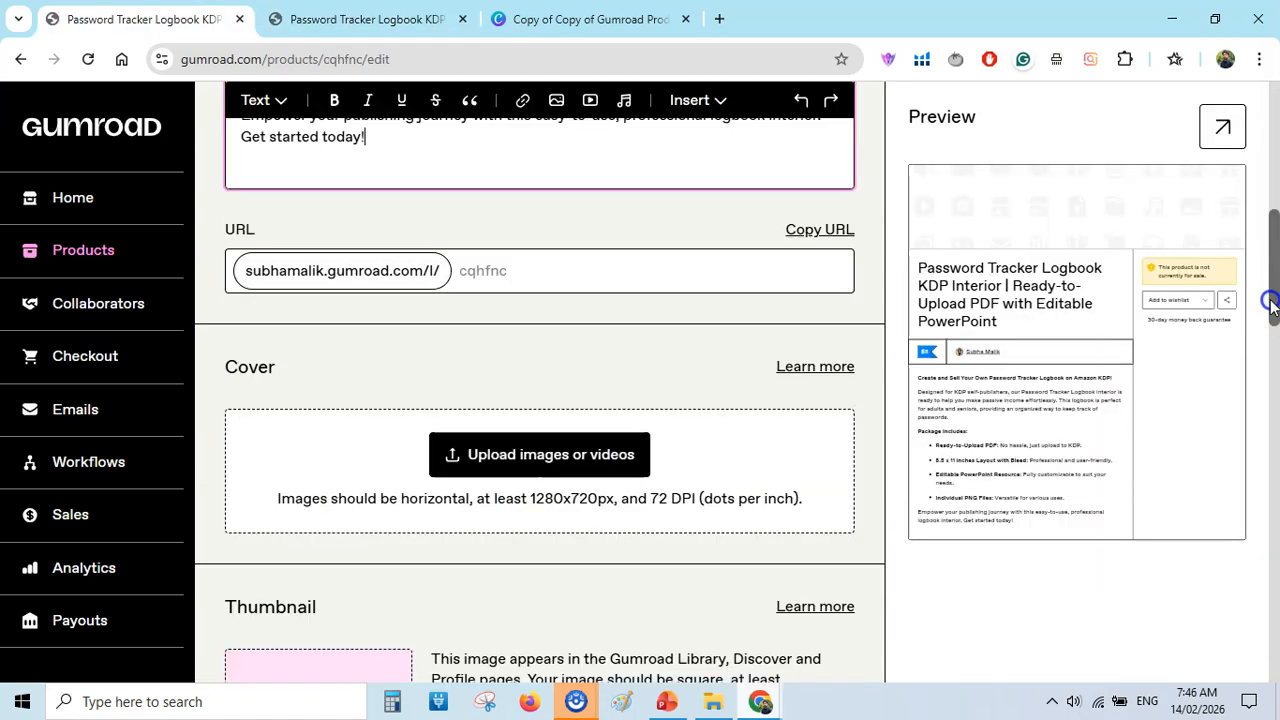
Set the new product's URL ending to password-logbook-kdp-interior-2, based on the existing product's URL.
{"action": "left_click_drag", "start_coordinate": [1272, 300], "coordinate": [1272, 309]}
{"action": "left_click", "coordinate": [514, 220]}
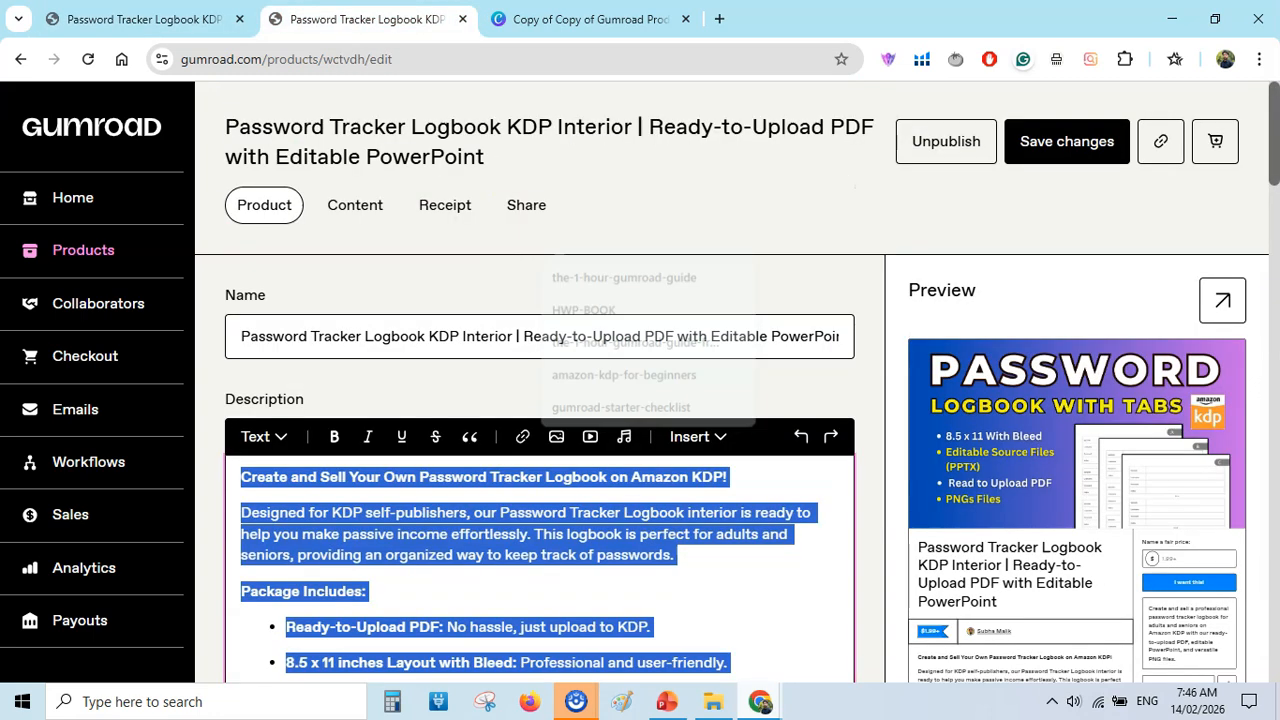
{"action": "left_click_drag", "start_coordinate": [1276, 150], "coordinate": [1276, 243]}
{"action": "left_click", "coordinate": [549, 310]}
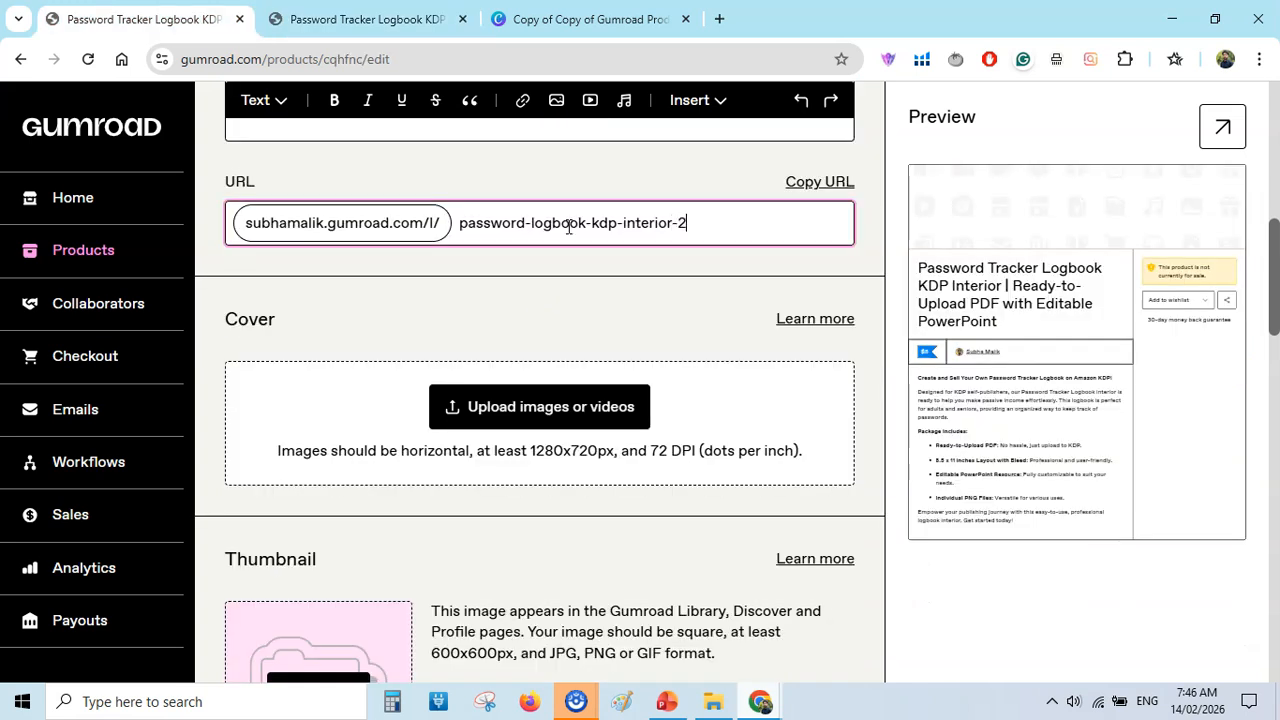
{"action": "left_click", "coordinate": [738, 307]}
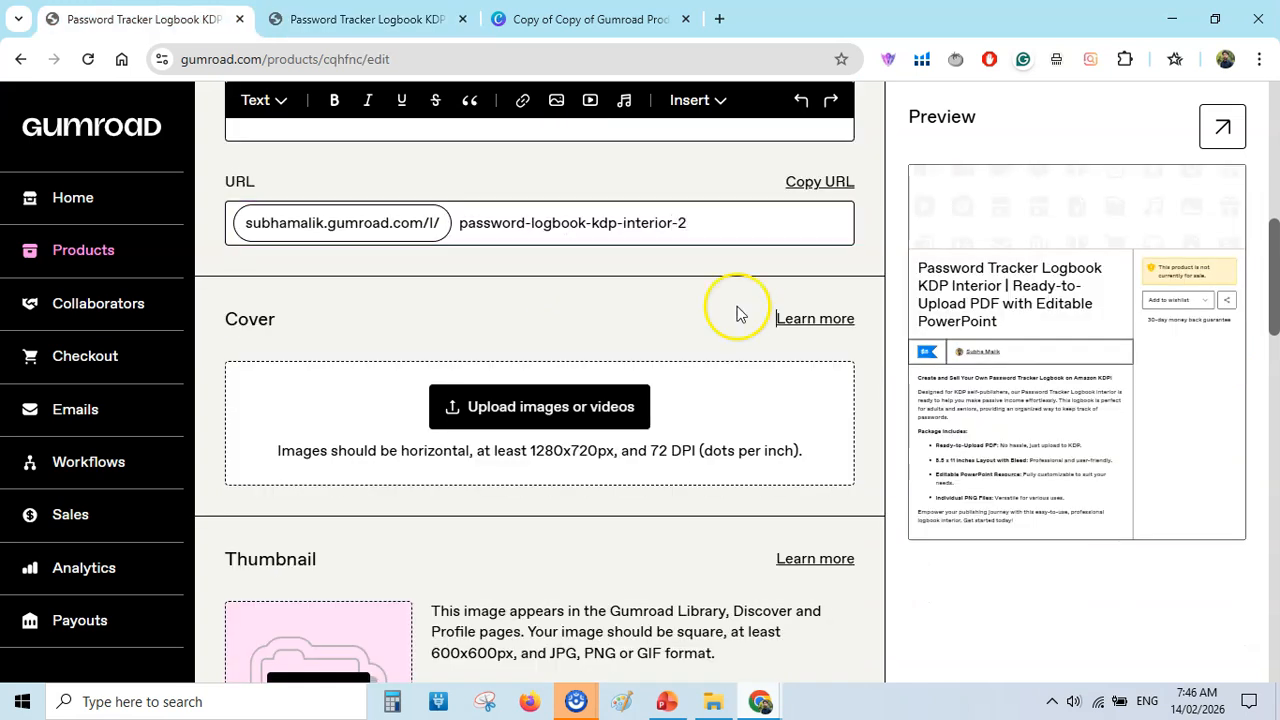
Upload the horizontal "Password Logbook with Tabs" image from the computer as the product cover.
{"action": "left_click_drag", "start_coordinate": [1277, 268], "coordinate": [1277, 290]}
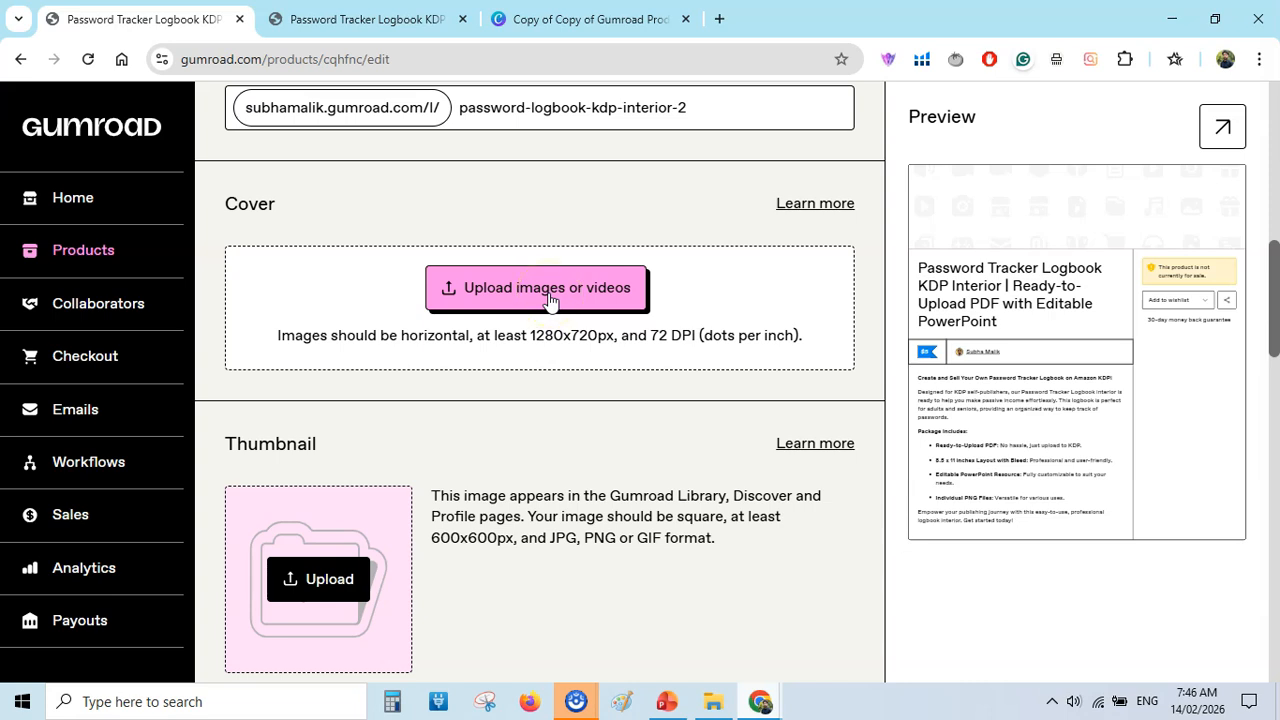
{"action": "left_click", "coordinate": [549, 297]}
{"action": "left_click", "coordinate": [411, 300]}
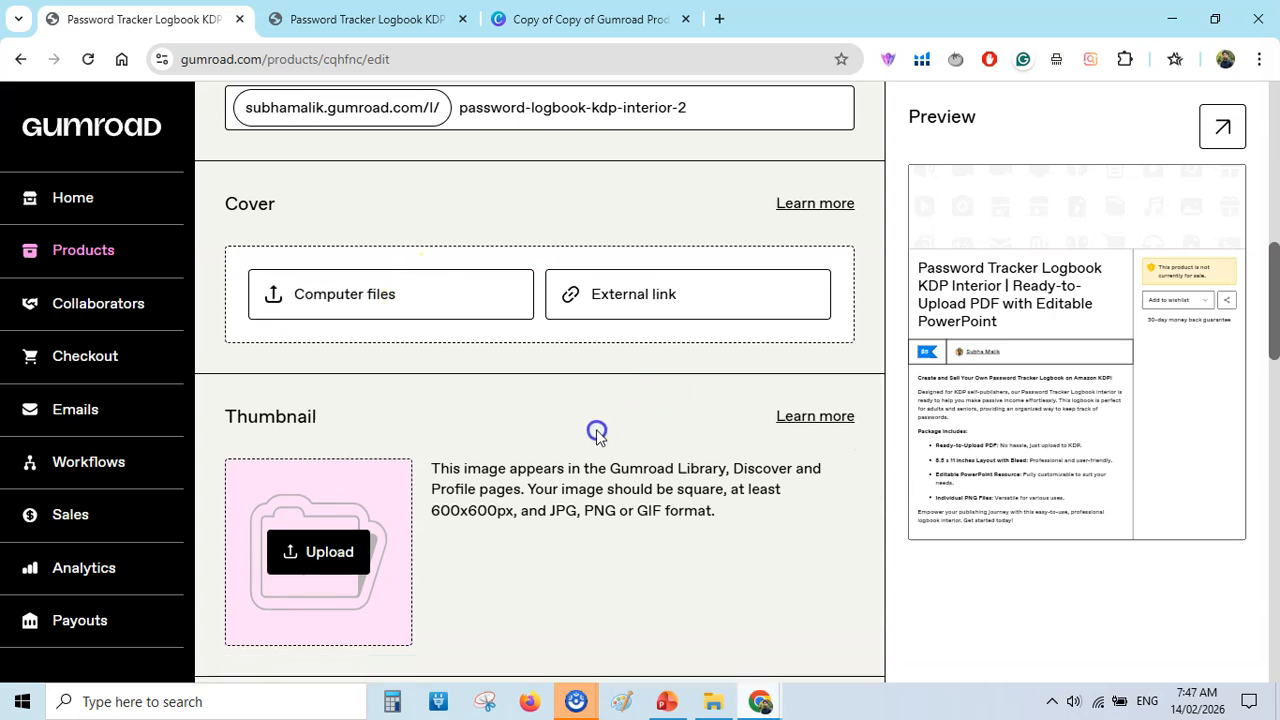
{"action": "left_click_drag", "start_coordinate": [1277, 293], "coordinate": [1273, 281]}
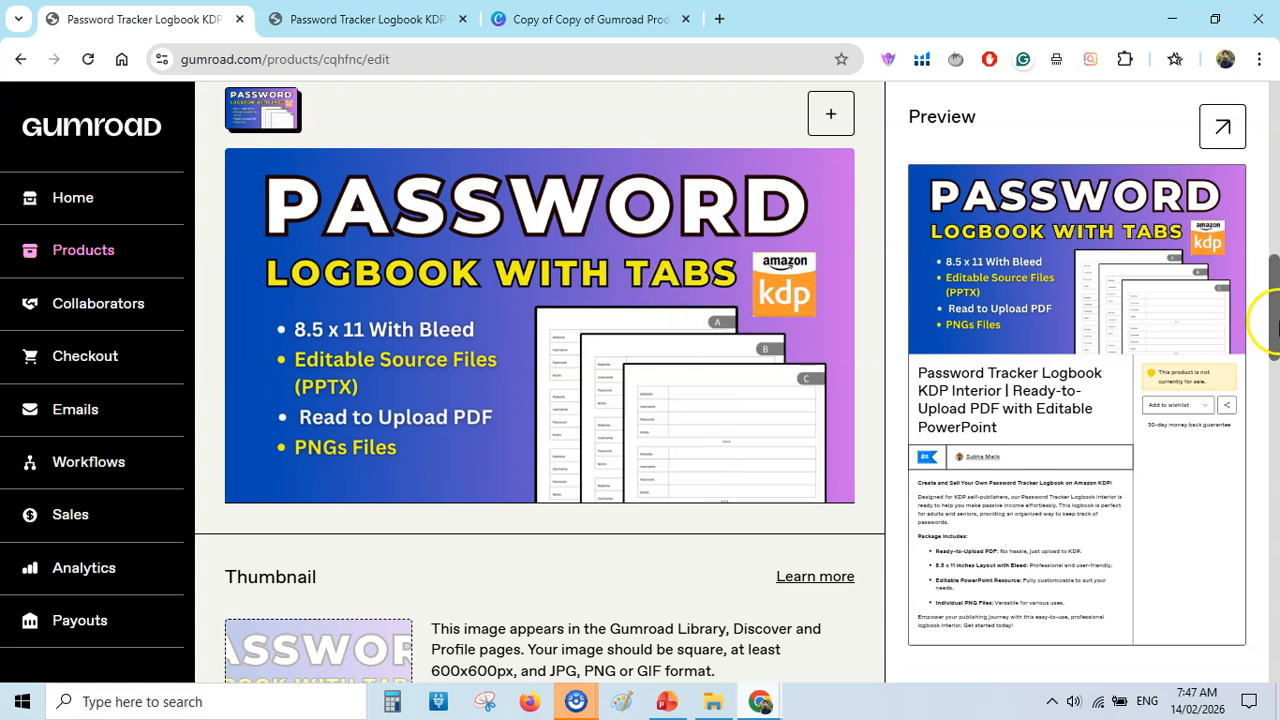
Upload amazon kdp interior password tracker logbook.png from the Cover Files folder as the product thumbnail.
{"action": "left_click_drag", "start_coordinate": [1276, 328], "coordinate": [1276, 368]}
{"action": "left_click", "coordinate": [331, 424]}
{"action": "double_click", "coordinate": [335, 143]}
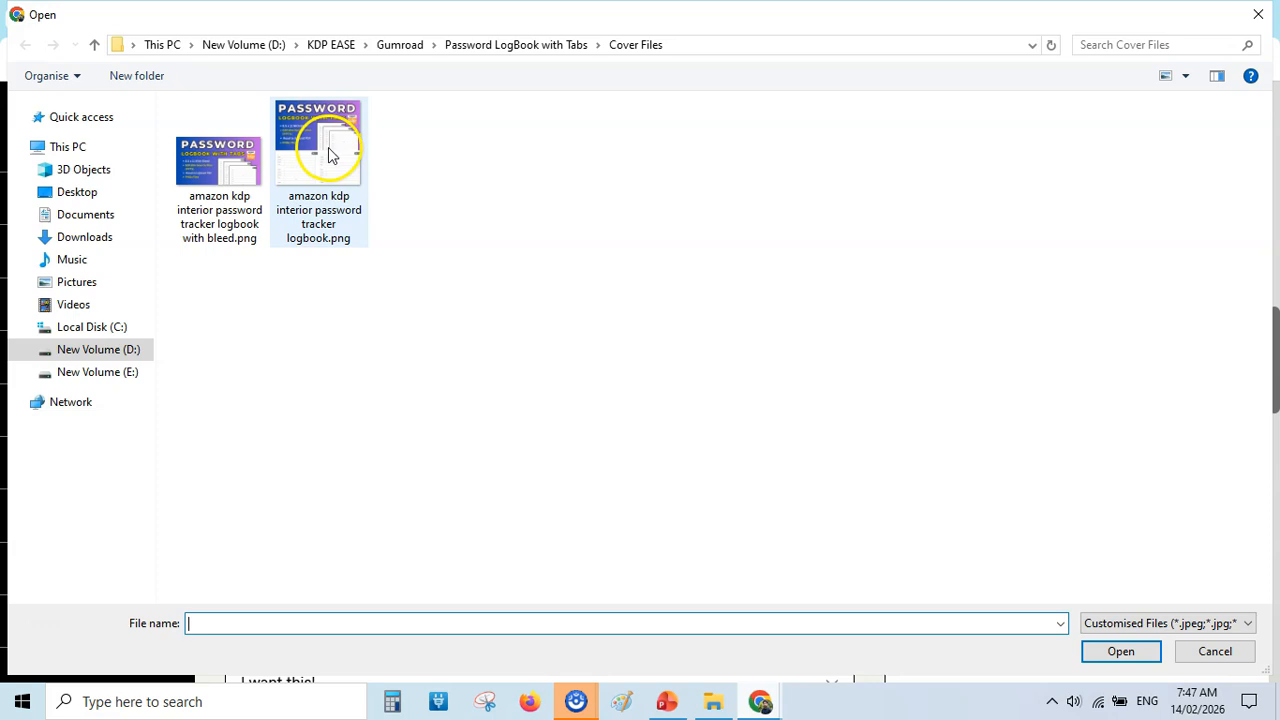
Keep "I want this!" as the call to action and copy the existing product's summary into the new product's Summary field.
{"action": "left_click", "coordinate": [469, 182]}
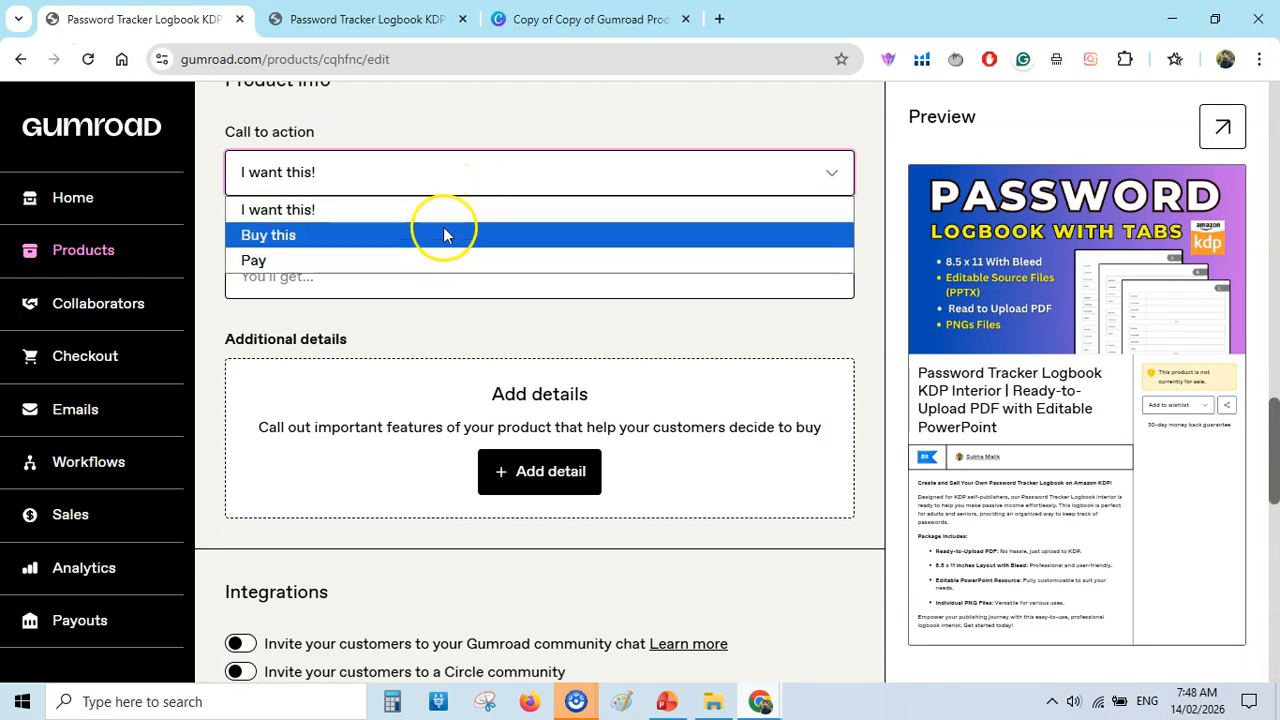
{"action": "left_click", "coordinate": [444, 208]}
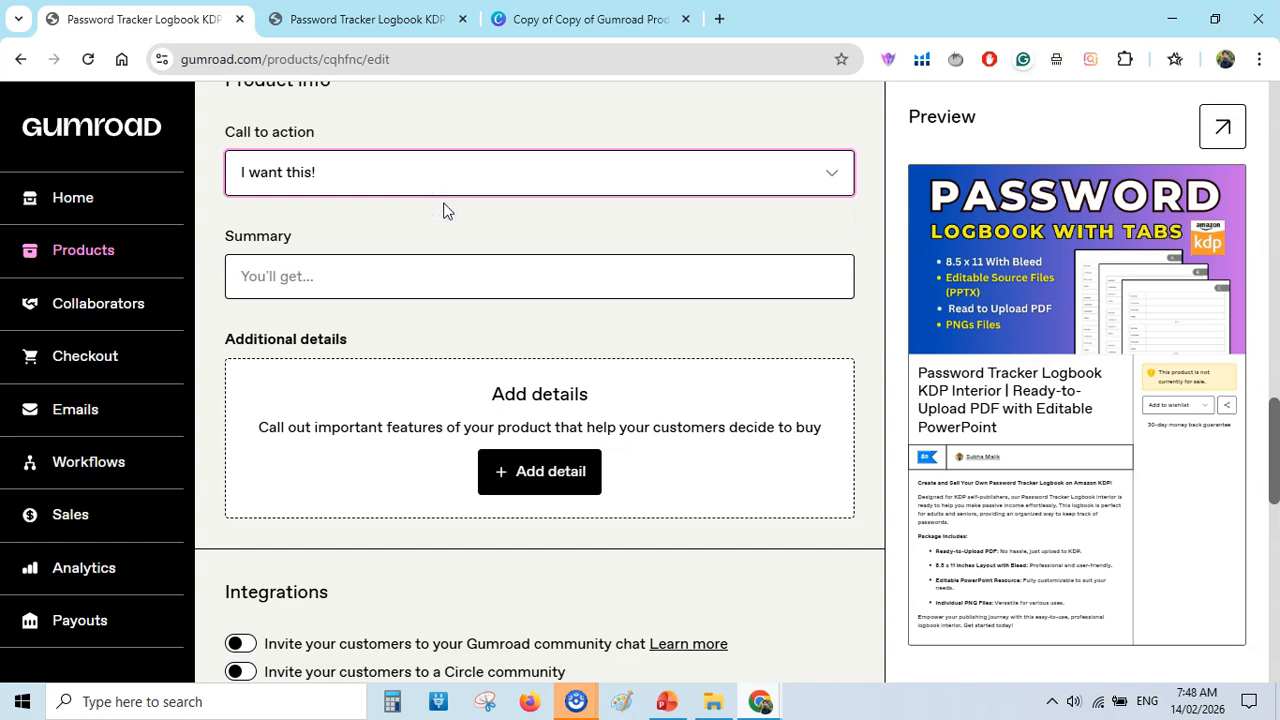
{"action": "left_click", "coordinate": [384, 20]}
{"action": "left_click_drag", "start_coordinate": [1274, 212], "coordinate": [1276, 392]}
{"action": "triple_click", "coordinate": [607, 366]}
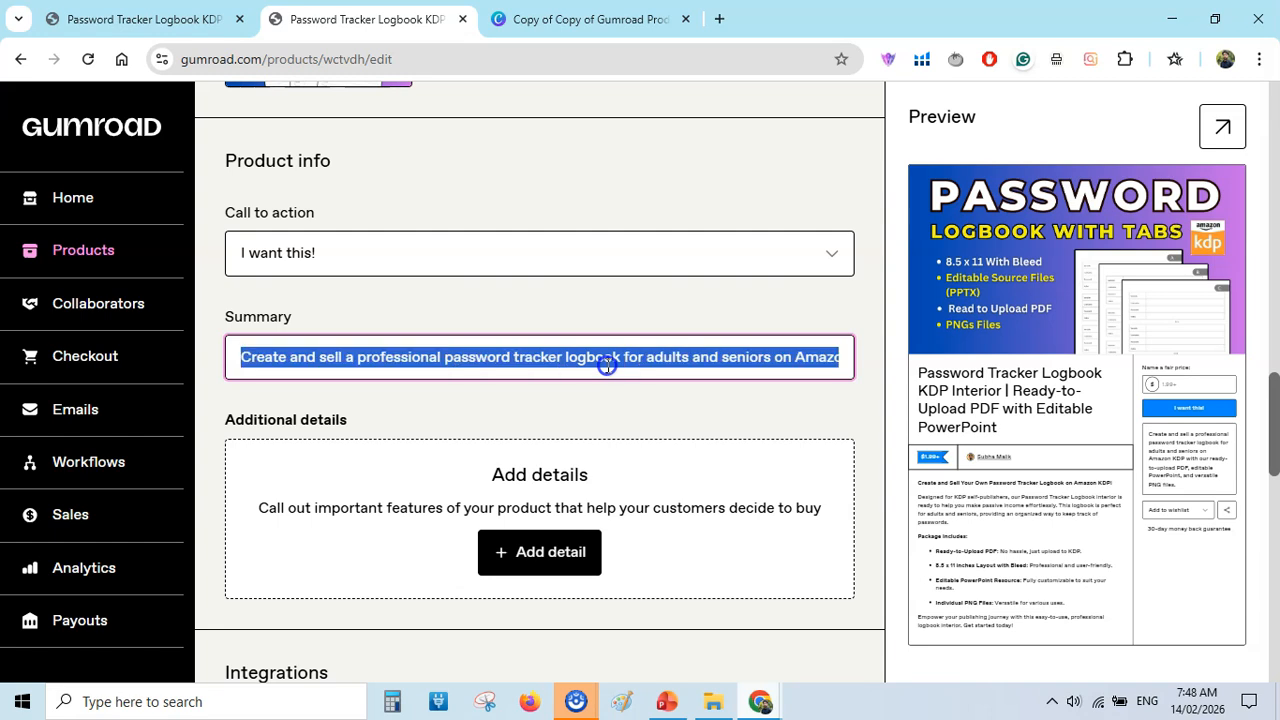
{"action": "right_click", "coordinate": [607, 366]}
{"action": "left_click", "coordinate": [675, 251]}
{"action": "key", "text": "ctrl+shift+Tab"}
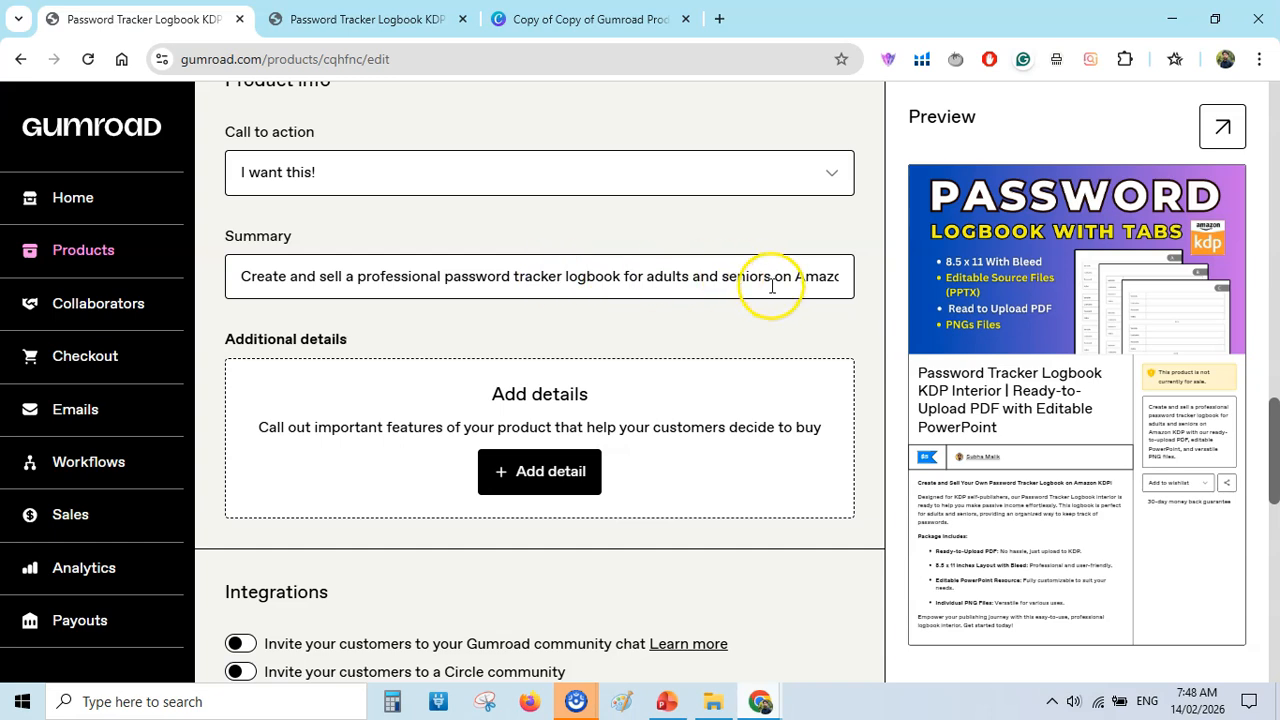
Review the additional details and integrations, and try the pay-what-they-want and installment pricing options, turning each off again.
{"action": "scroll", "coordinate": [772, 287], "scroll_direction": "down", "scroll_amount": 2}
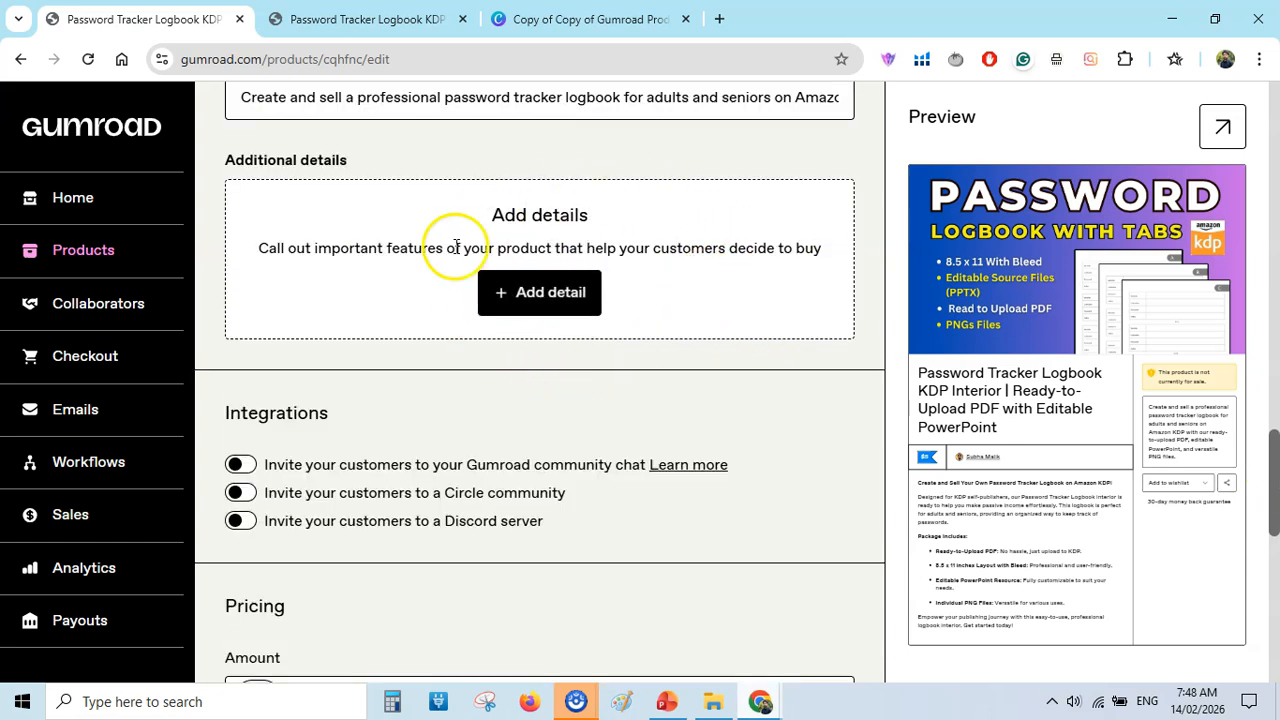
{"action": "left_click_drag", "start_coordinate": [1269, 471], "coordinate": [1275, 523]}
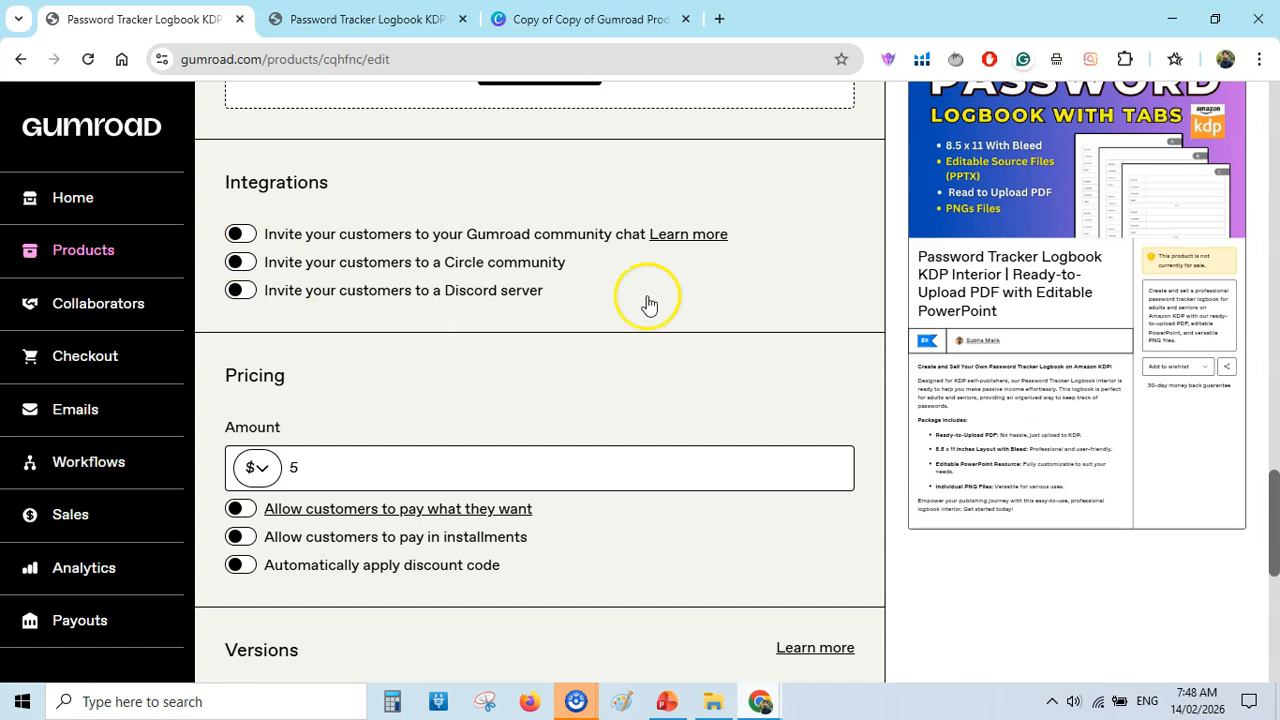
{"action": "left_click_drag", "start_coordinate": [1272, 508], "coordinate": [1275, 558]}
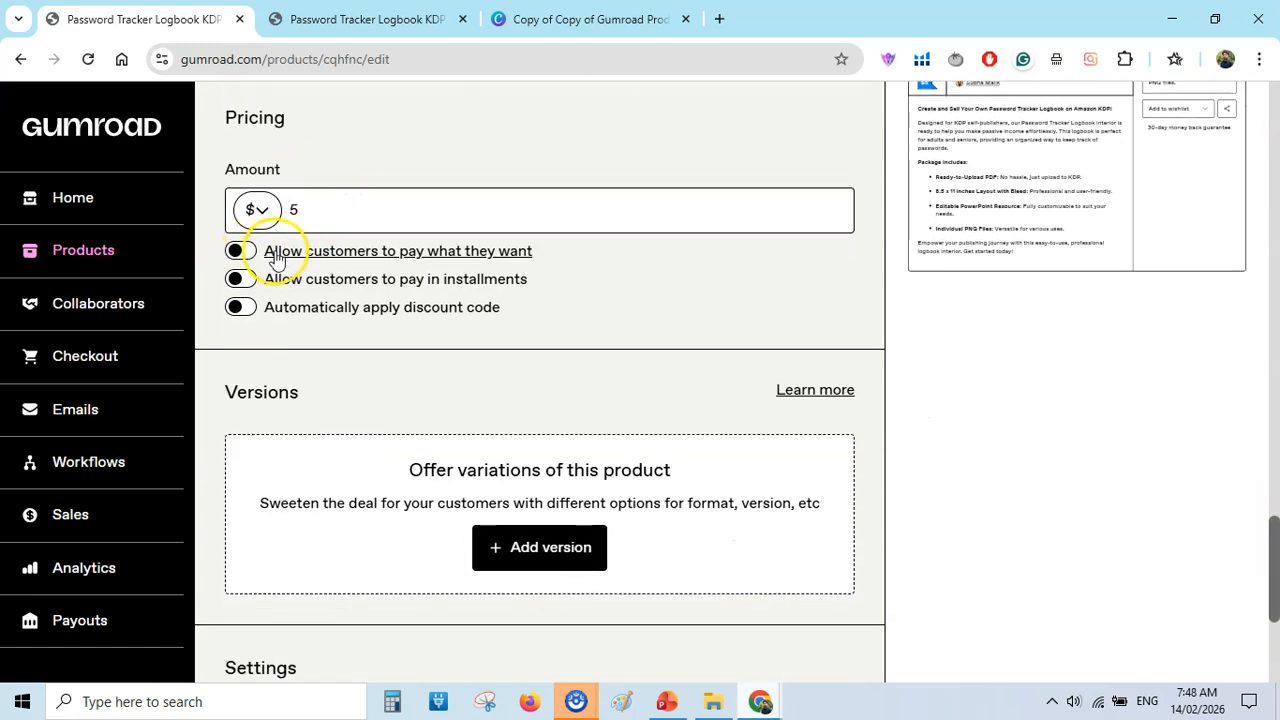
{"action": "left_click", "coordinate": [242, 253]}
{"action": "left_click", "coordinate": [243, 253]}
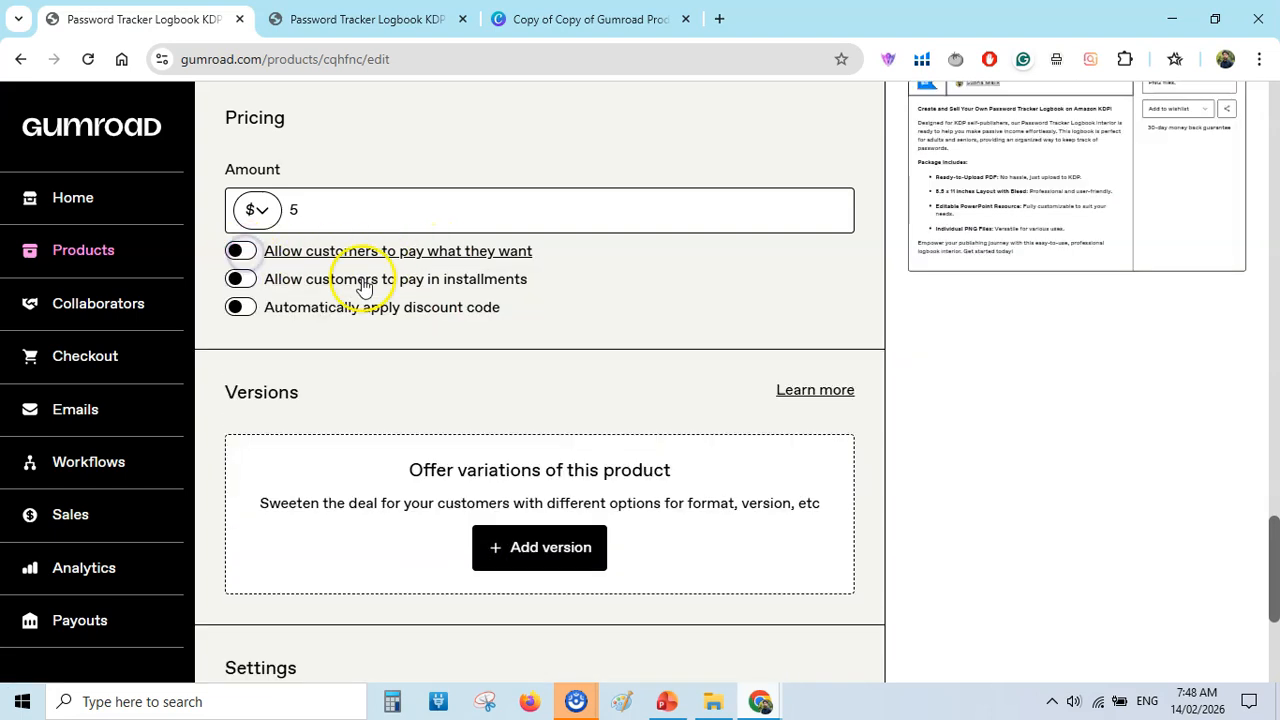
{"action": "left_click", "coordinate": [245, 280]}
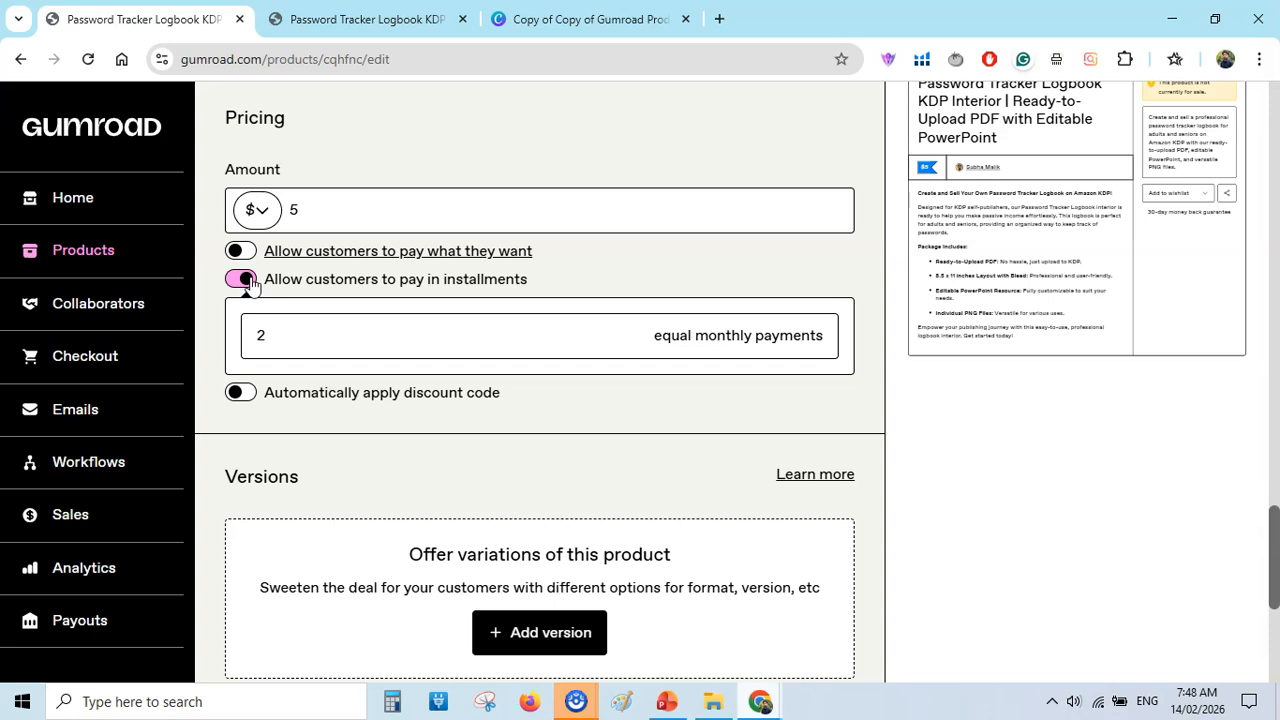
{"action": "left_click", "coordinate": [241, 280]}
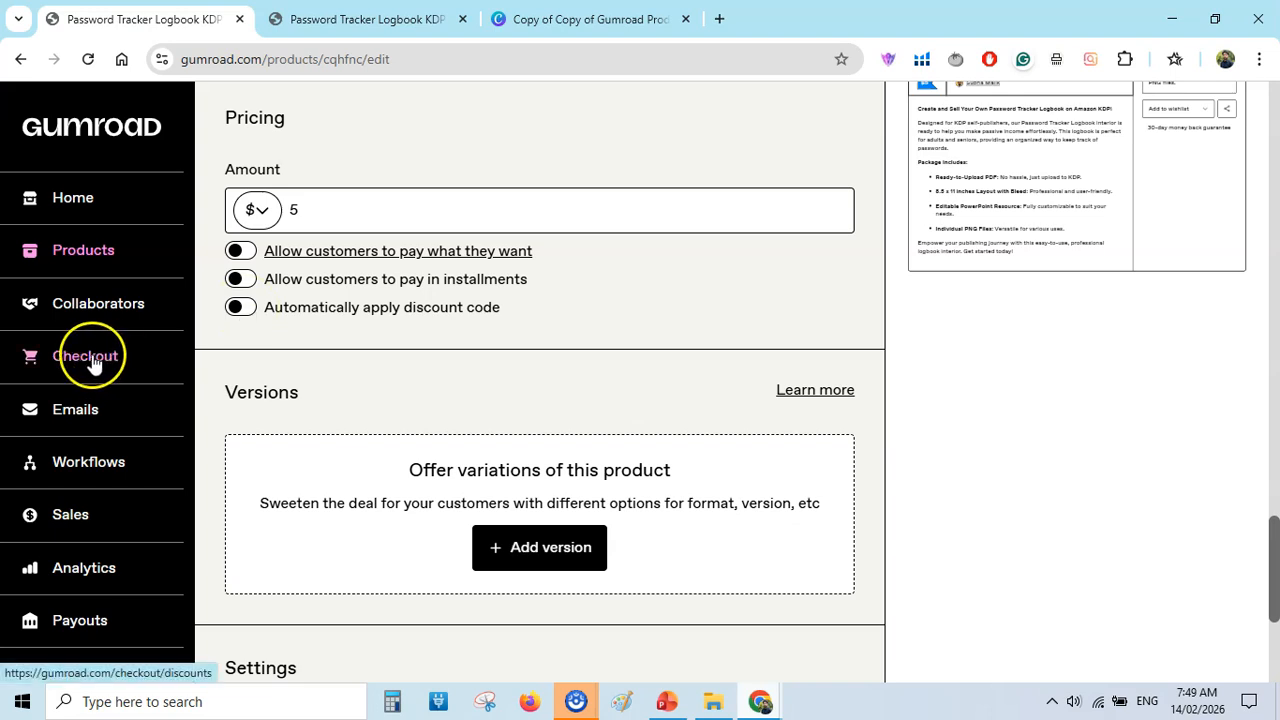
Allow customers to pay what they want for the product and review the suggested amount and version options.
{"action": "left_click", "coordinate": [240, 251]}
{"action": "left_click", "coordinate": [641, 334]}
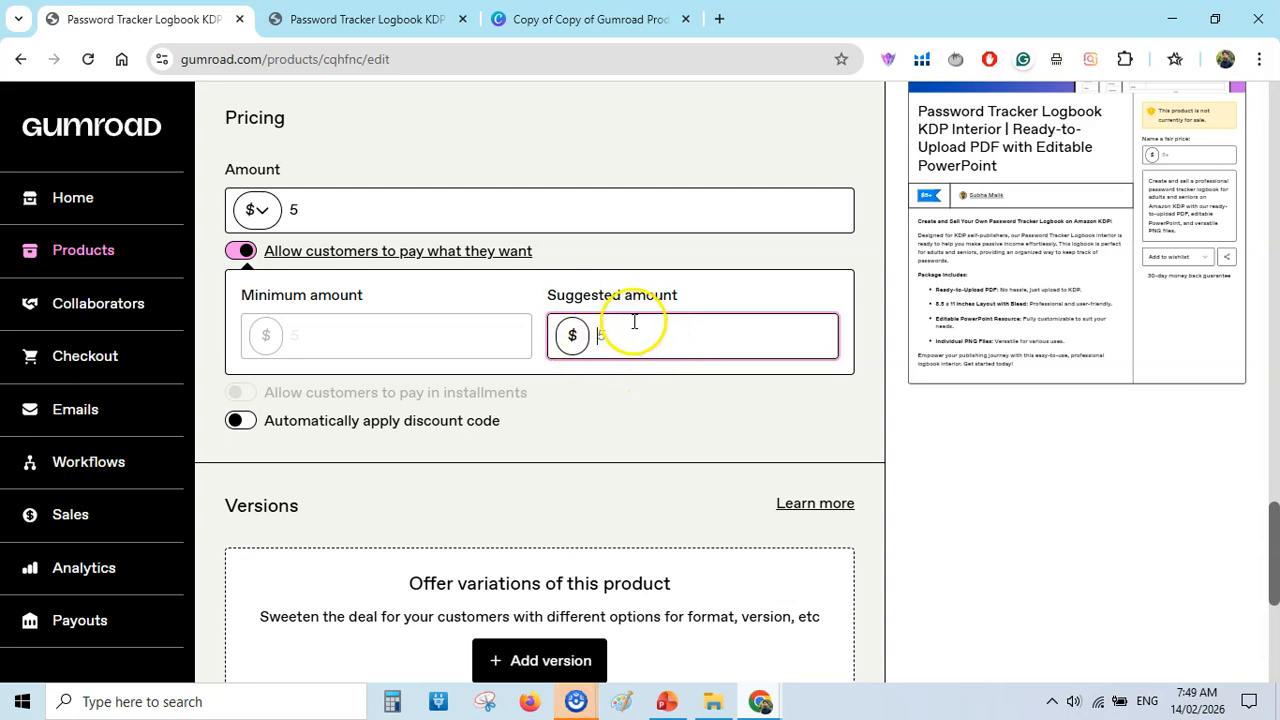
{"action": "scroll", "coordinate": [634, 322], "scroll_direction": "down", "scroll_amount": 5}
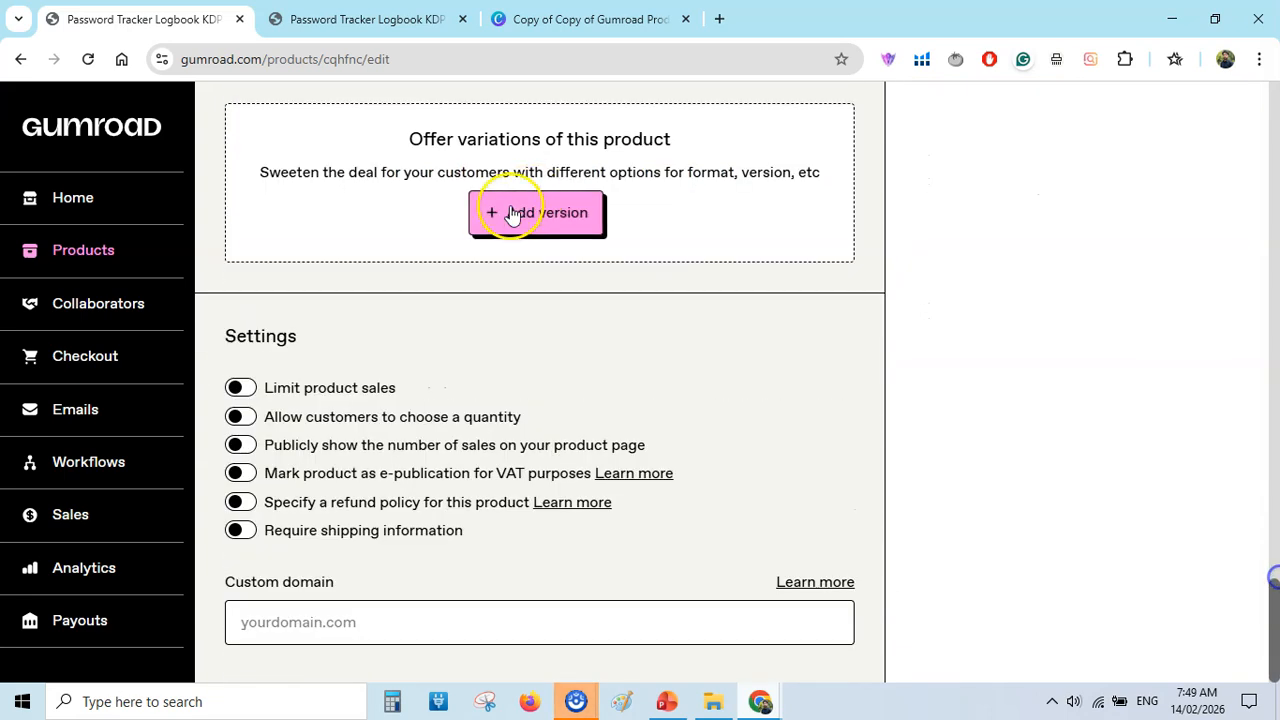
{"action": "left_click_drag", "start_coordinate": [1275, 605], "coordinate": [1276, 444]}
Try limiting product sales to a maximum of 50 purchases, and turn the limit off again.
{"action": "scroll", "coordinate": [287, 342], "scroll_direction": "down", "scroll_amount": 8}
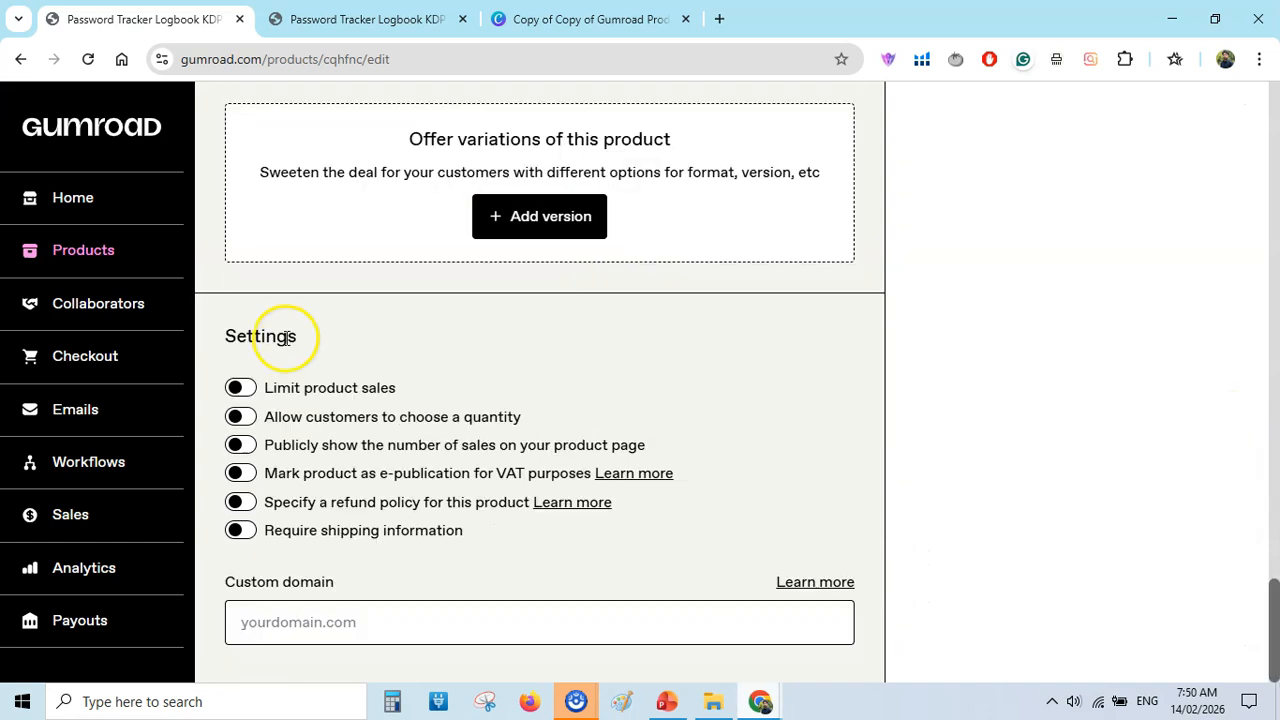
{"action": "left_click", "coordinate": [241, 389]}
{"action": "left_click", "coordinate": [323, 476]}
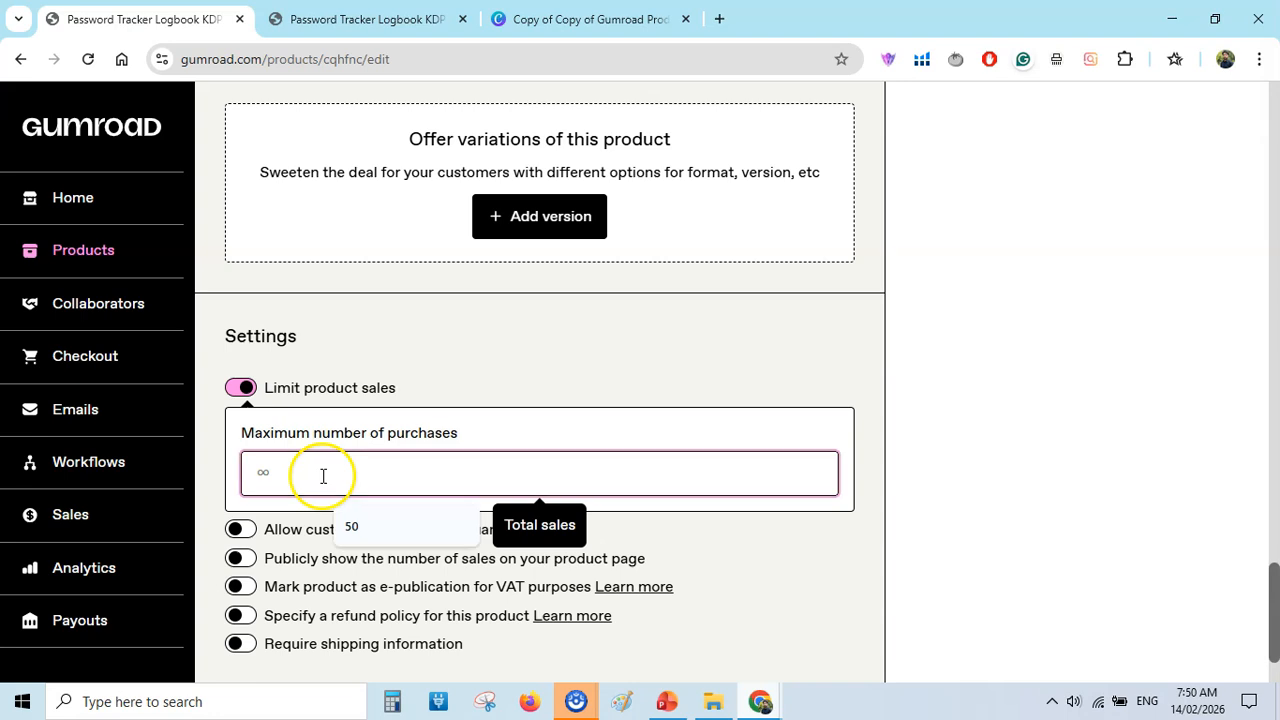
{"action": "left_click", "coordinate": [355, 527]}
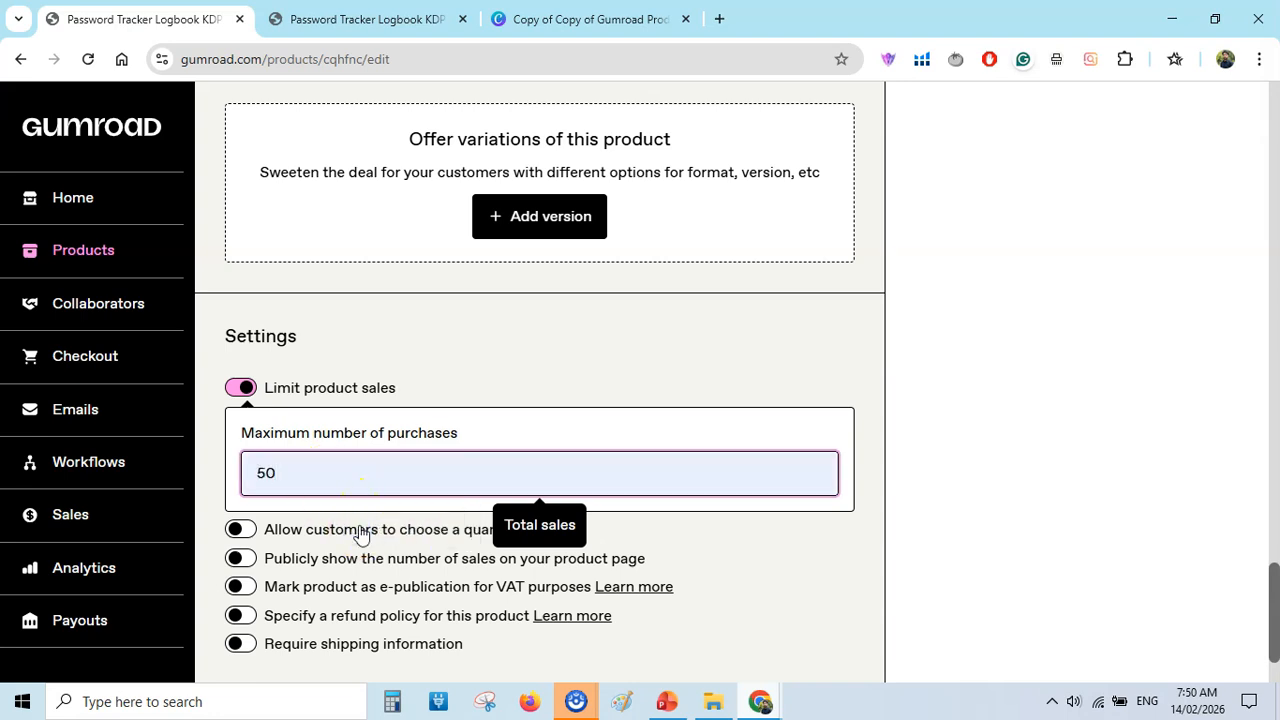
{"action": "left_click", "coordinate": [542, 338]}
{"action": "left_click", "coordinate": [240, 388]}
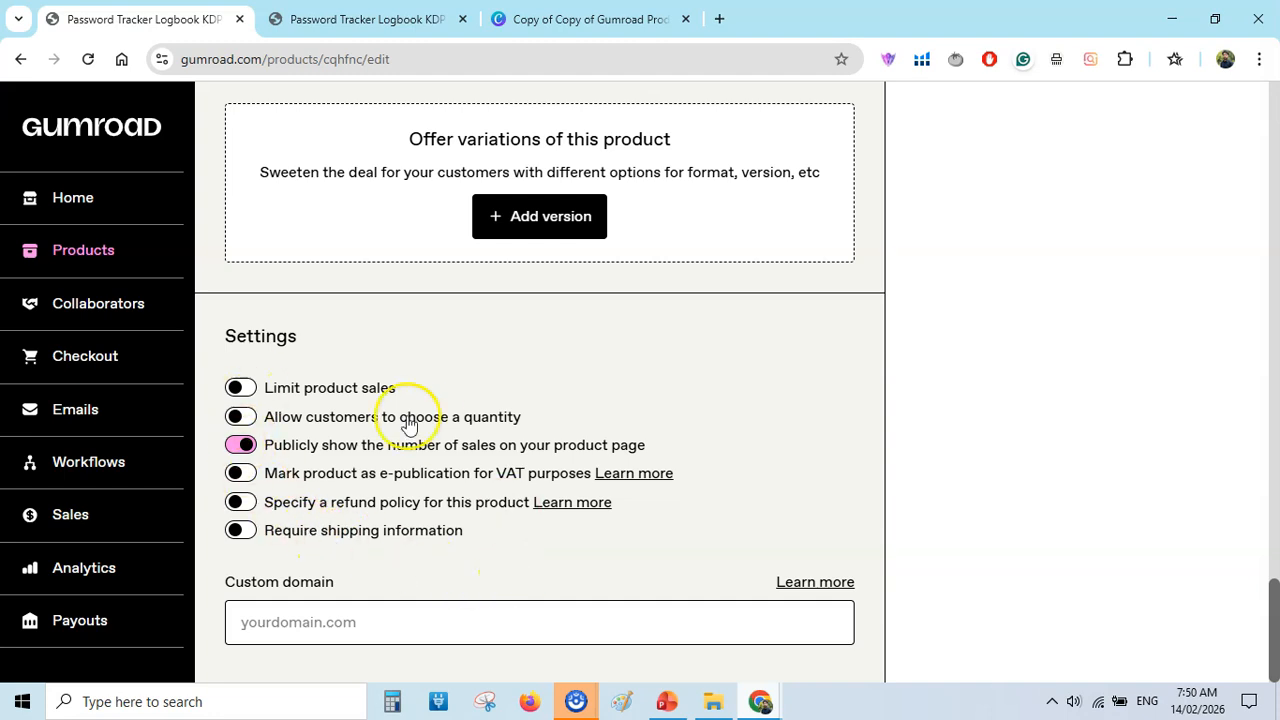
Specify a refund policy of "No refunds allowed" for this product and save the product details to continue to its content.
{"action": "left_click", "coordinate": [240, 501]}
{"action": "scroll", "coordinate": [450, 450], "scroll_direction": "down", "scroll_amount": 3}
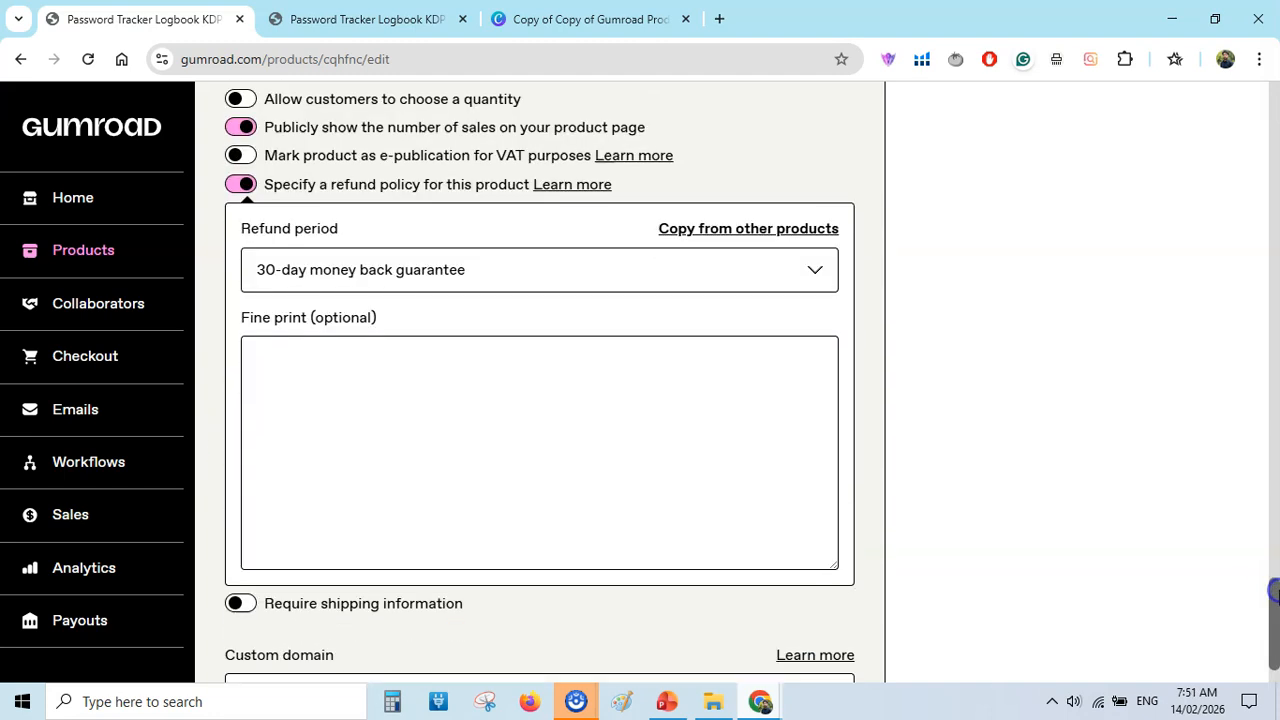
{"action": "left_click", "coordinate": [556, 282]}
{"action": "left_click", "coordinate": [489, 309]}
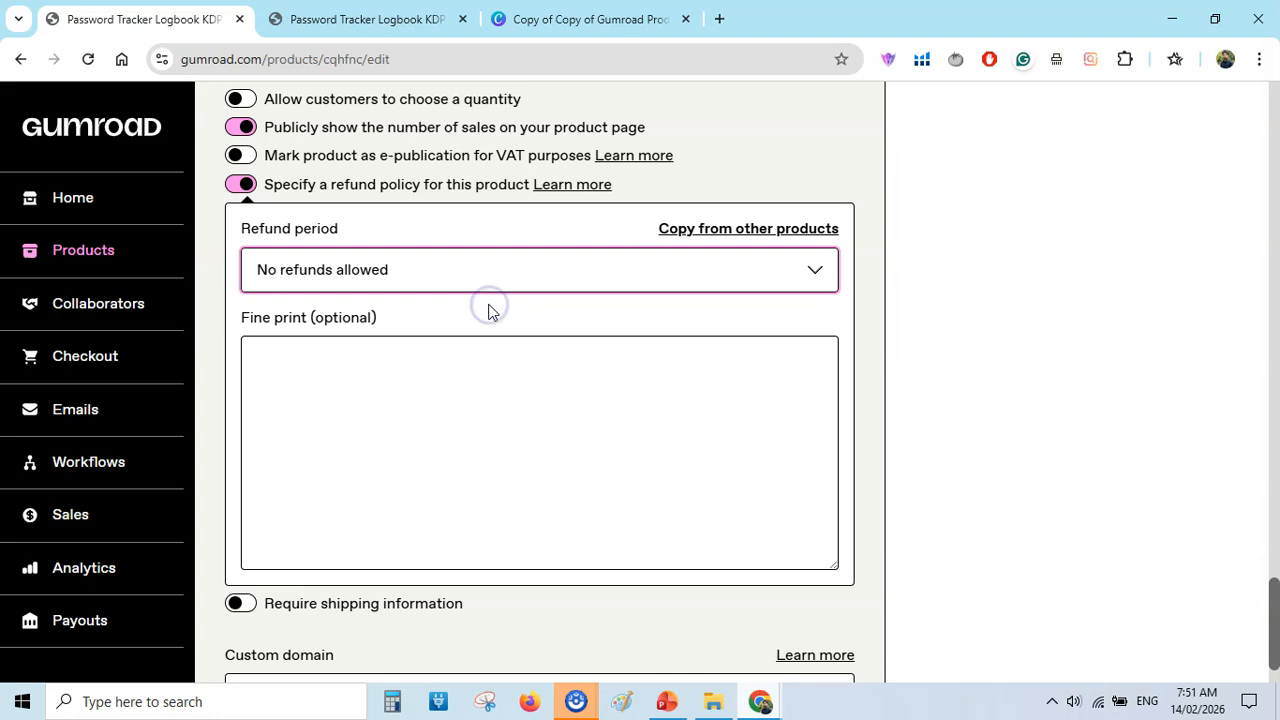
{"action": "left_click", "coordinate": [799, 153]}
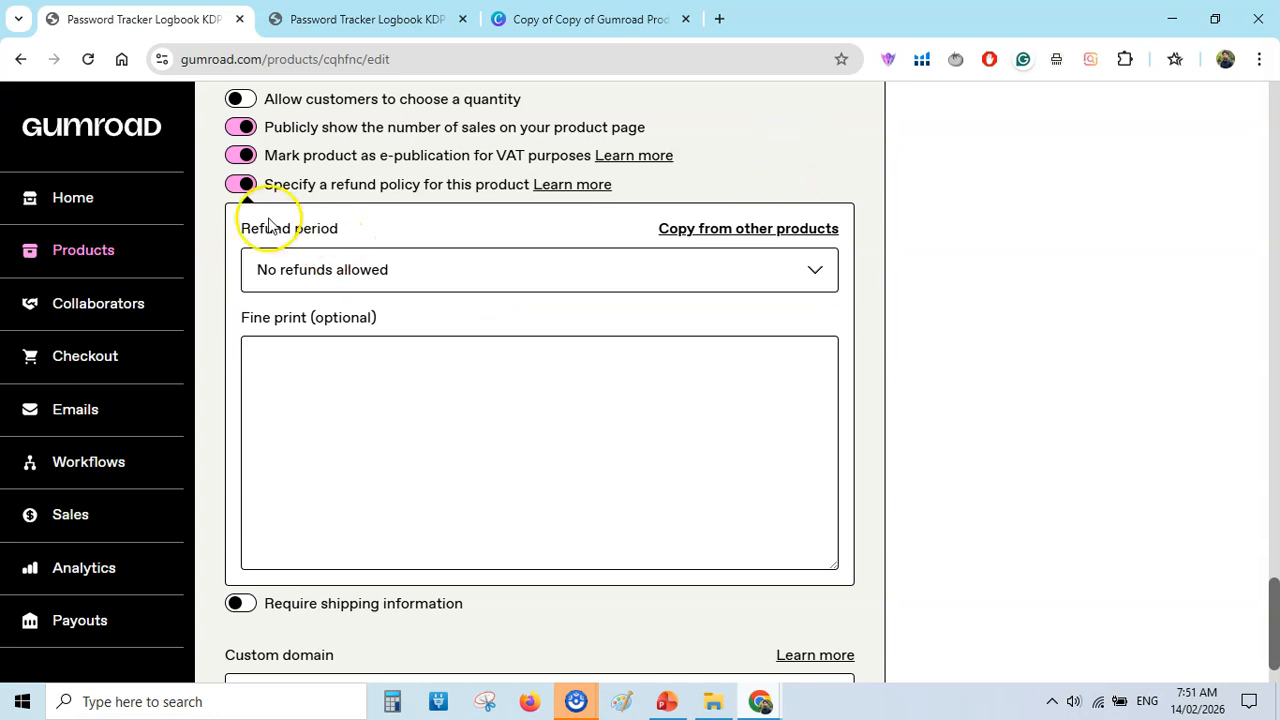
{"action": "left_click", "coordinate": [355, 397]}
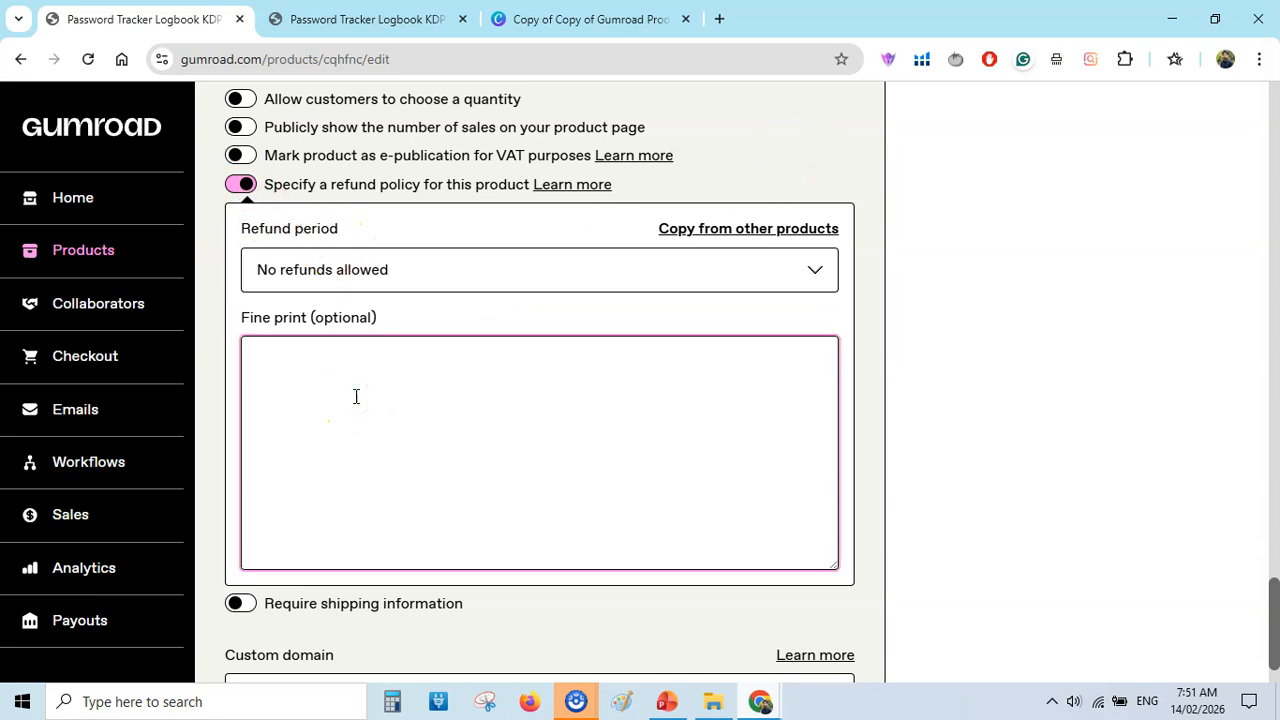
{"action": "left_click_drag", "start_coordinate": [1273, 620], "coordinate": [1272, 127]}
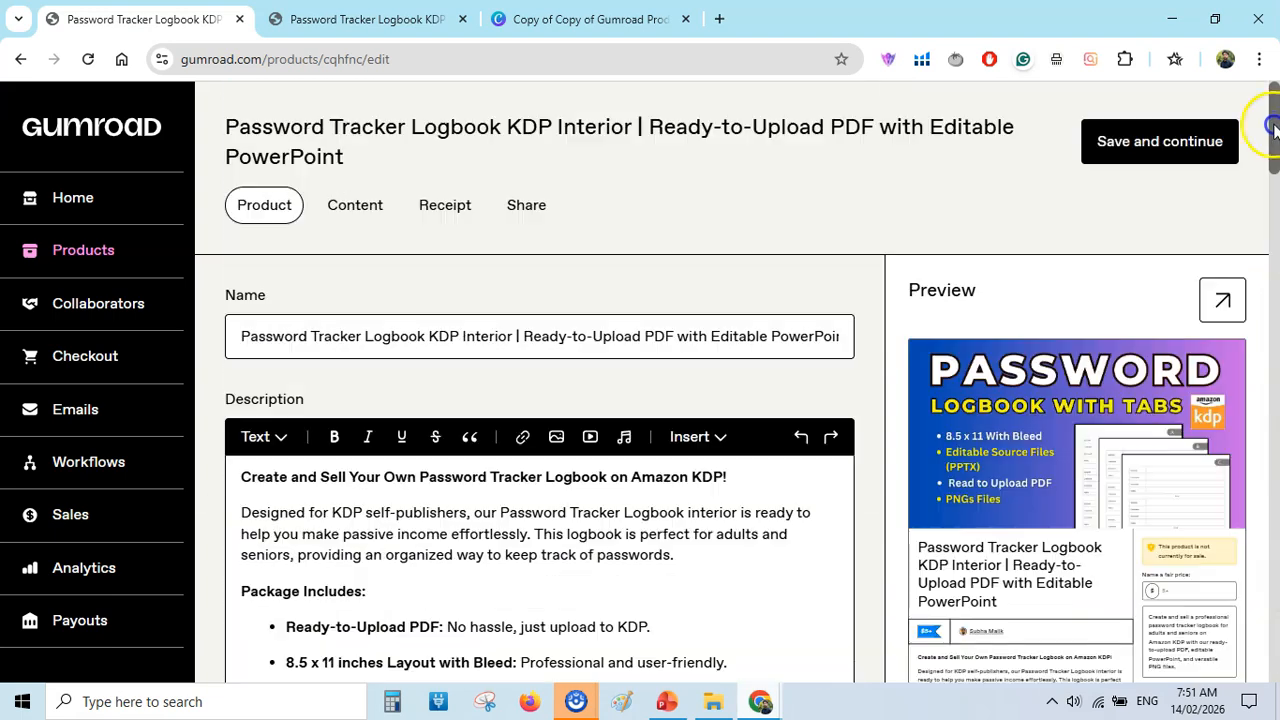
{"action": "left_click", "coordinate": [1158, 145]}
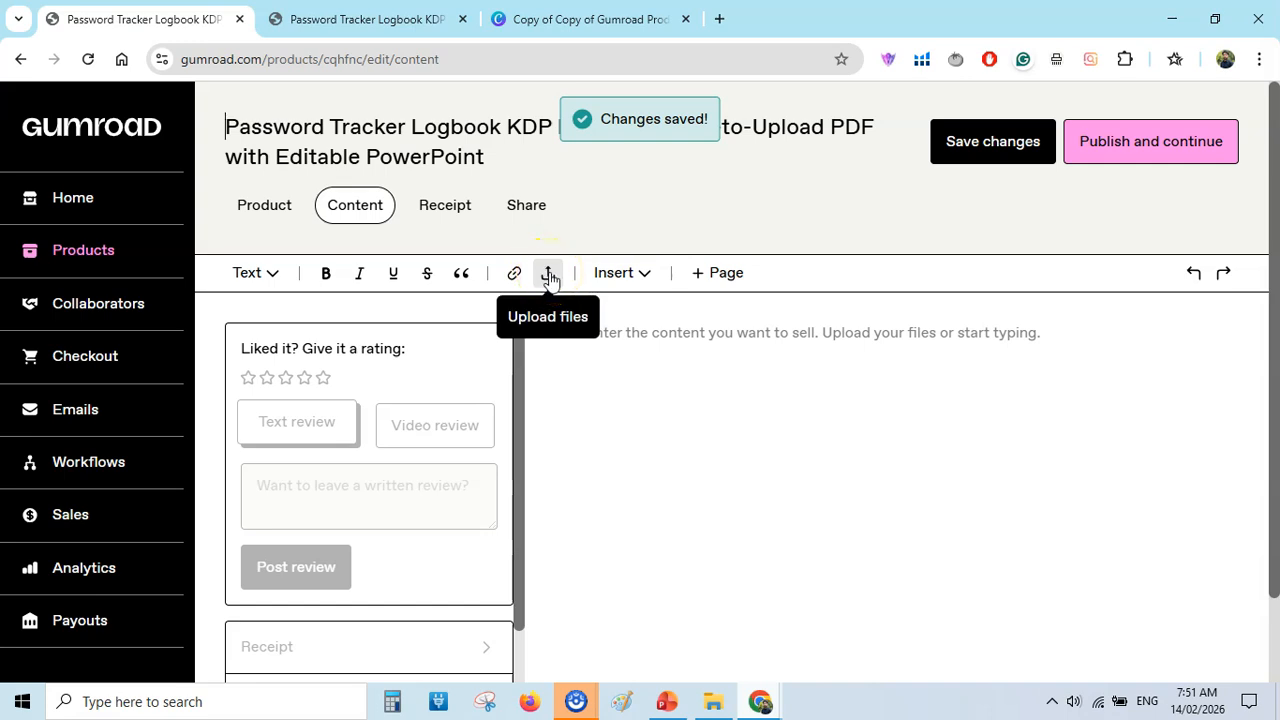
Upload Password Log Book With Tabs (with bleed).pdf from the computer to the product content.
{"action": "left_click", "coordinate": [548, 275]}
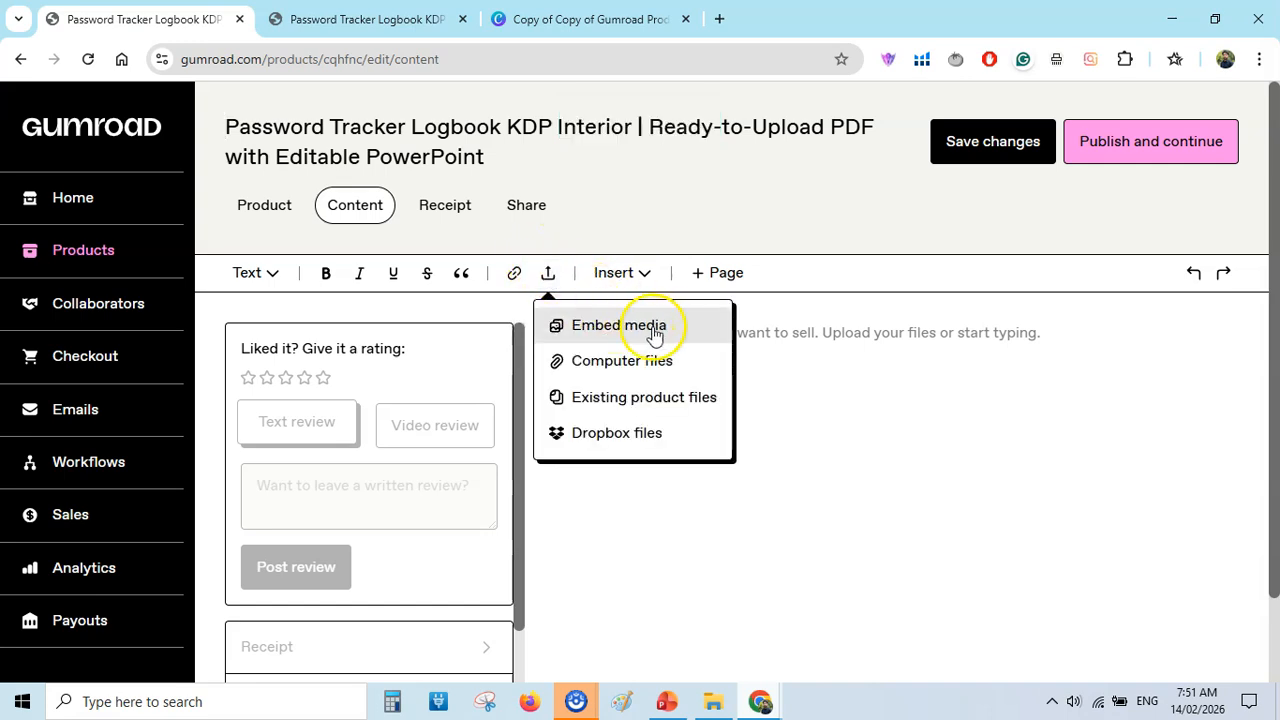
{"action": "left_click", "coordinate": [658, 367]}
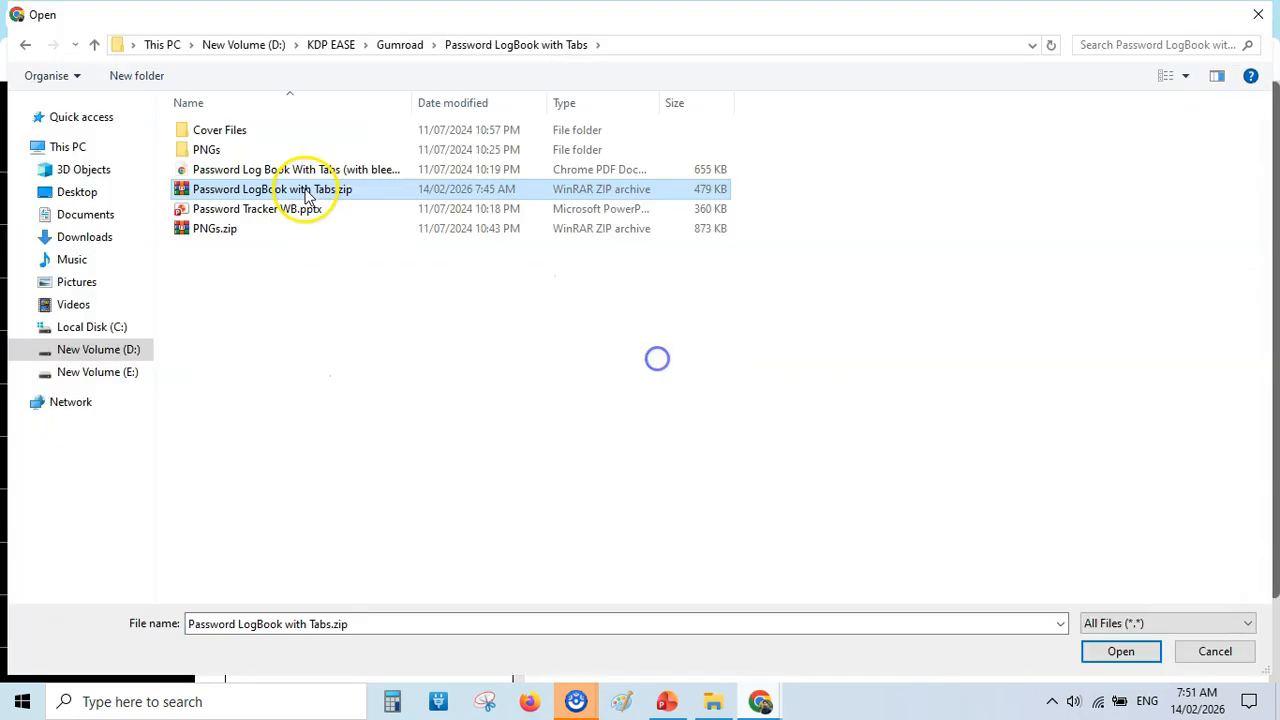
{"action": "left_click", "coordinate": [375, 170]}
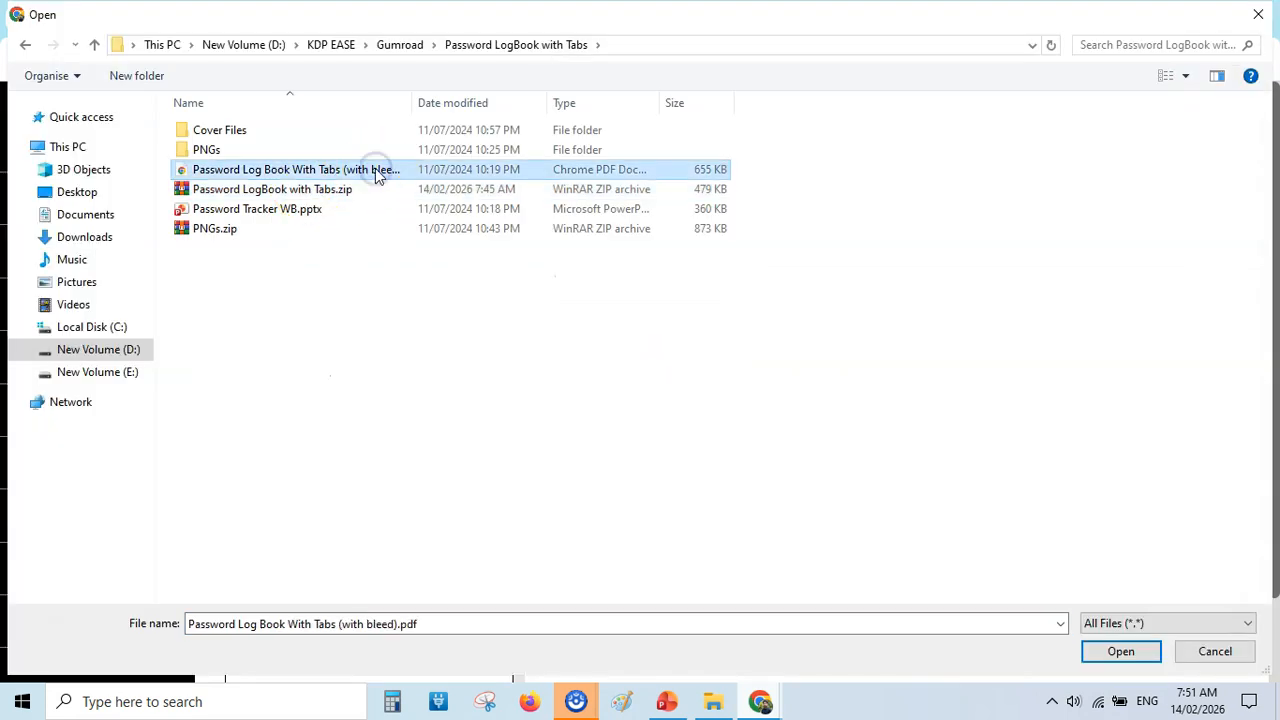
{"action": "left_click", "coordinate": [296, 216]}
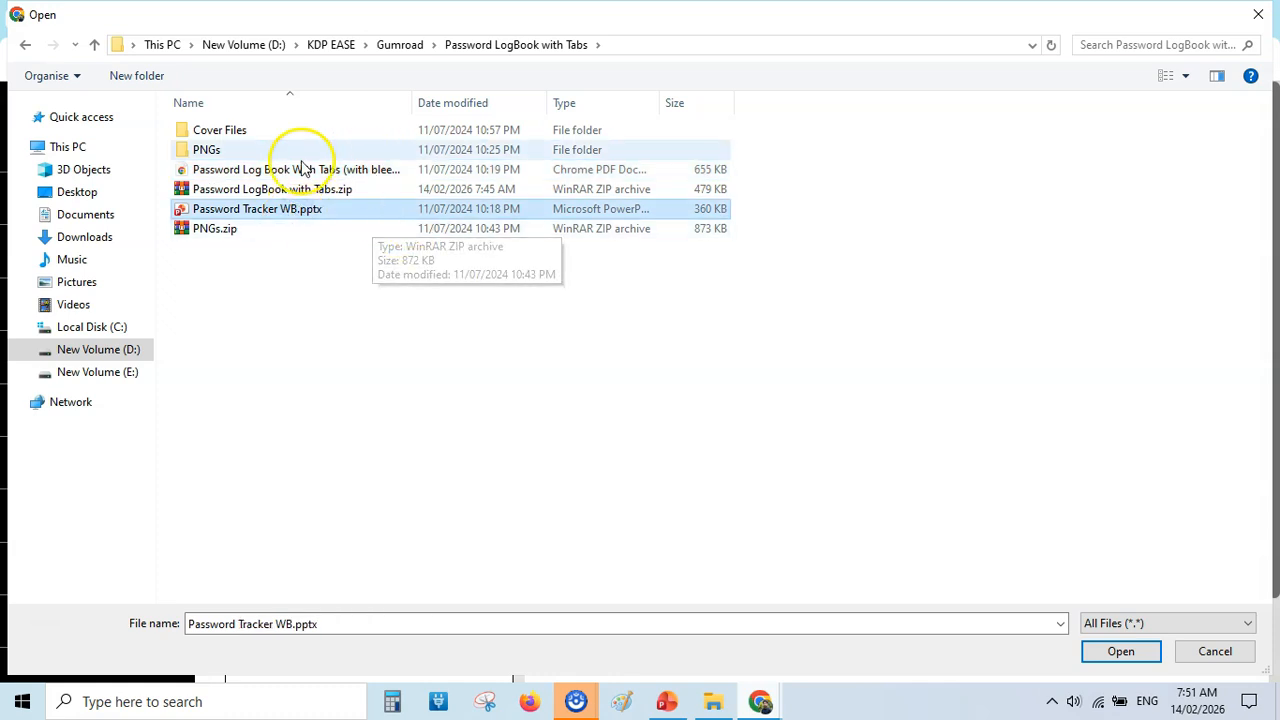
{"action": "left_click", "coordinate": [281, 190]}
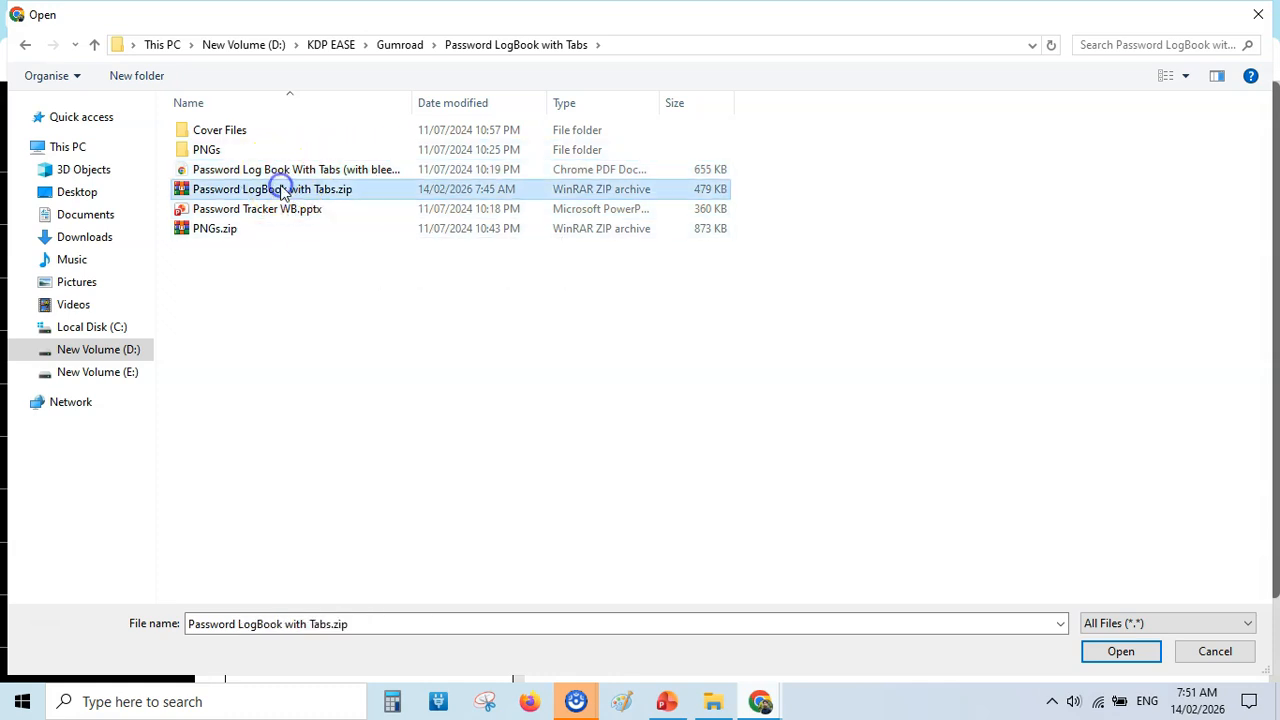
{"action": "left_click", "coordinate": [371, 171]}
{"action": "double_click", "coordinate": [371, 171]}
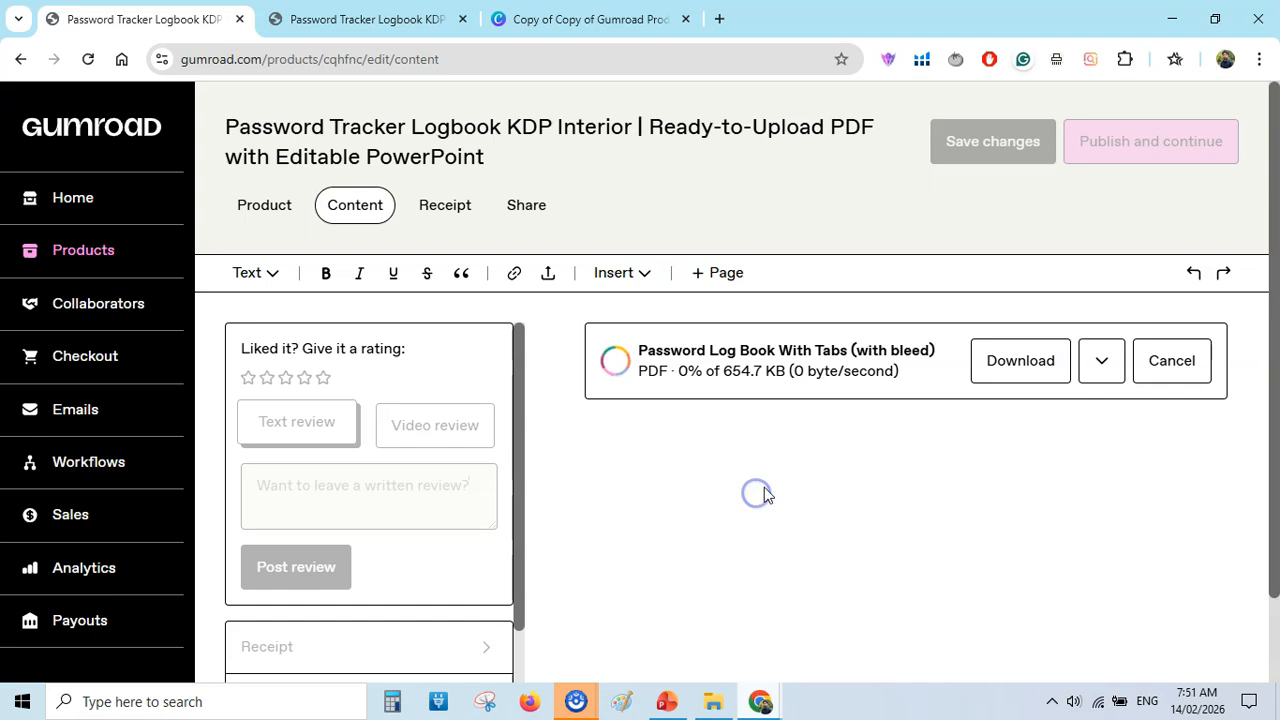
Upload Password Tracker WB.pptx from the computer to the product content.
{"action": "left_click", "coordinate": [548, 272]}
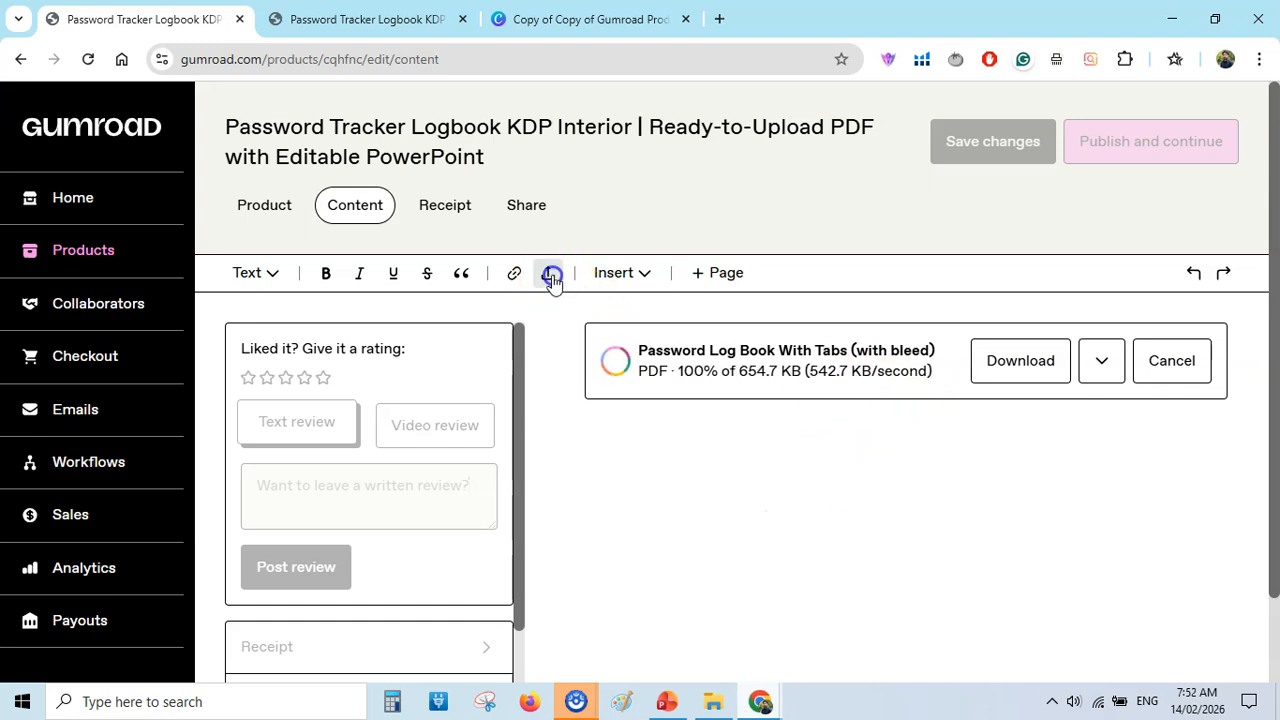
{"action": "left_click", "coordinate": [622, 361]}
{"action": "double_click", "coordinate": [300, 209]}
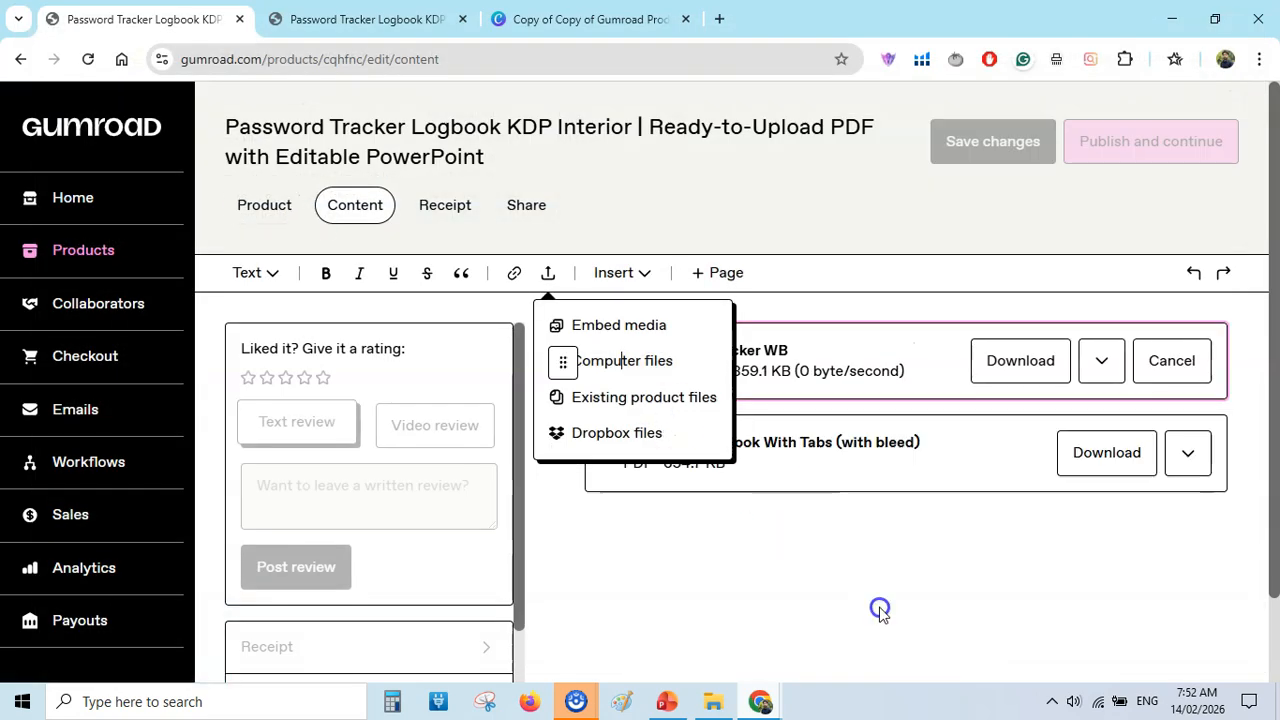
Examine the uploaded PDF's name, description, ISBN and buyer-information stamping options, and return to the content area below the files.
{"action": "scroll", "coordinate": [1100, 350], "scroll_direction": "down", "scroll_amount": 1}
{"action": "left_click", "coordinate": [1188, 262]}
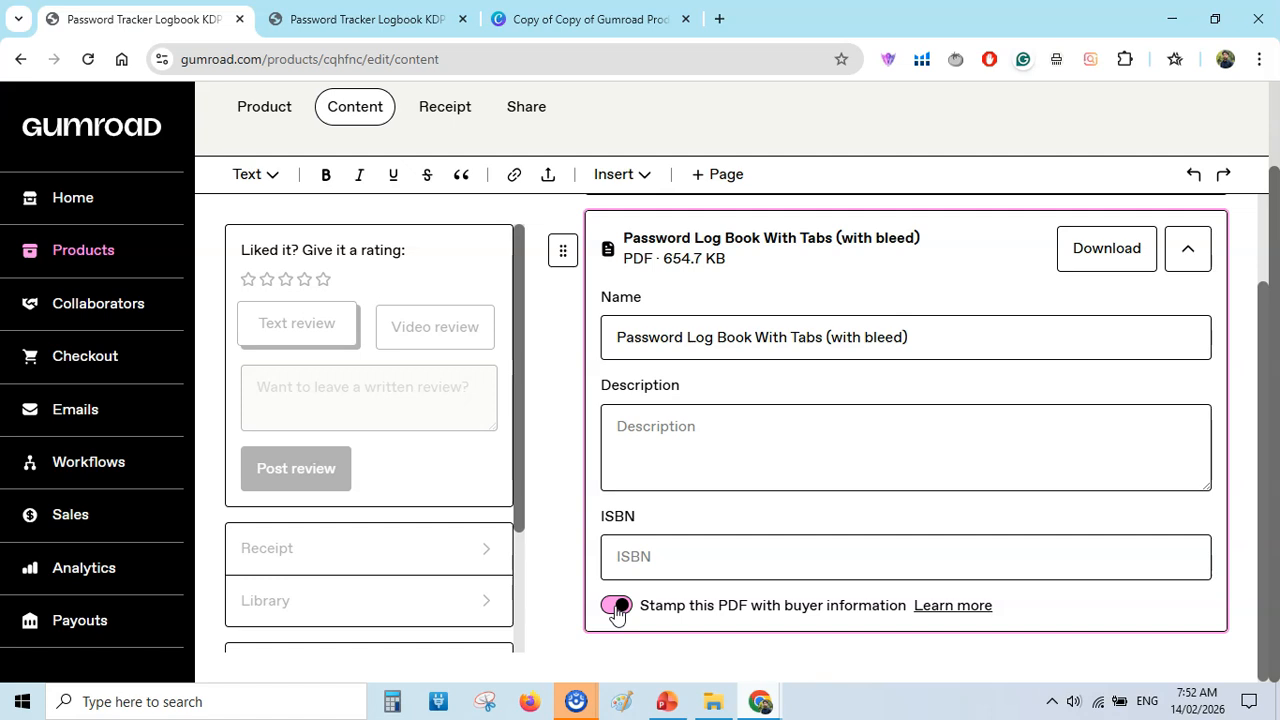
{"action": "left_click", "coordinate": [720, 176]}
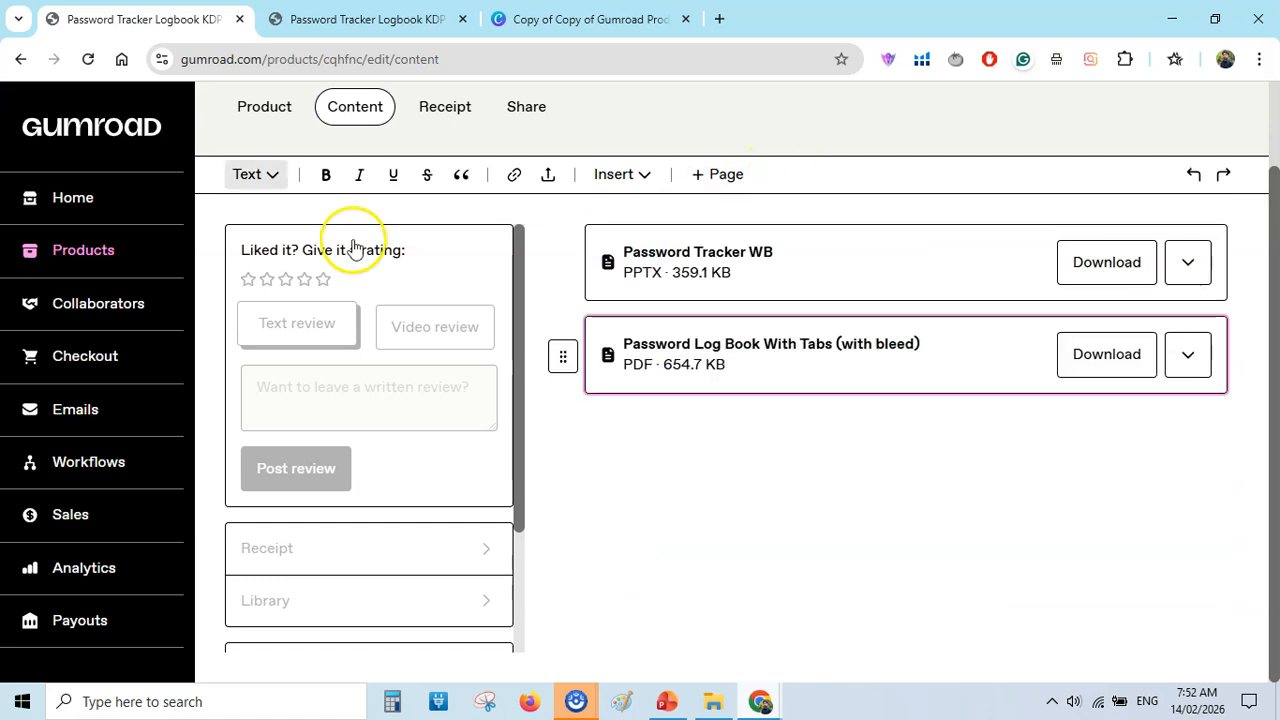
{"action": "left_click", "coordinate": [609, 420]}
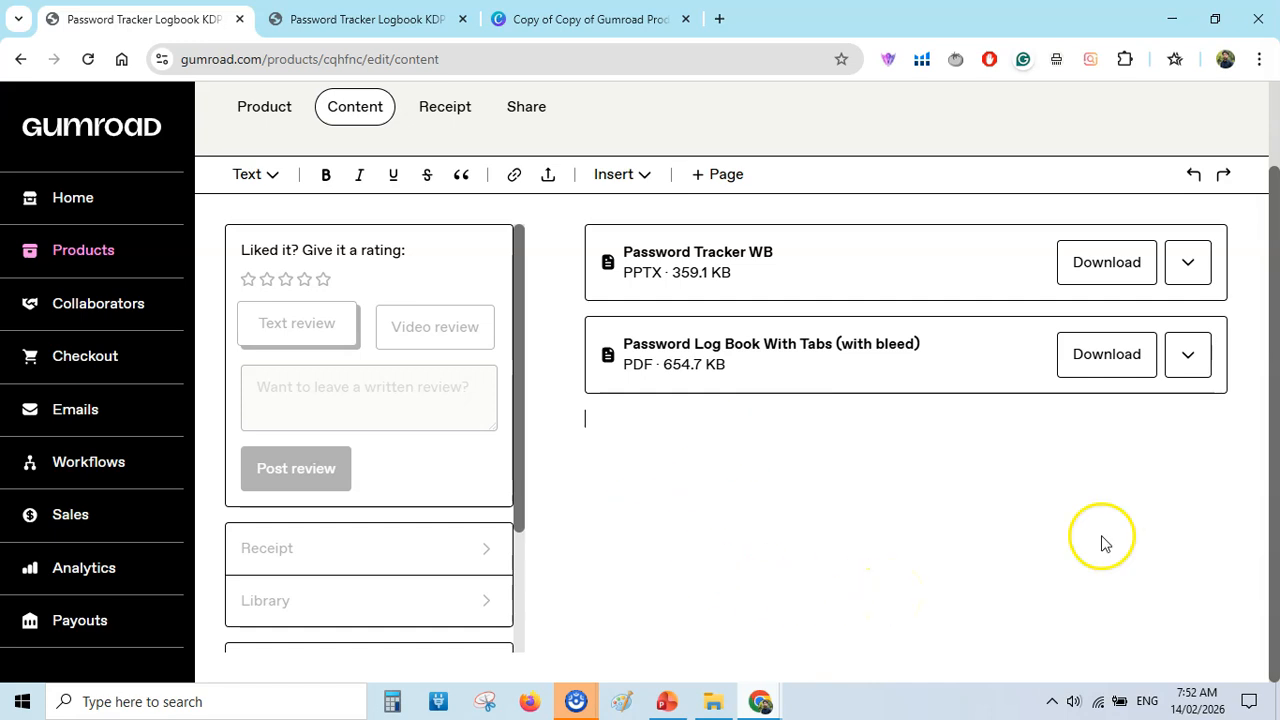
Check the receipt's button text and custom message fields, save the changes and publish the product.
{"action": "scroll", "coordinate": [1268, 320], "scroll_direction": "up", "scroll_amount": 1}
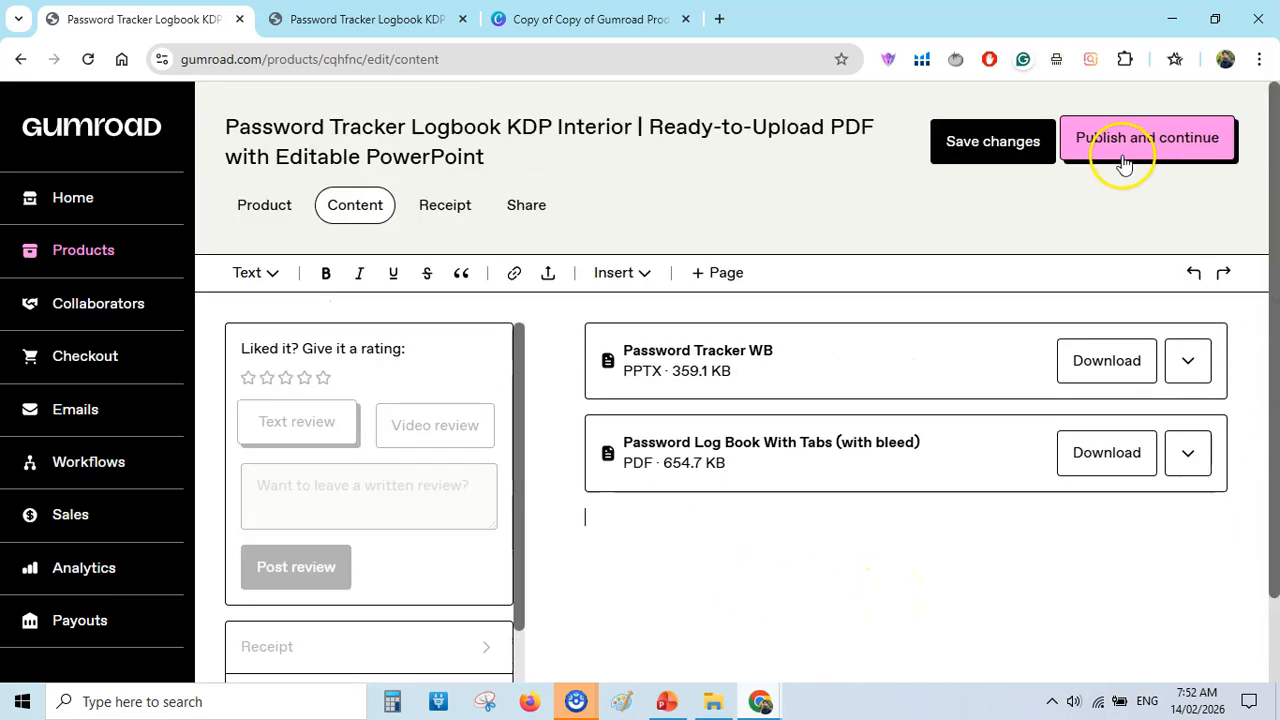
{"action": "left_click", "coordinate": [446, 206]}
{"action": "left_click", "coordinate": [309, 337]}
{"action": "left_click", "coordinate": [309, 469]}
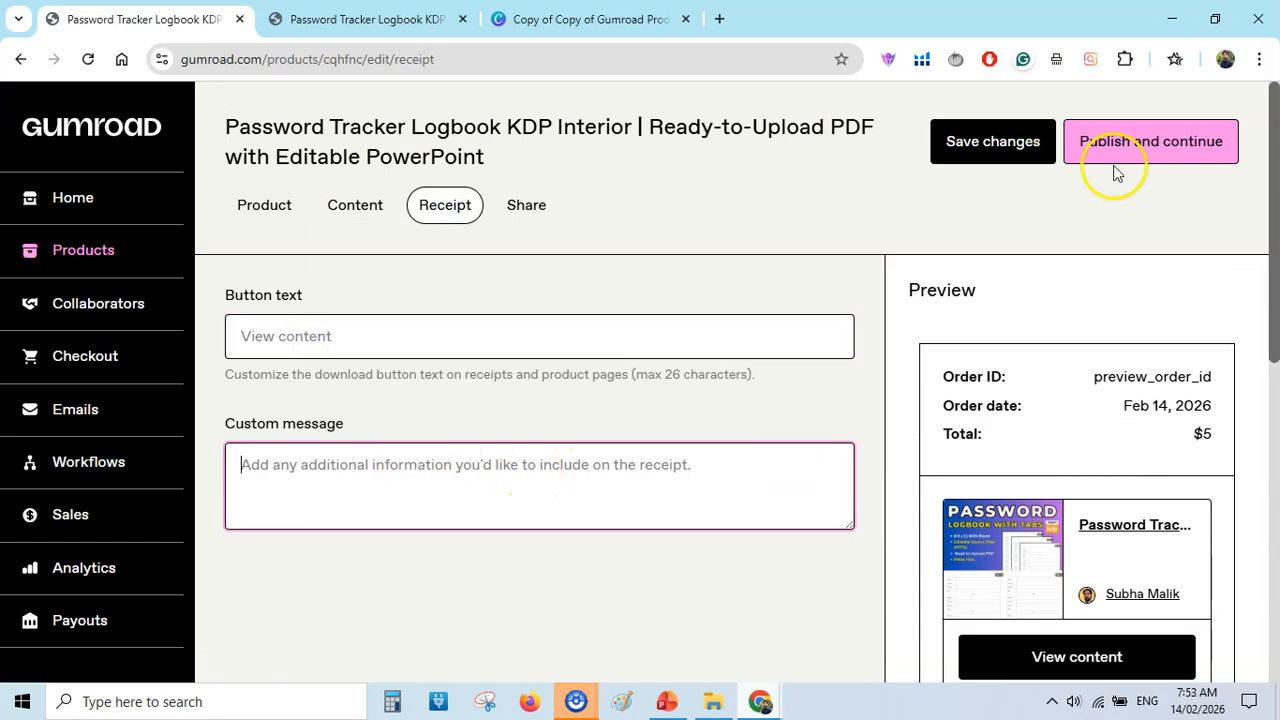
{"action": "left_click", "coordinate": [975, 148]}
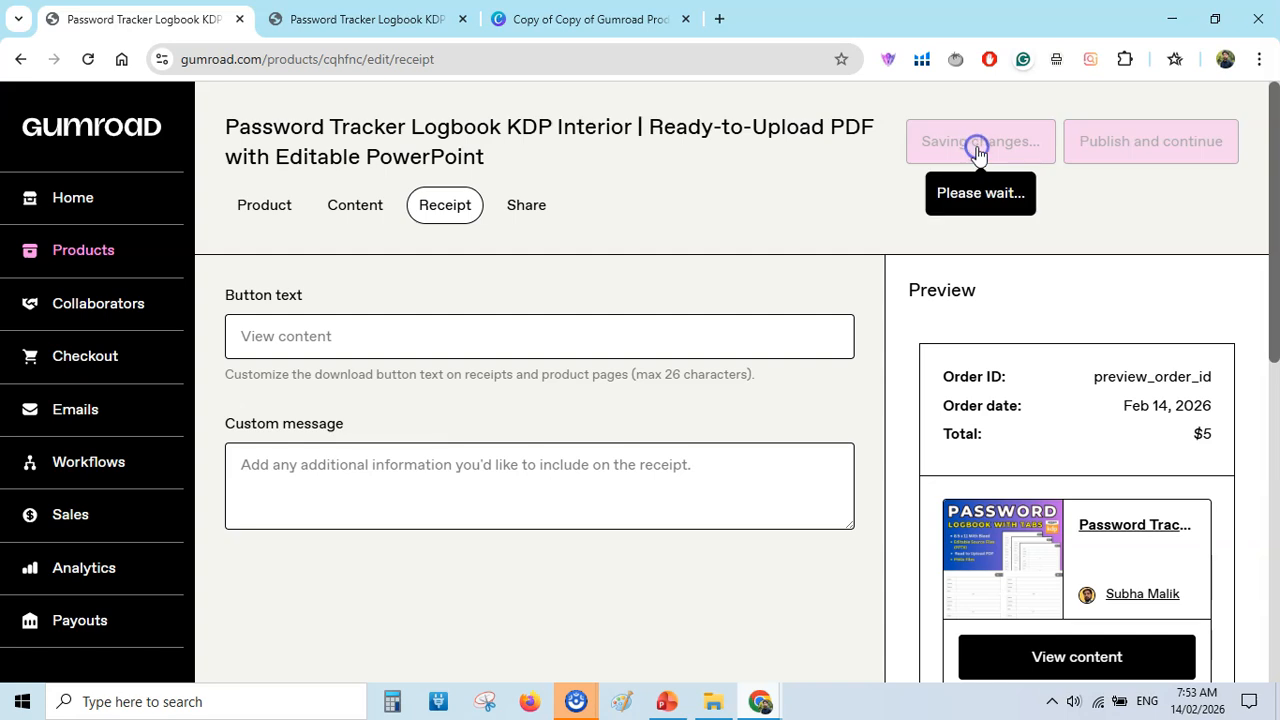
{"action": "left_click", "coordinate": [1147, 146]}
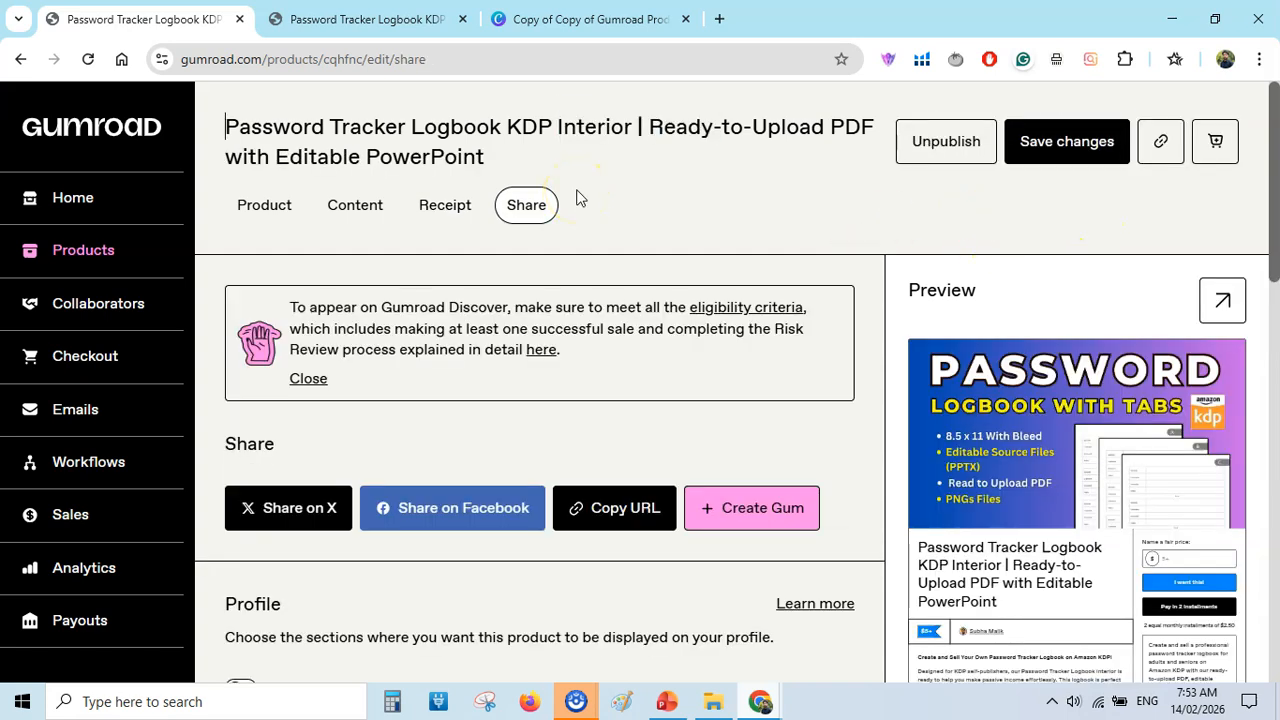
Open the published product page to check its cover, price field and description, and close it again.
{"action": "left_click", "coordinate": [1215, 300]}
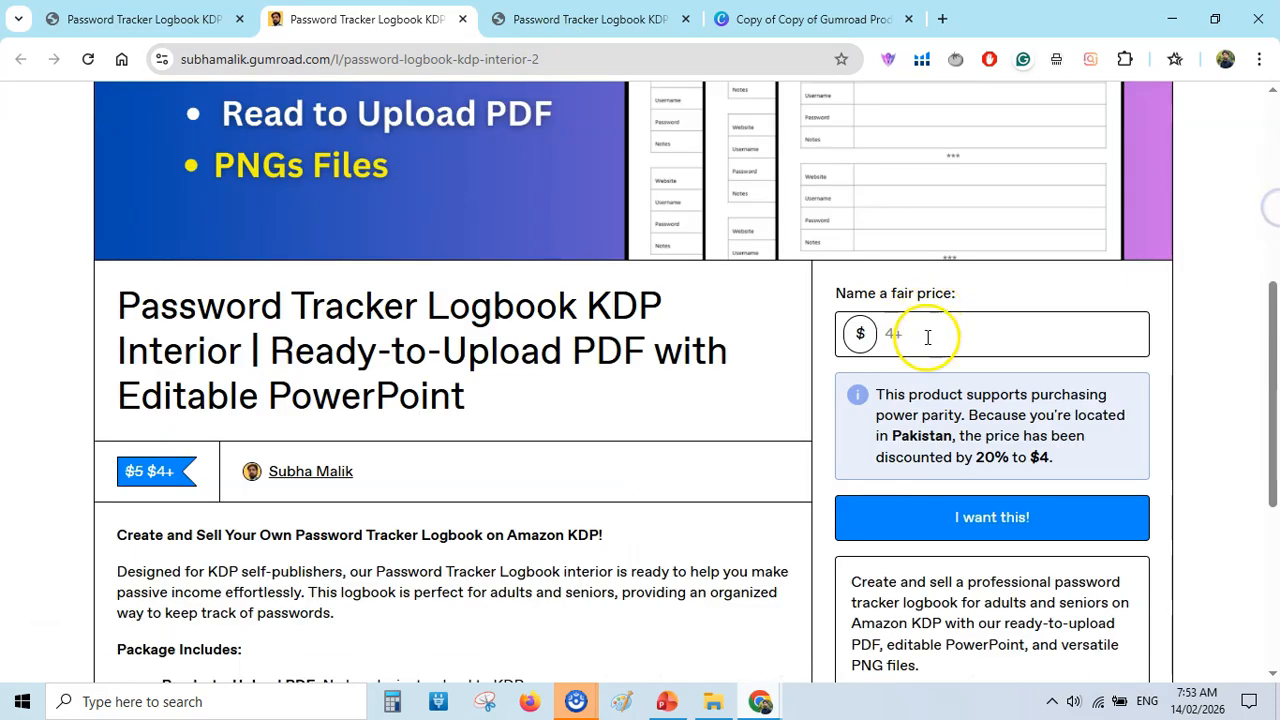
{"action": "left_click", "coordinate": [927, 337]}
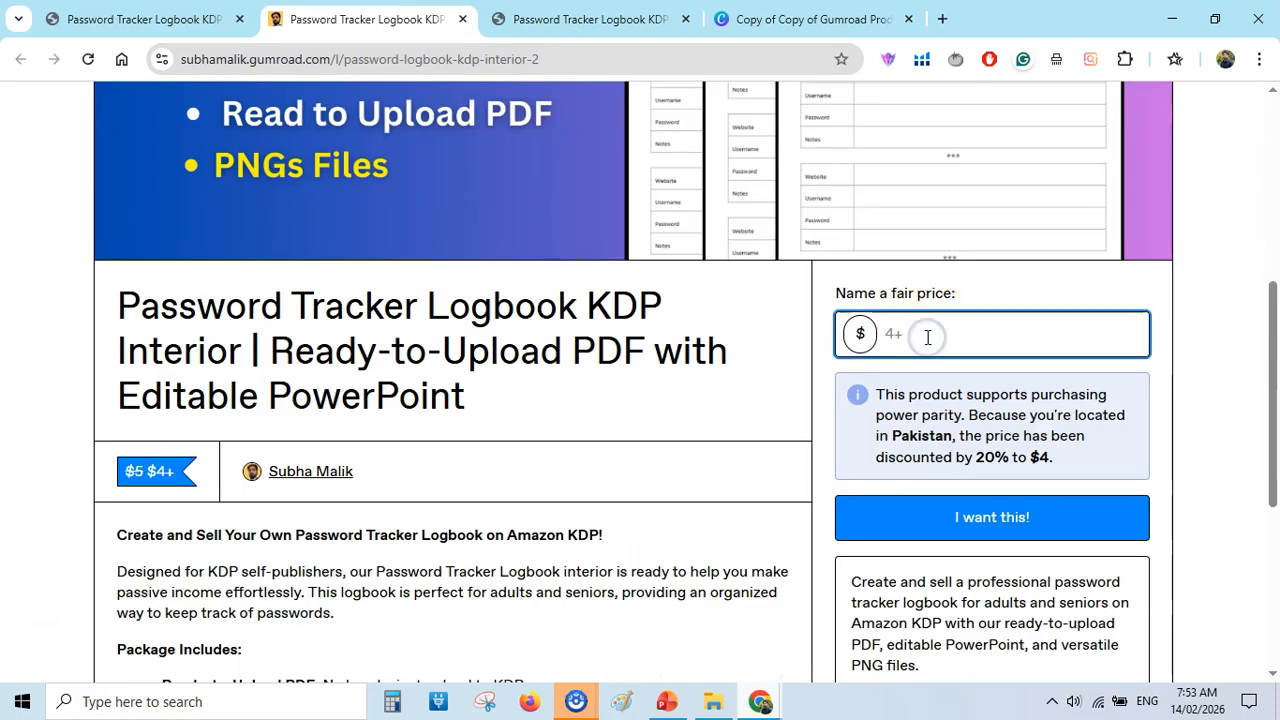
{"action": "scroll", "coordinate": [1268, 420], "scroll_direction": "down", "scroll_amount": 1}
{"action": "left_click_drag", "start_coordinate": [1272, 418], "coordinate": [1275, 522]}
{"action": "key", "text": "ctrl+w"}
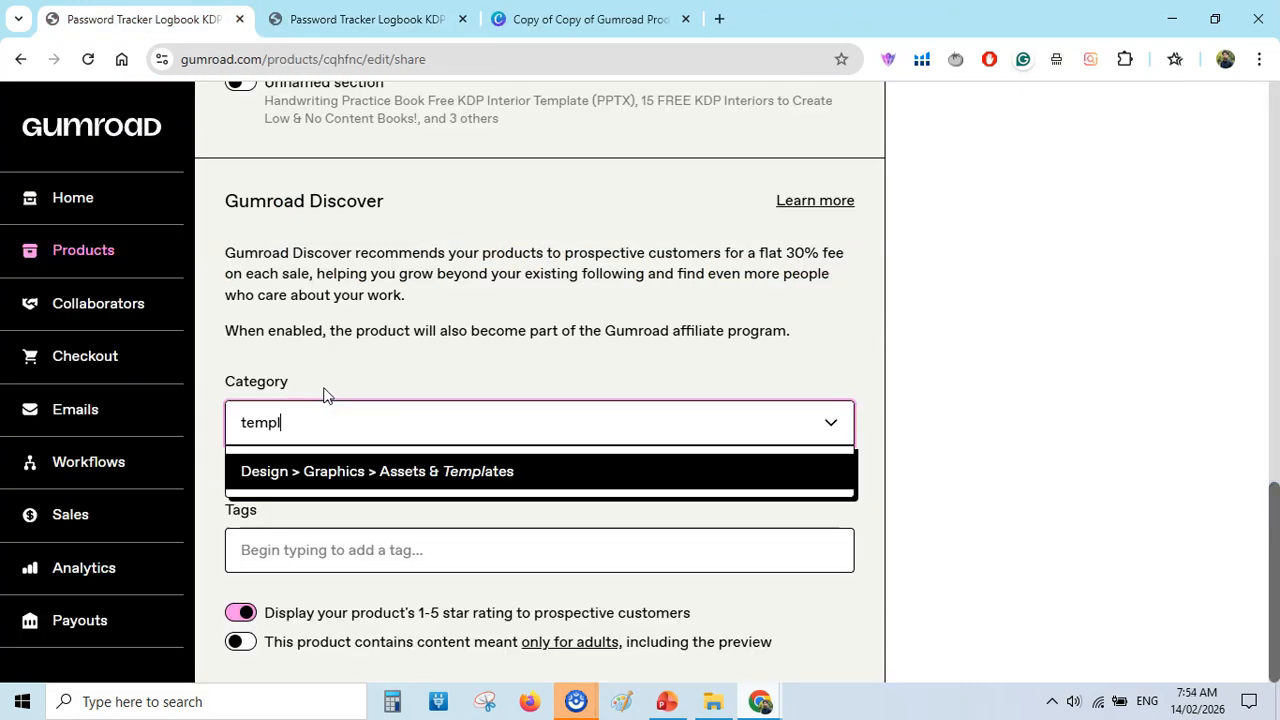
Set the Gumroad Discover category to Design > Graphics > Assets & Templates and add the tag "kdp interior".
{"action": "left_click", "coordinate": [313, 431]}
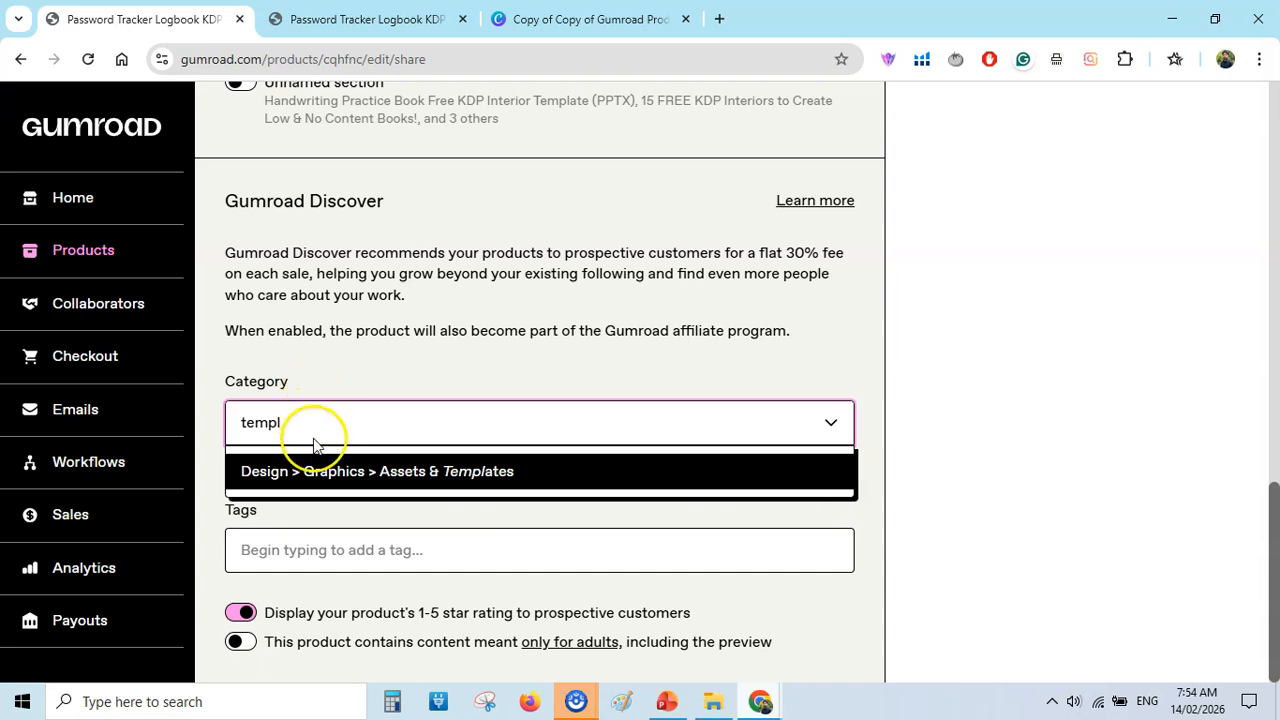
{"action": "left_click", "coordinate": [352, 471]}
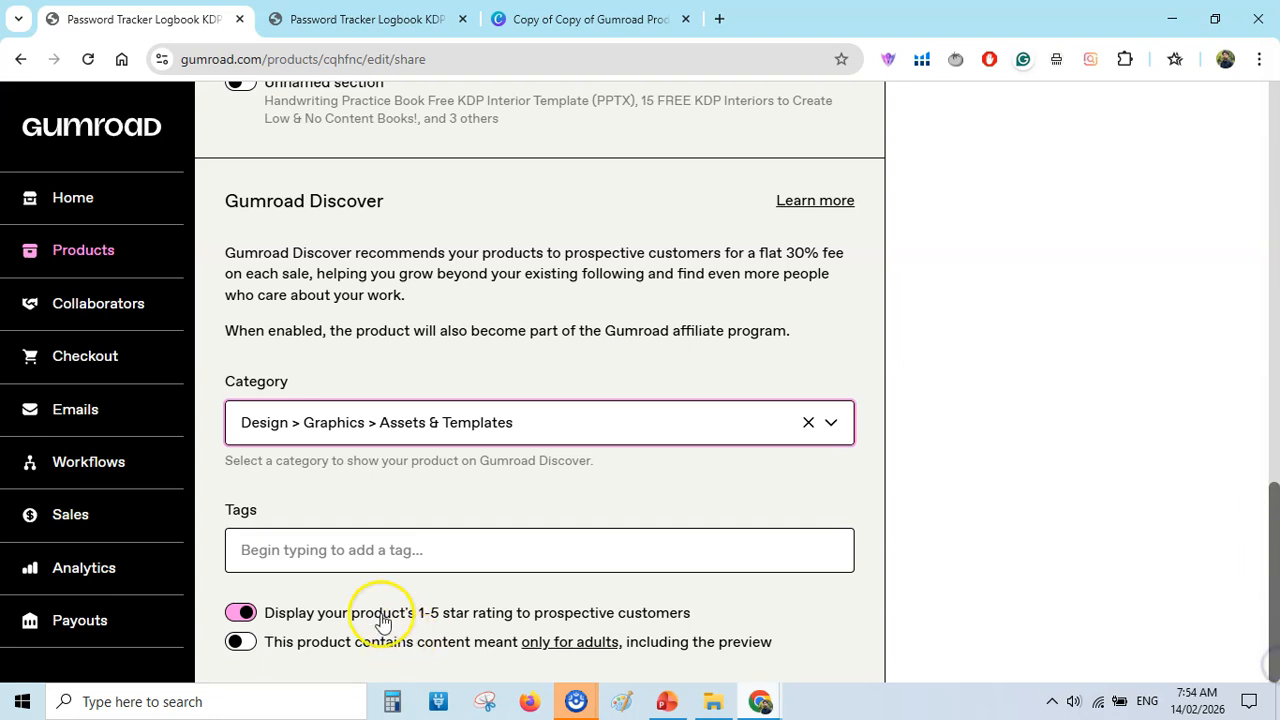
{"action": "left_click", "coordinate": [300, 549]}
{"action": "type", "text": "kd"}
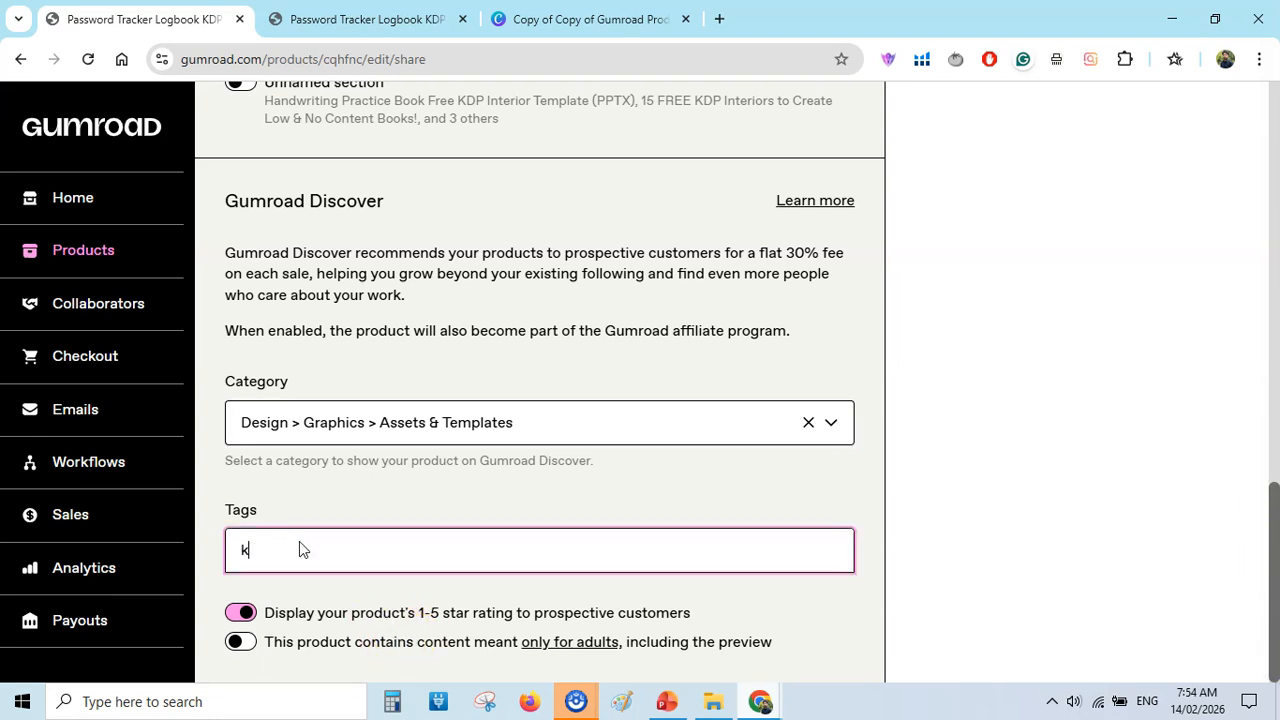
{"action": "left_click", "coordinate": [300, 633]}
Add the tags "powerpoint", "instant download" and "digital download" to the product and save the changes.
{"action": "left_click", "coordinate": [470, 545]}
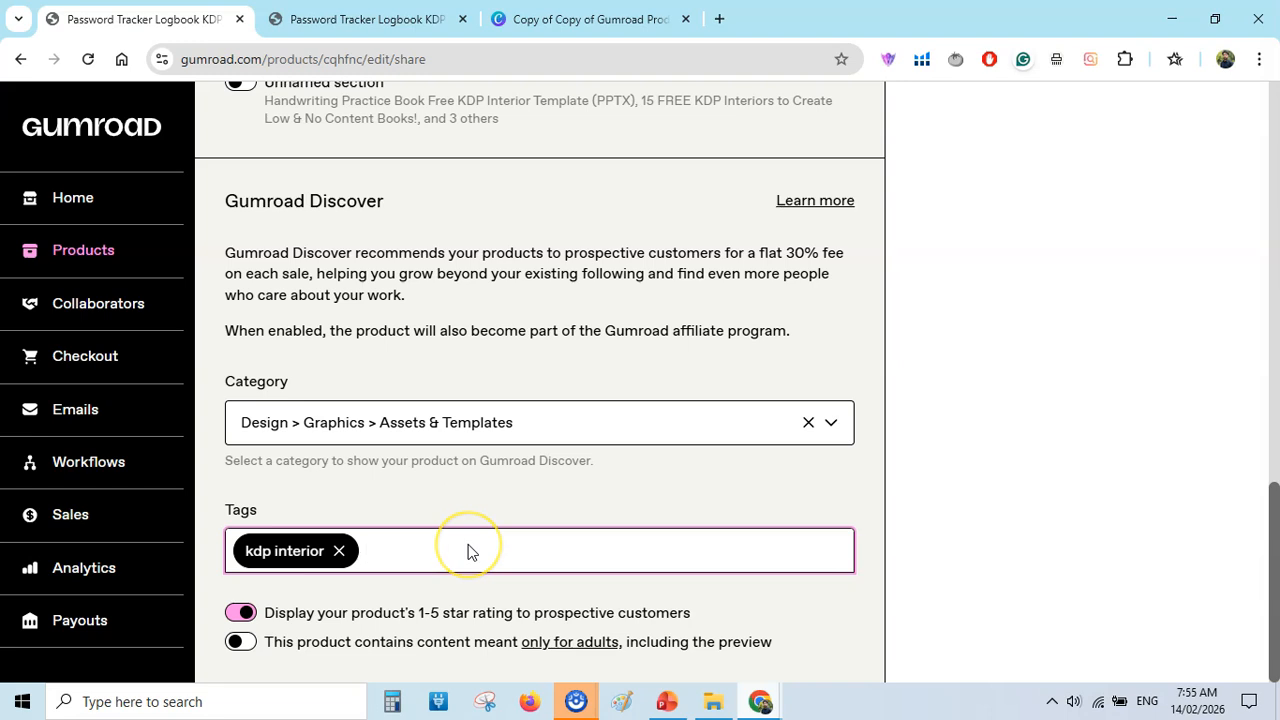
{"action": "type", "text": "powe"}
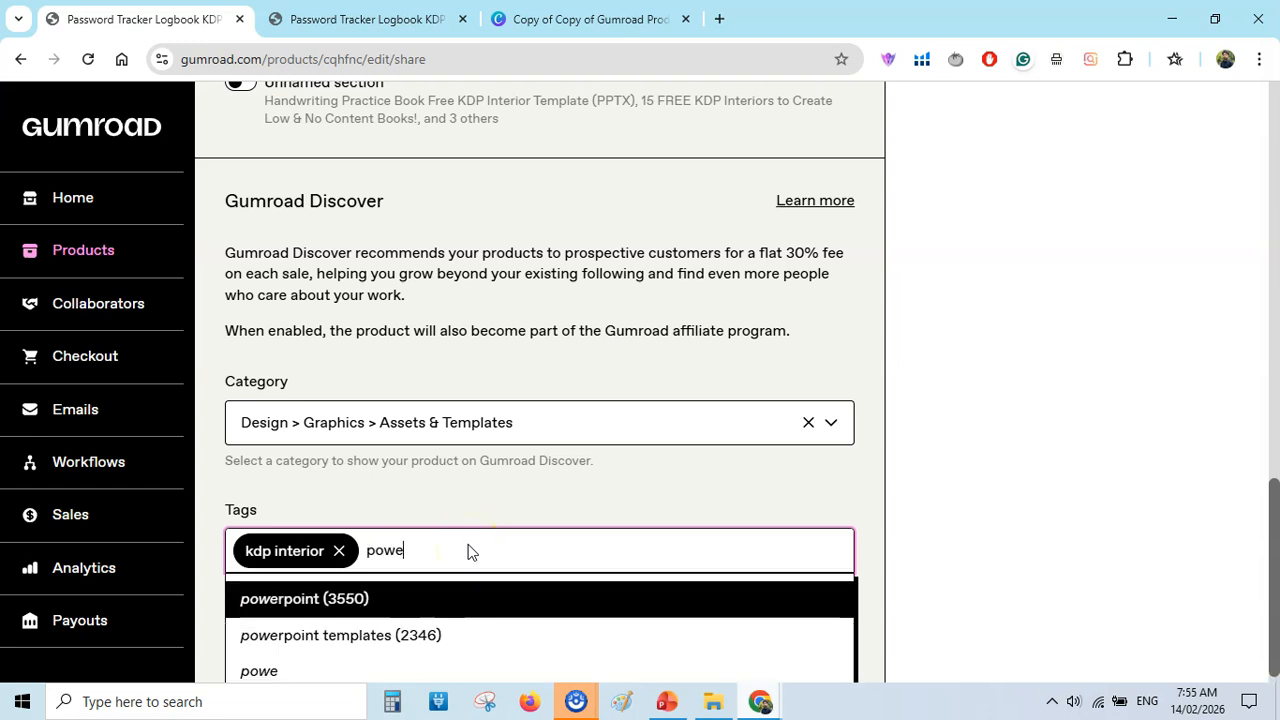
{"action": "left_click", "coordinate": [330, 600]}
{"action": "left_click", "coordinate": [531, 560]}
{"action": "type", "text": "in"}
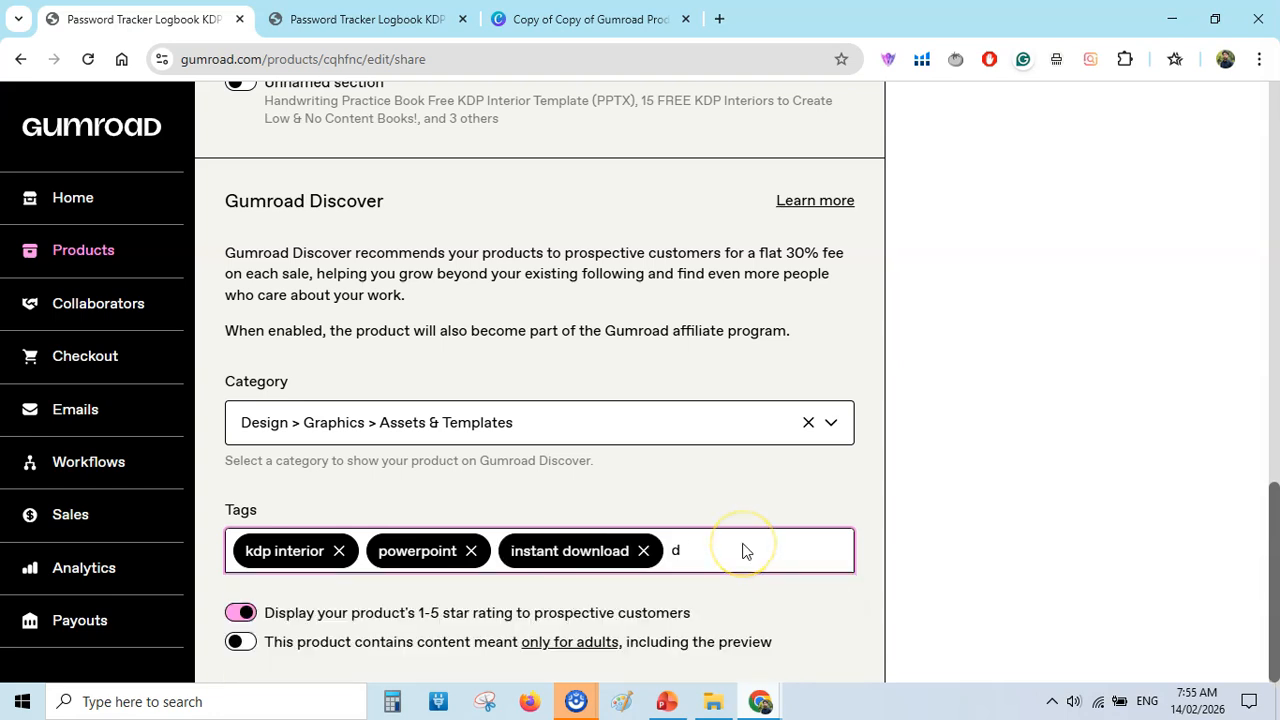
{"action": "type", "text": "igi"}
{"action": "left_click", "coordinate": [336, 632]}
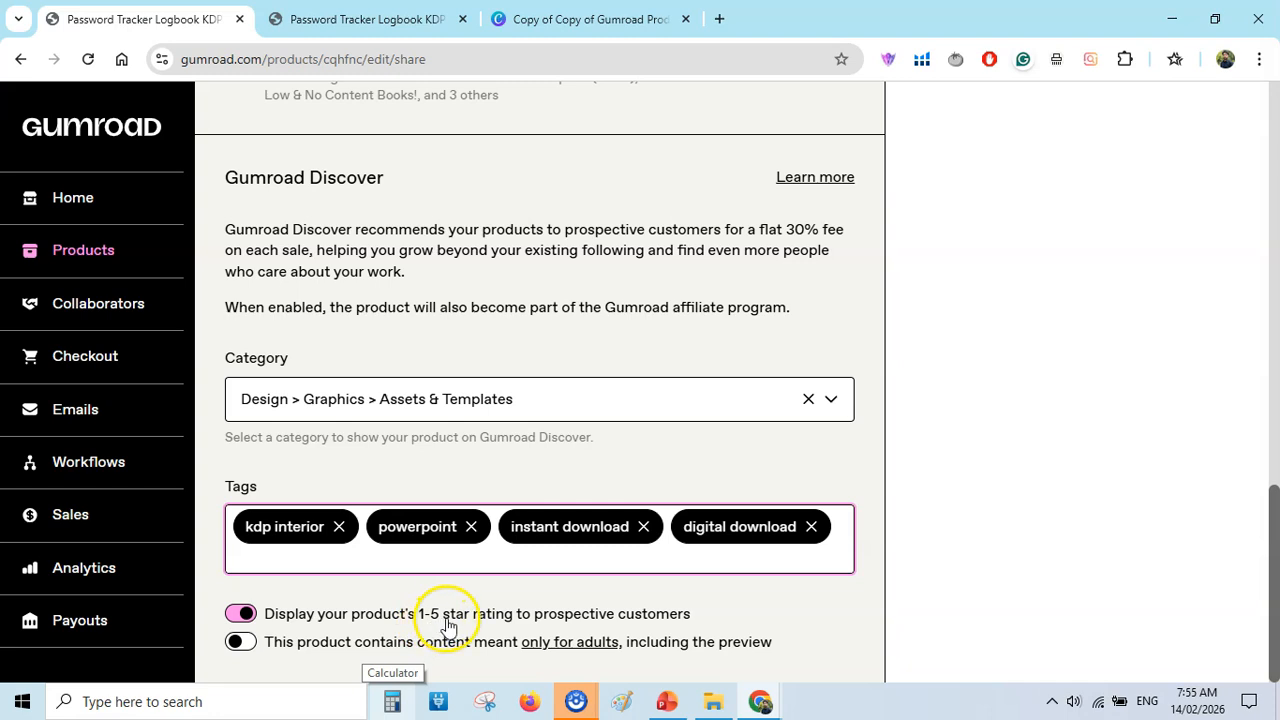
{"action": "left_click", "coordinate": [246, 614]}
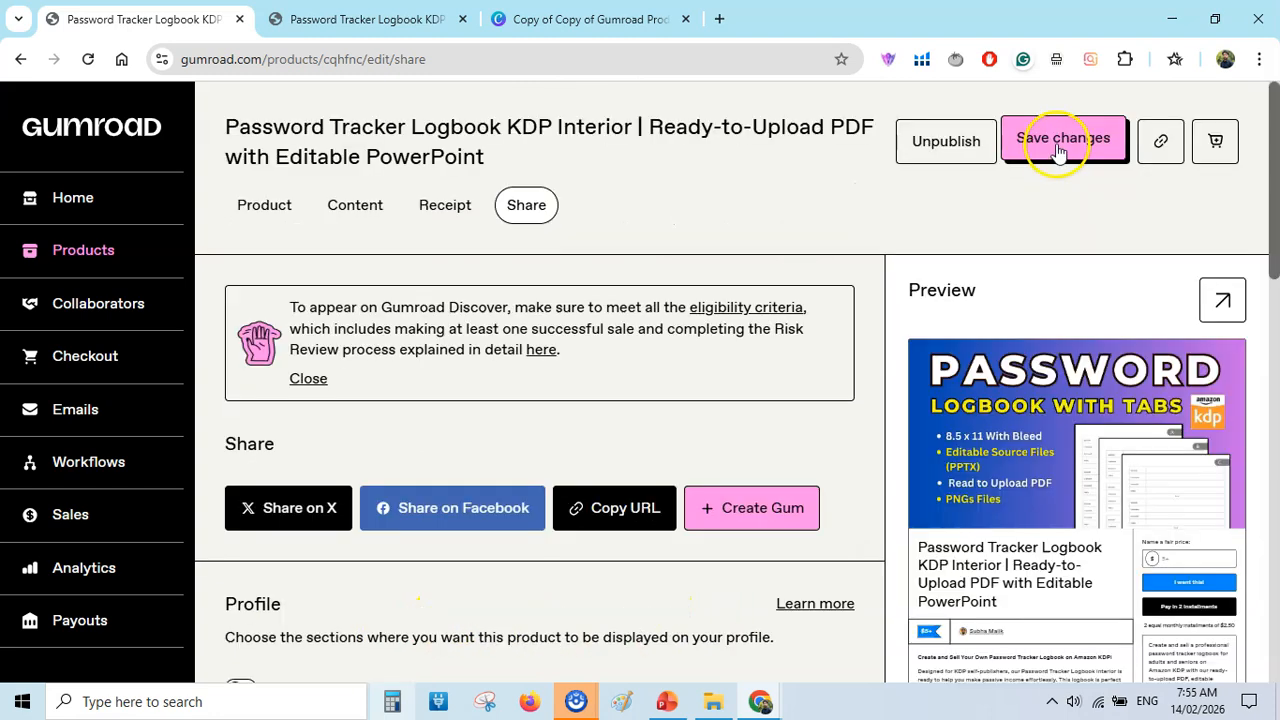
{"action": "left_click", "coordinate": [1060, 148]}
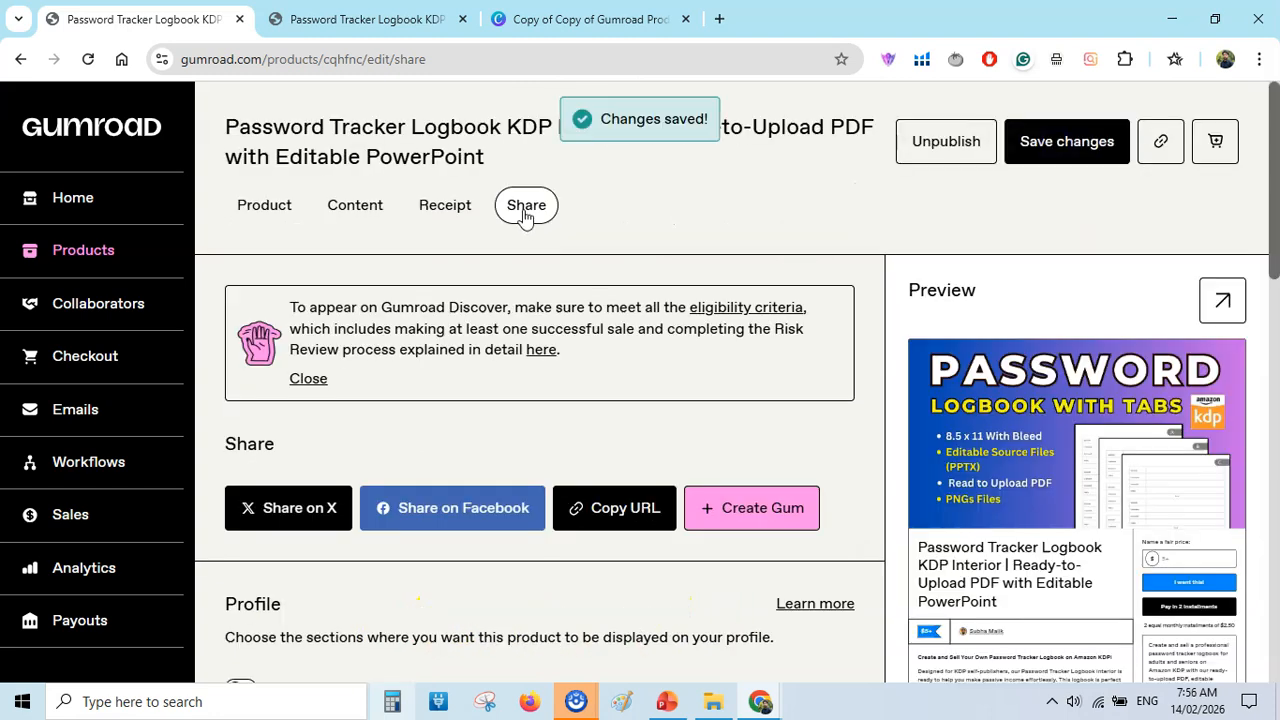